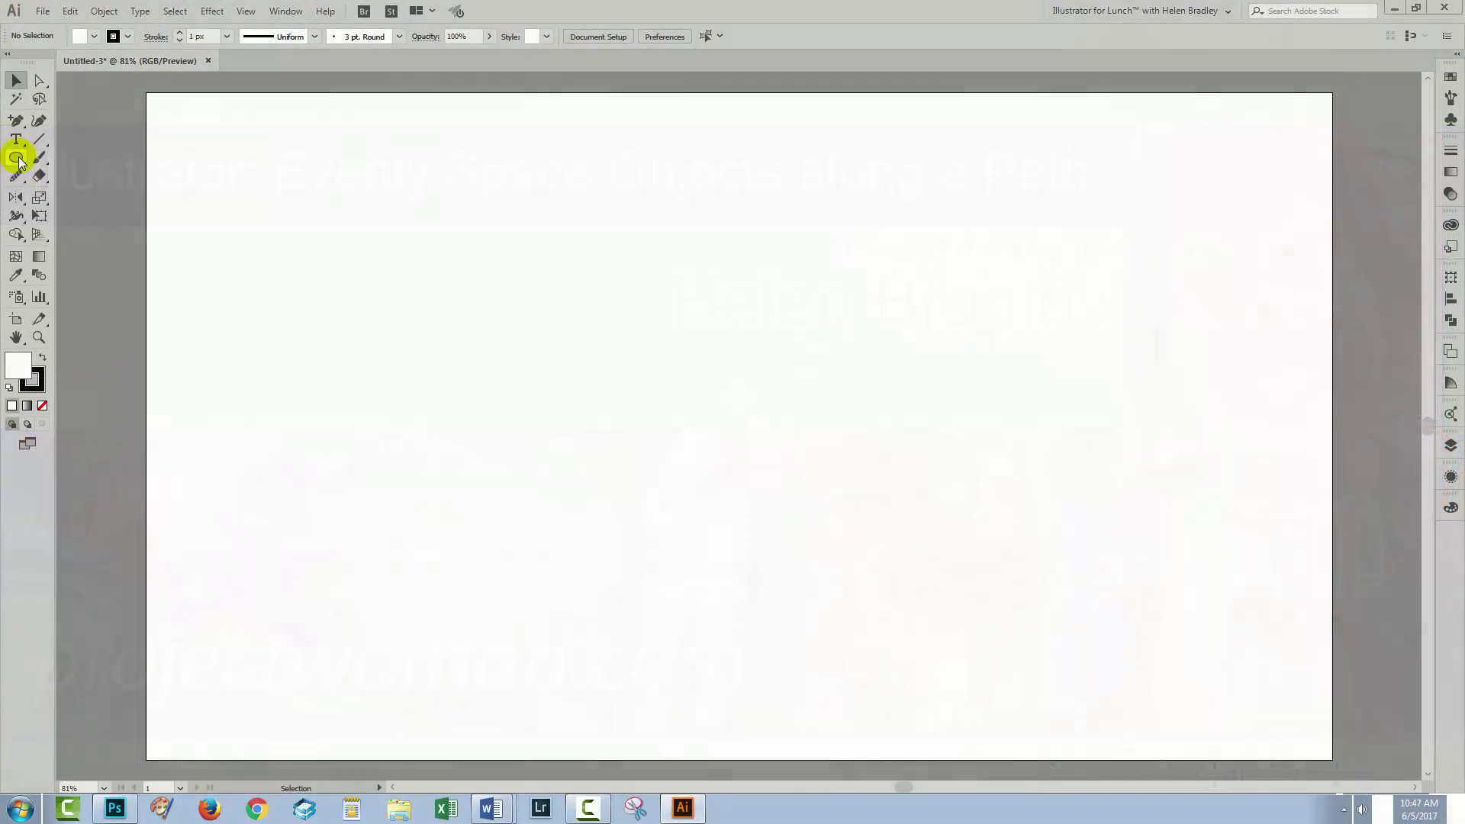
# Draw a small circle near the upper left with a black fill and no stroke
pyautogui.click(16, 158)
pyautogui.moveTo(339, 334); pyautogui.dragTo(367, 380)
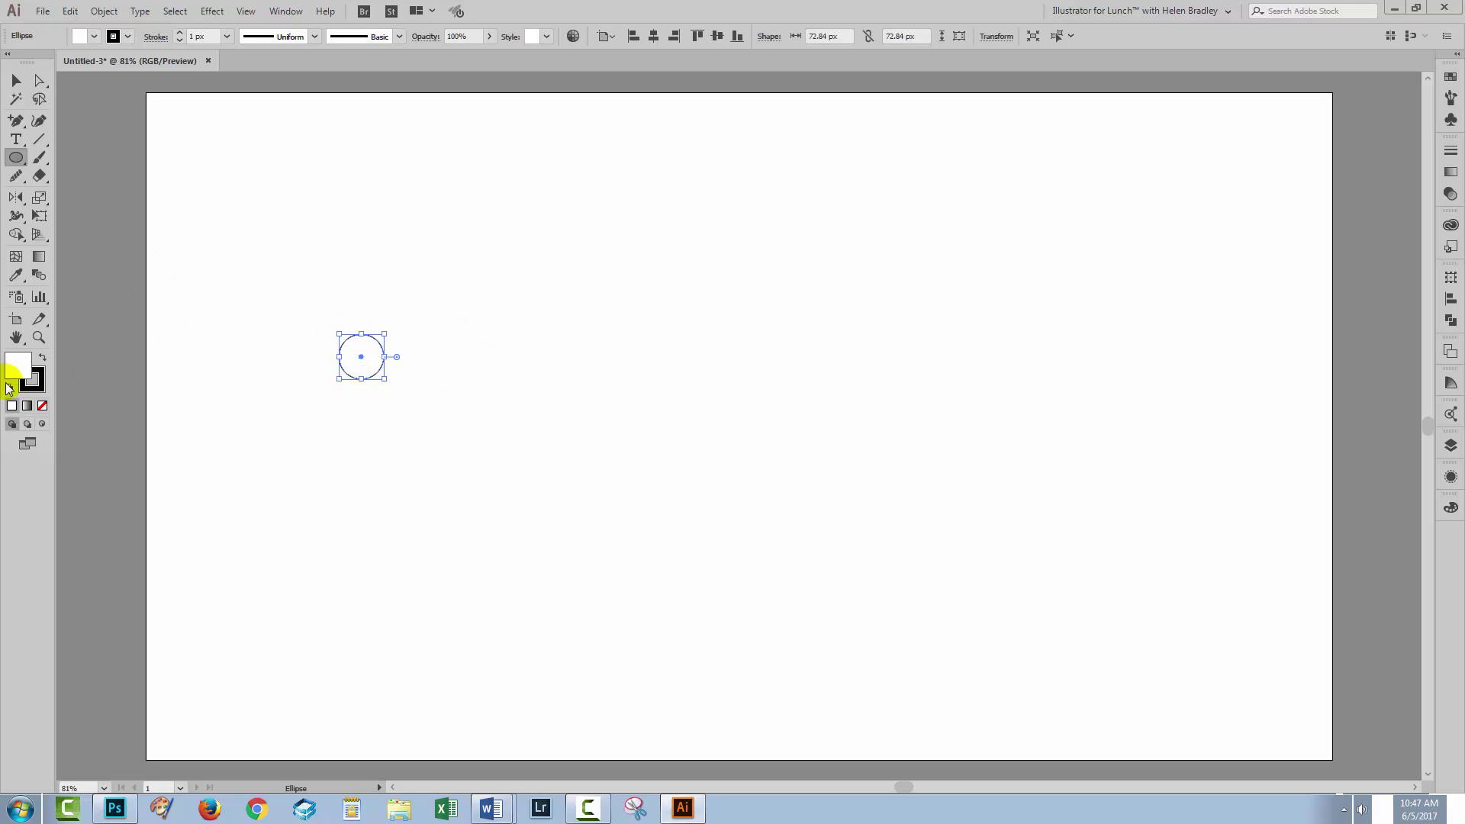
pyautogui.click(42, 359)
pyautogui.click(42, 406)
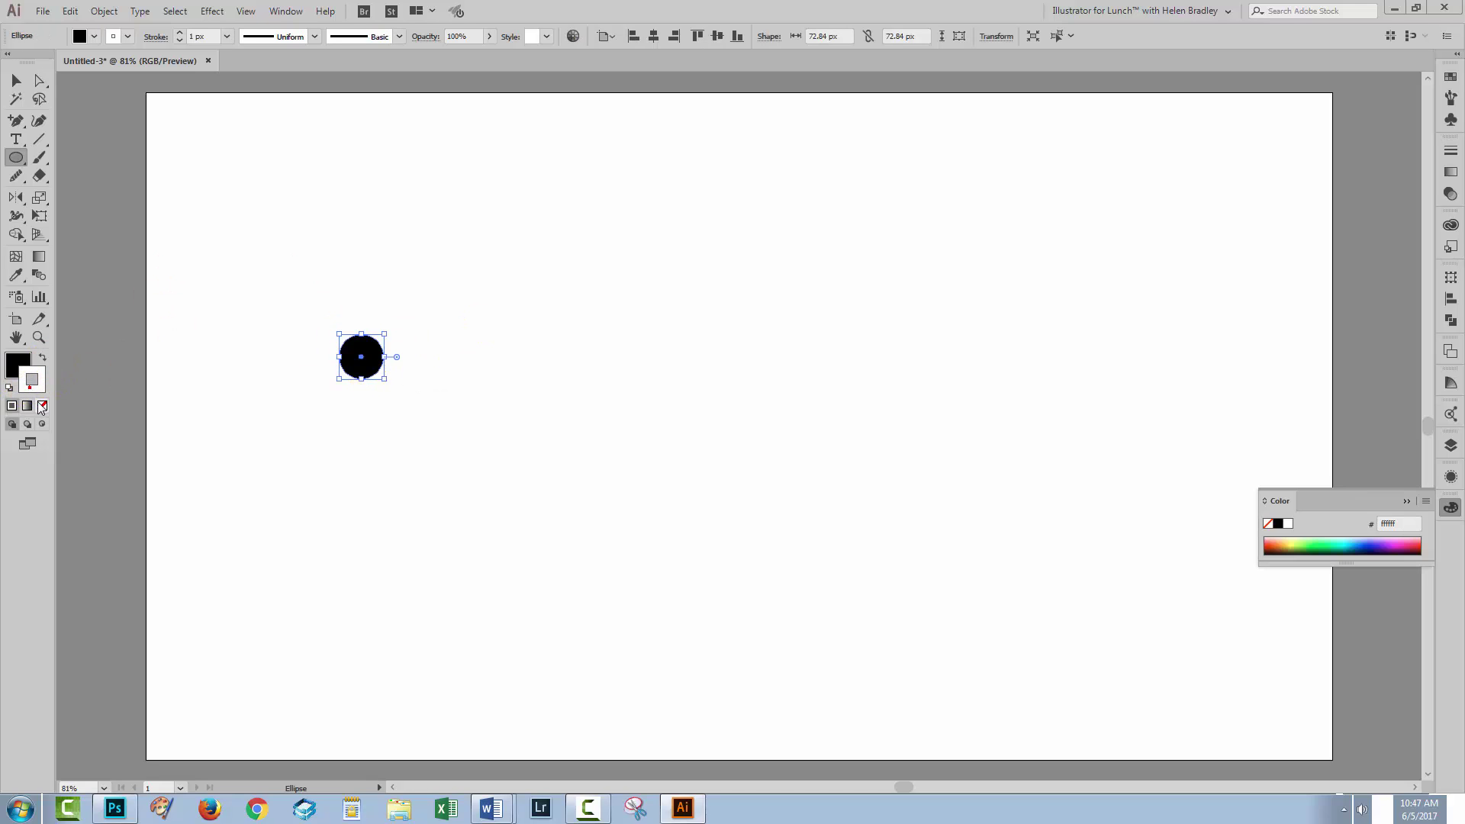
pyautogui.click(42, 408)
pyautogui.click(17, 359)
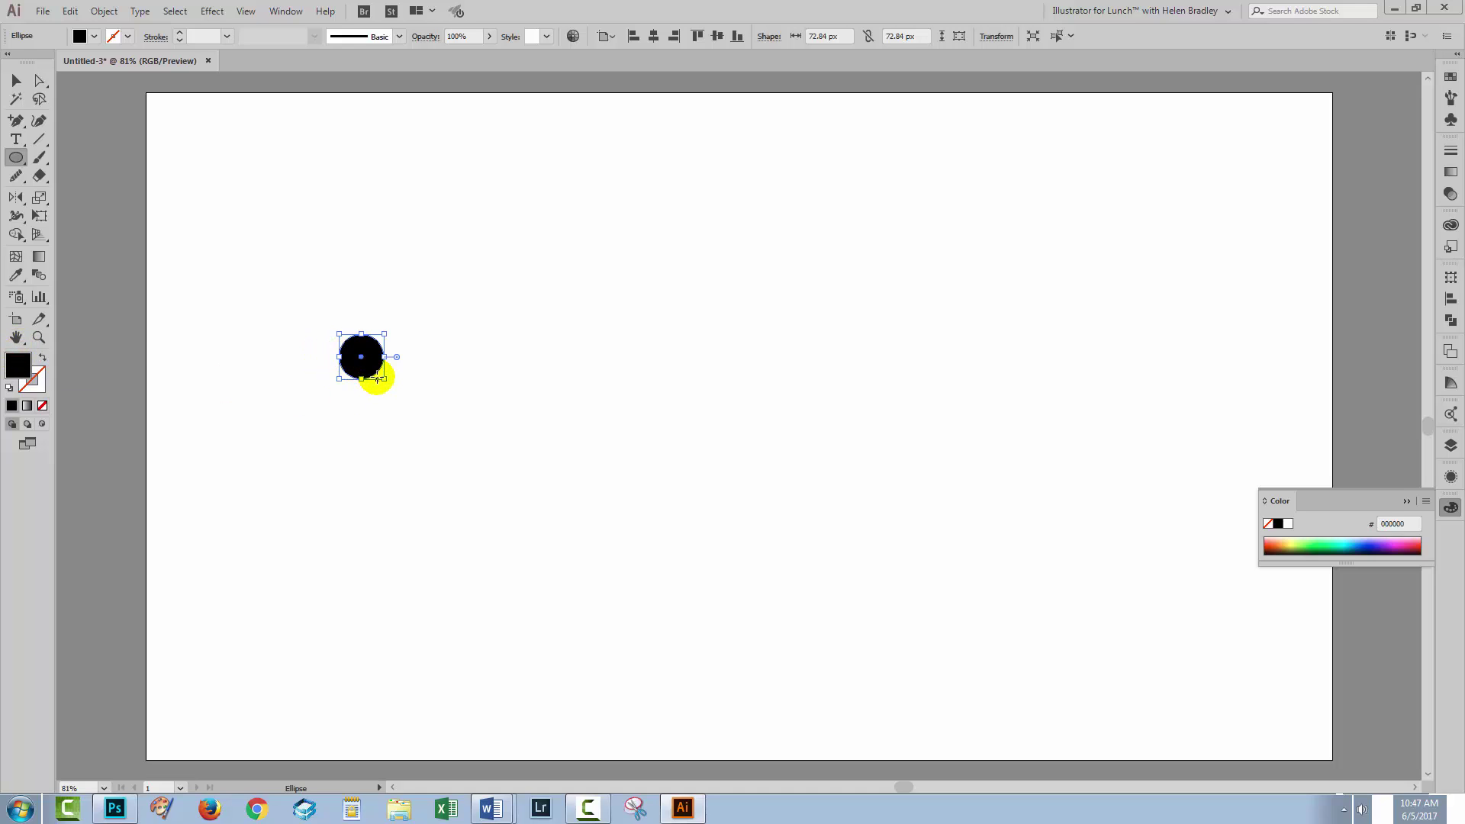
# Scale the circle down to about 58 px across
pyautogui.moveTo(385, 380); pyautogui.dragTo(375, 370)
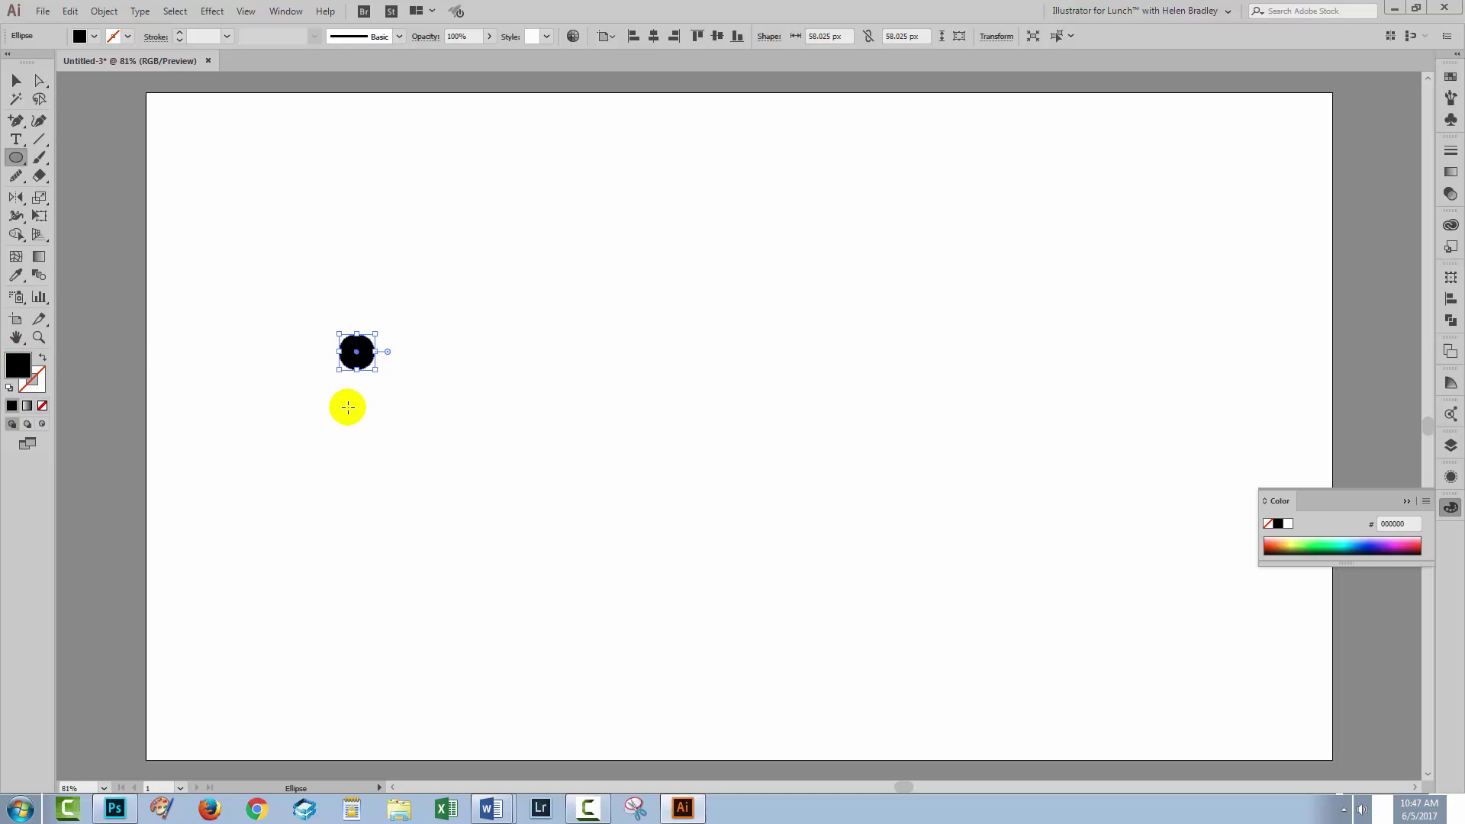
pyautogui.click(348, 408)
pyautogui.click(697, 444)
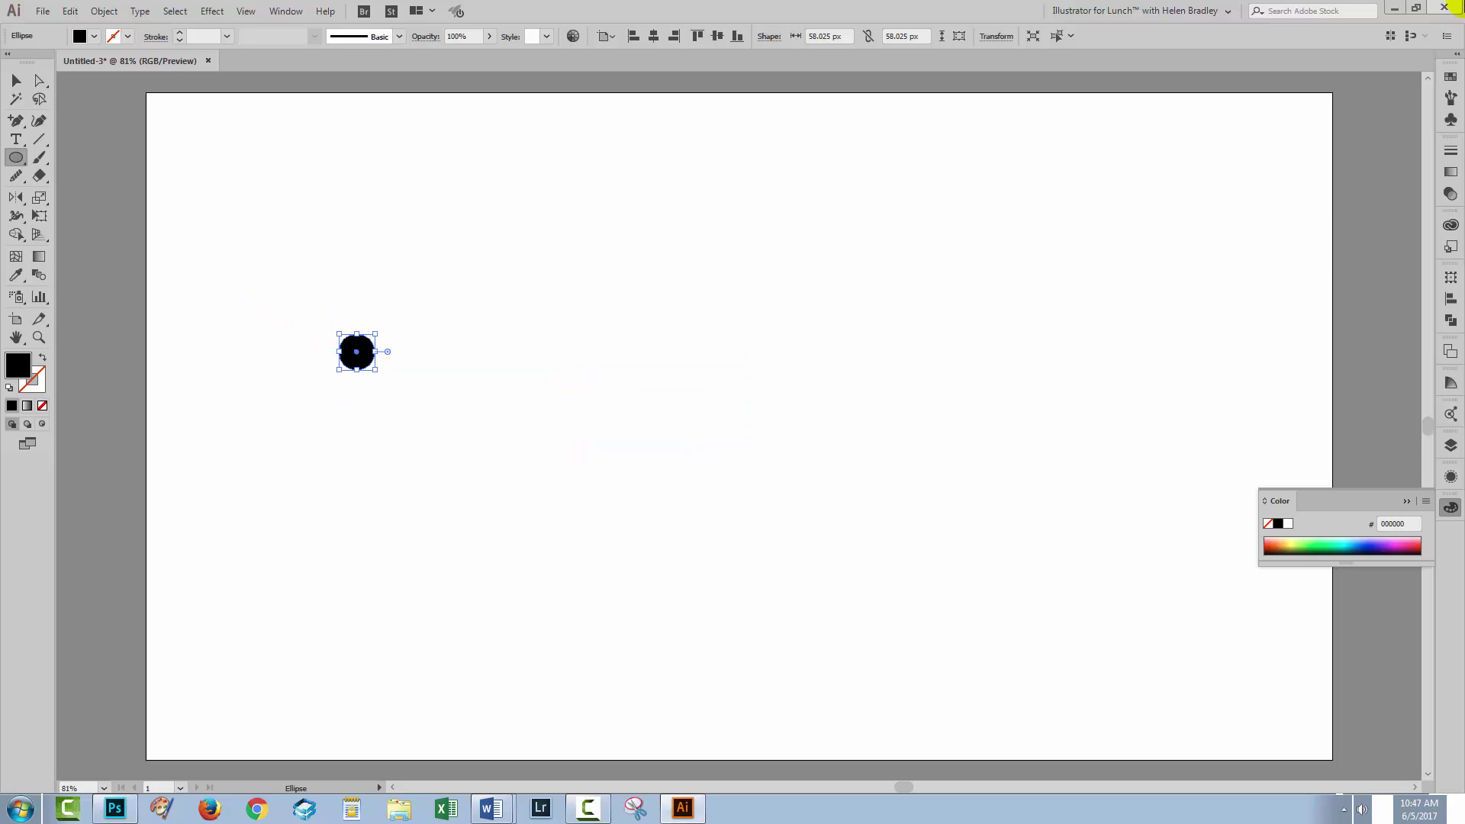
# Start a new Pattern Brush from the black circle using the Brushes panel's New Brush command
pyautogui.click(1450, 98)
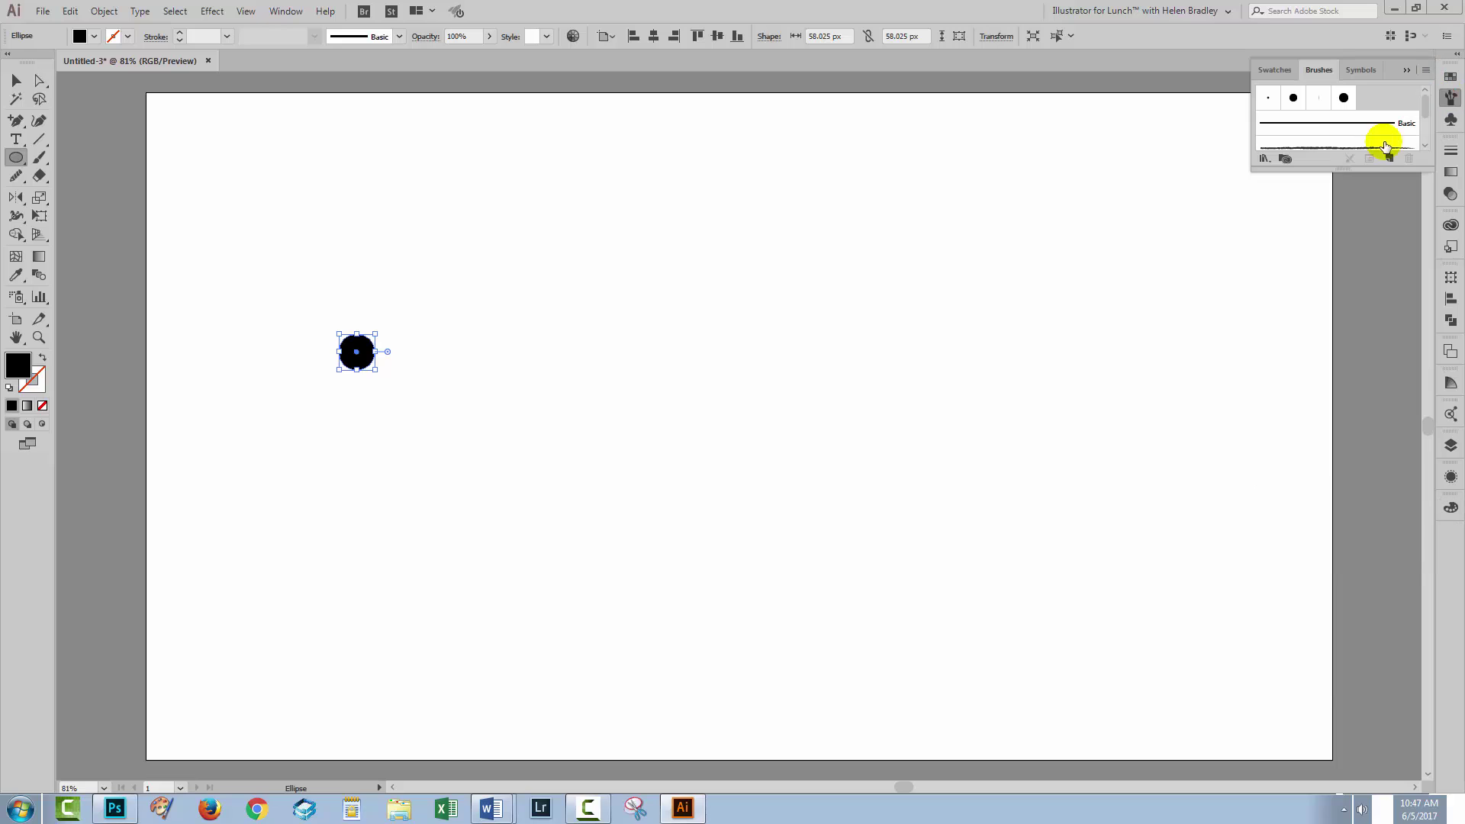
pyautogui.click(1425, 71)
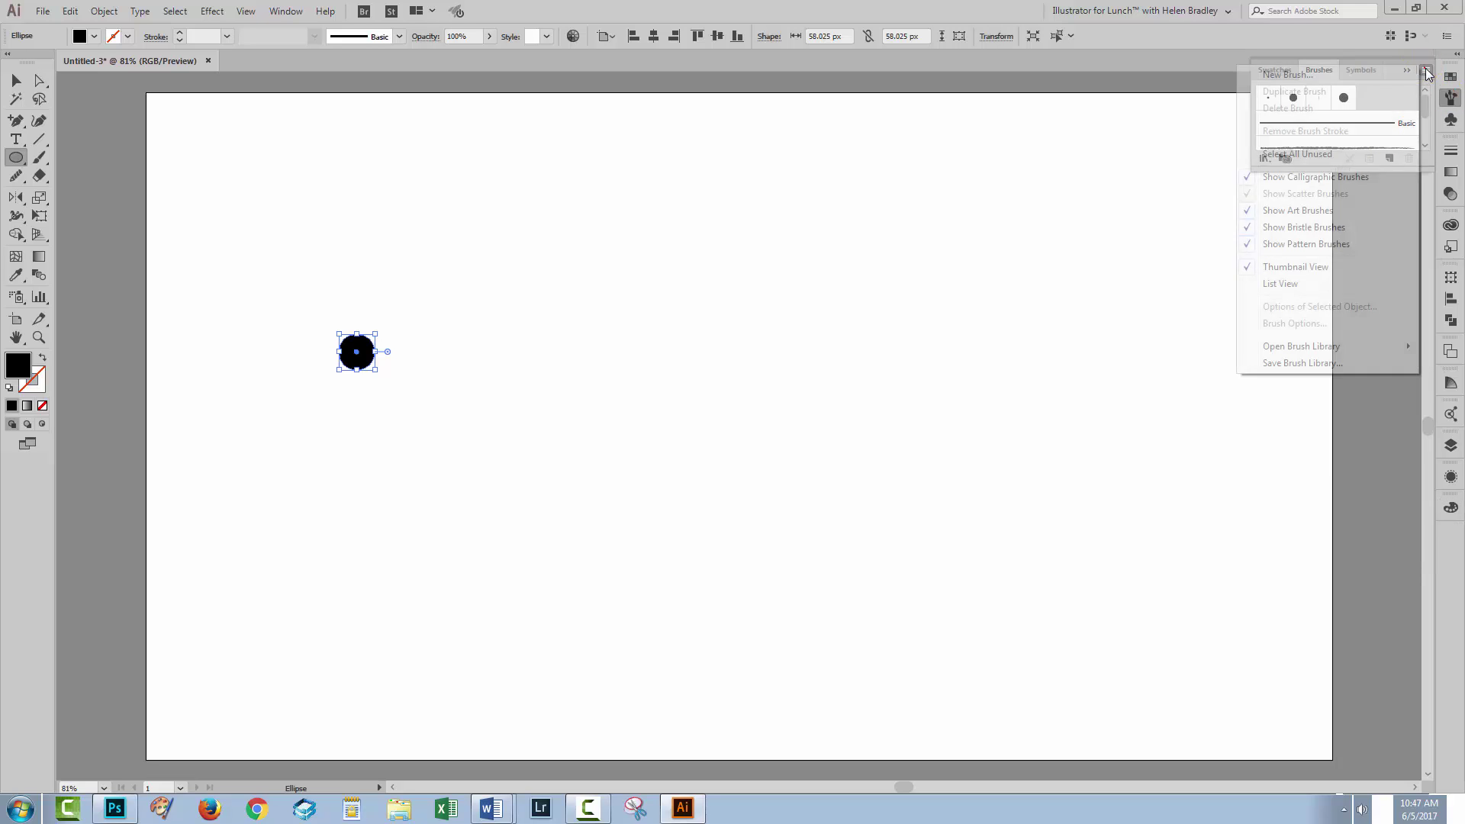
pyautogui.click(1282, 77)
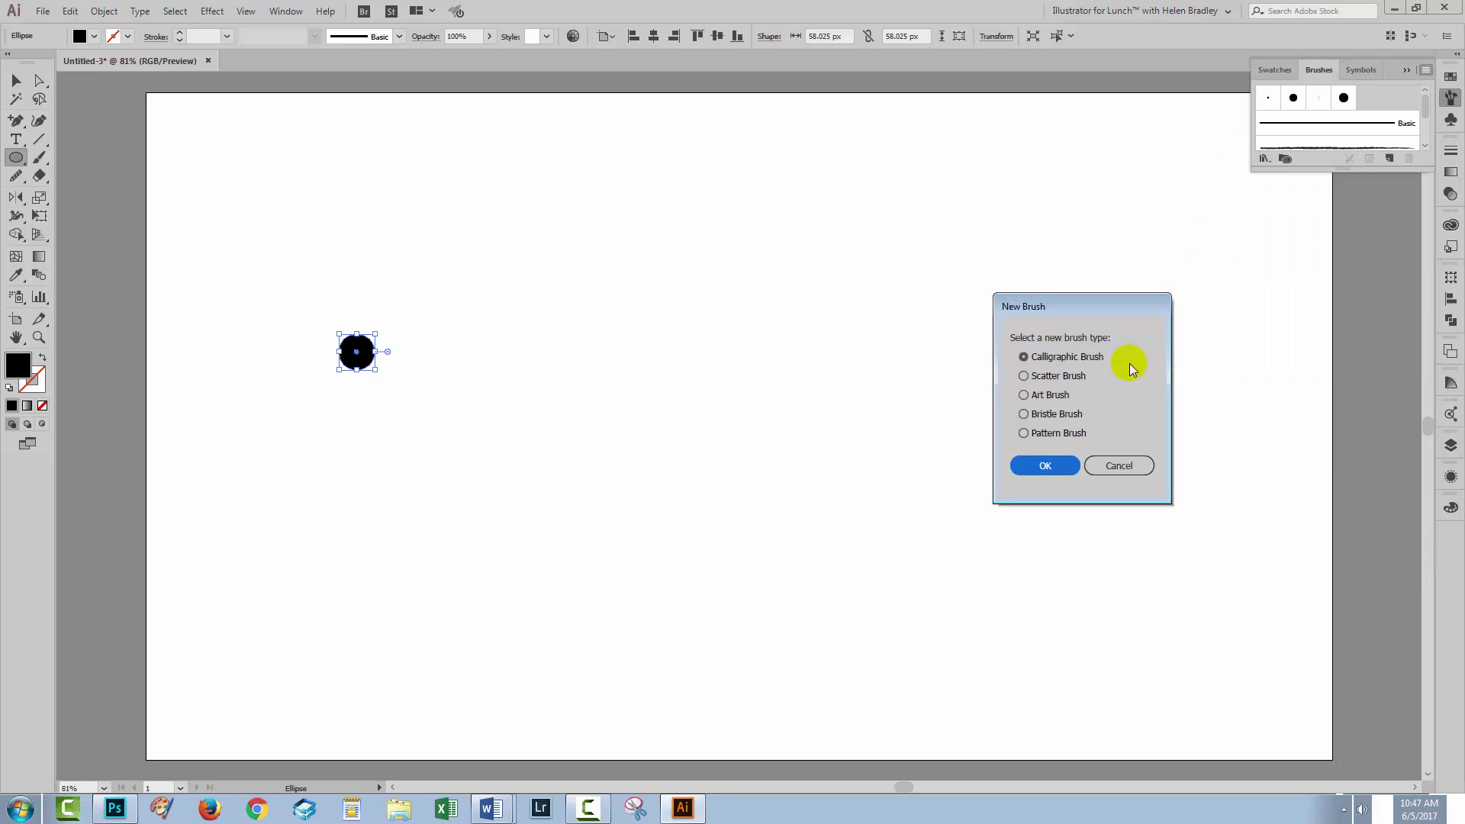
pyautogui.click(1039, 435)
pyautogui.click(1042, 467)
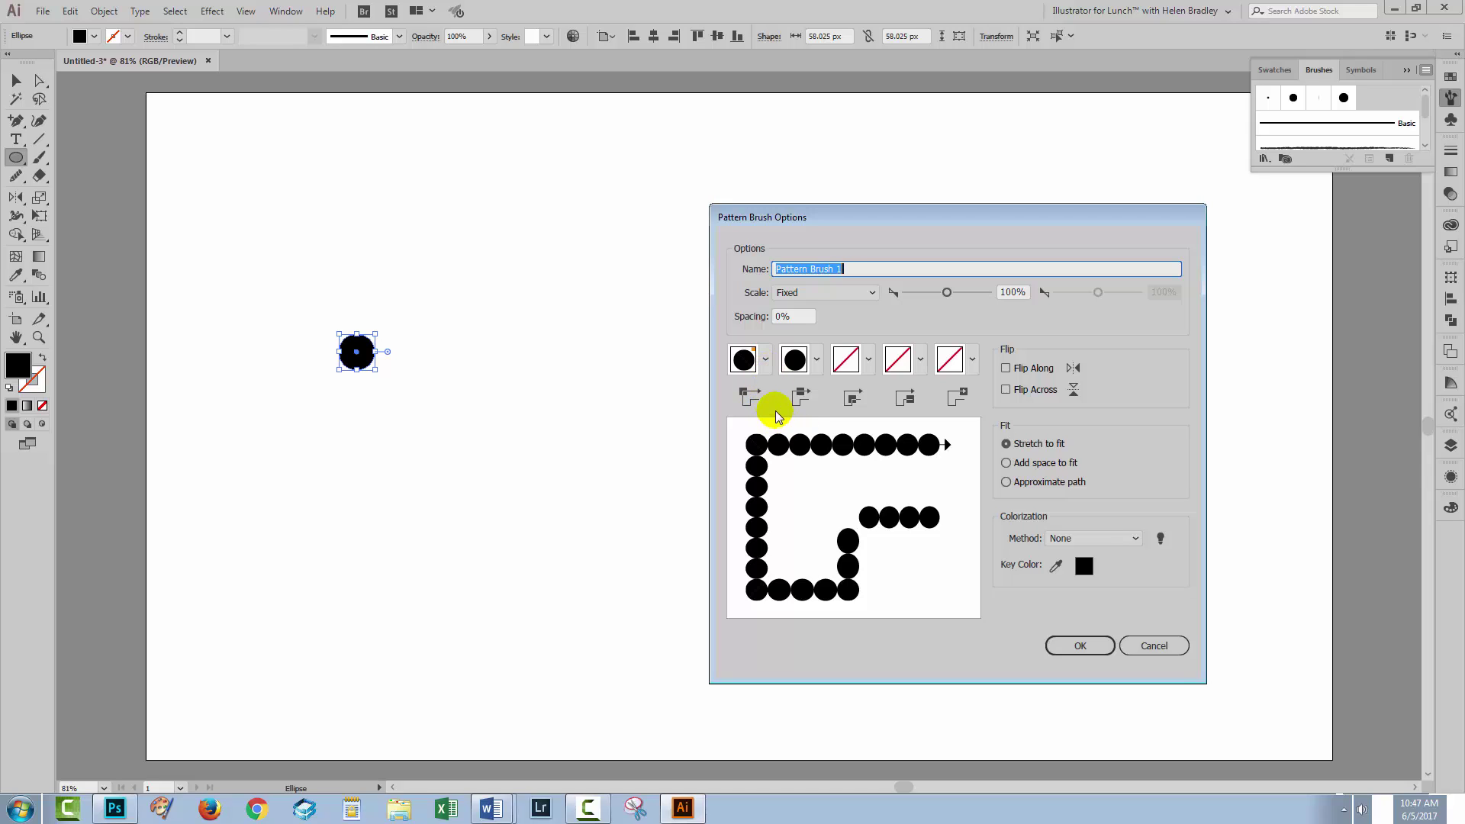
# Set the outer corner tile to None, leaving the inner corner tile unchanged
pyautogui.click(766, 359)
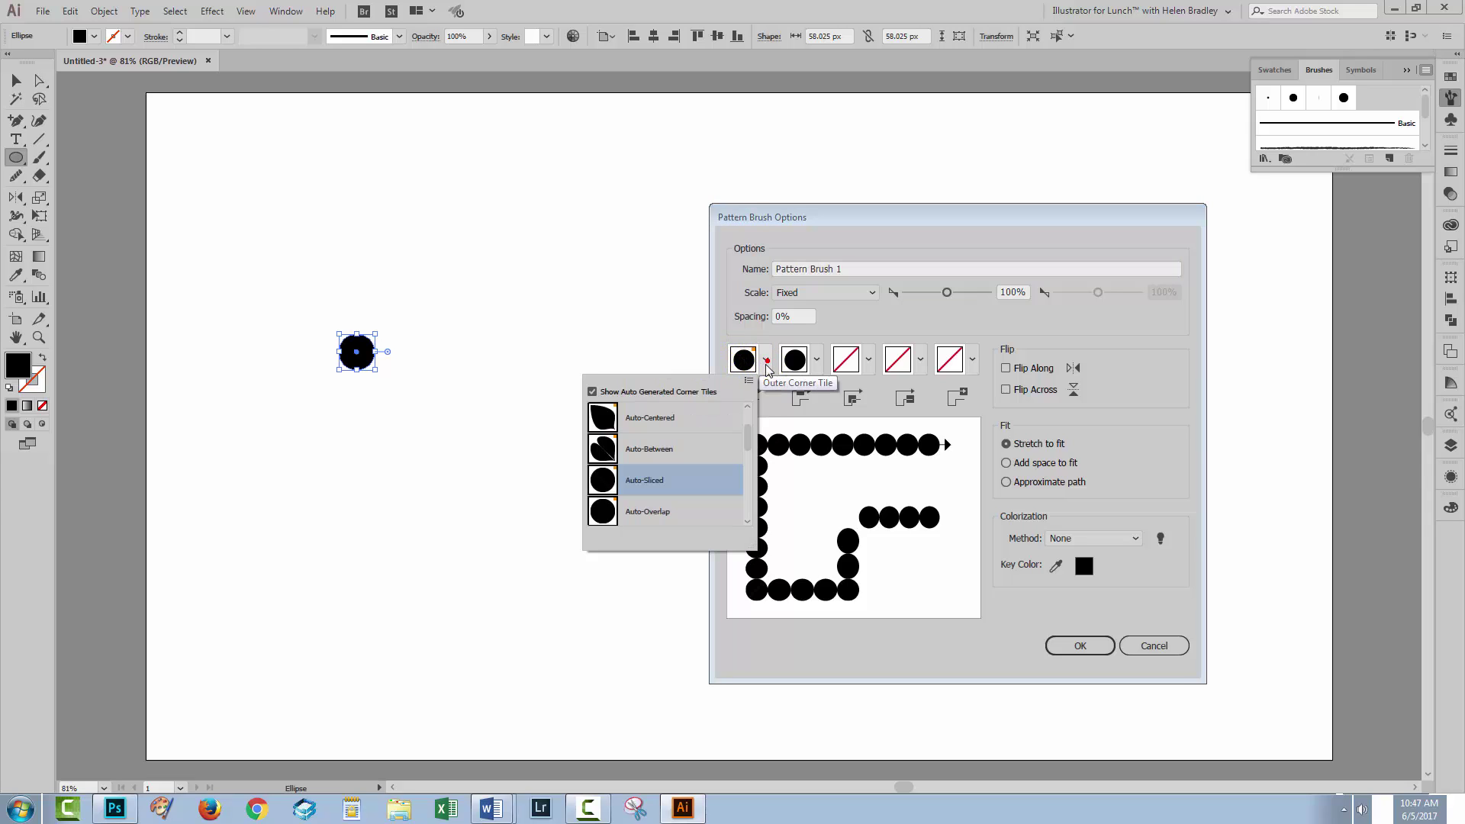
pyautogui.moveTo(751, 446); pyautogui.dragTo(752, 437)
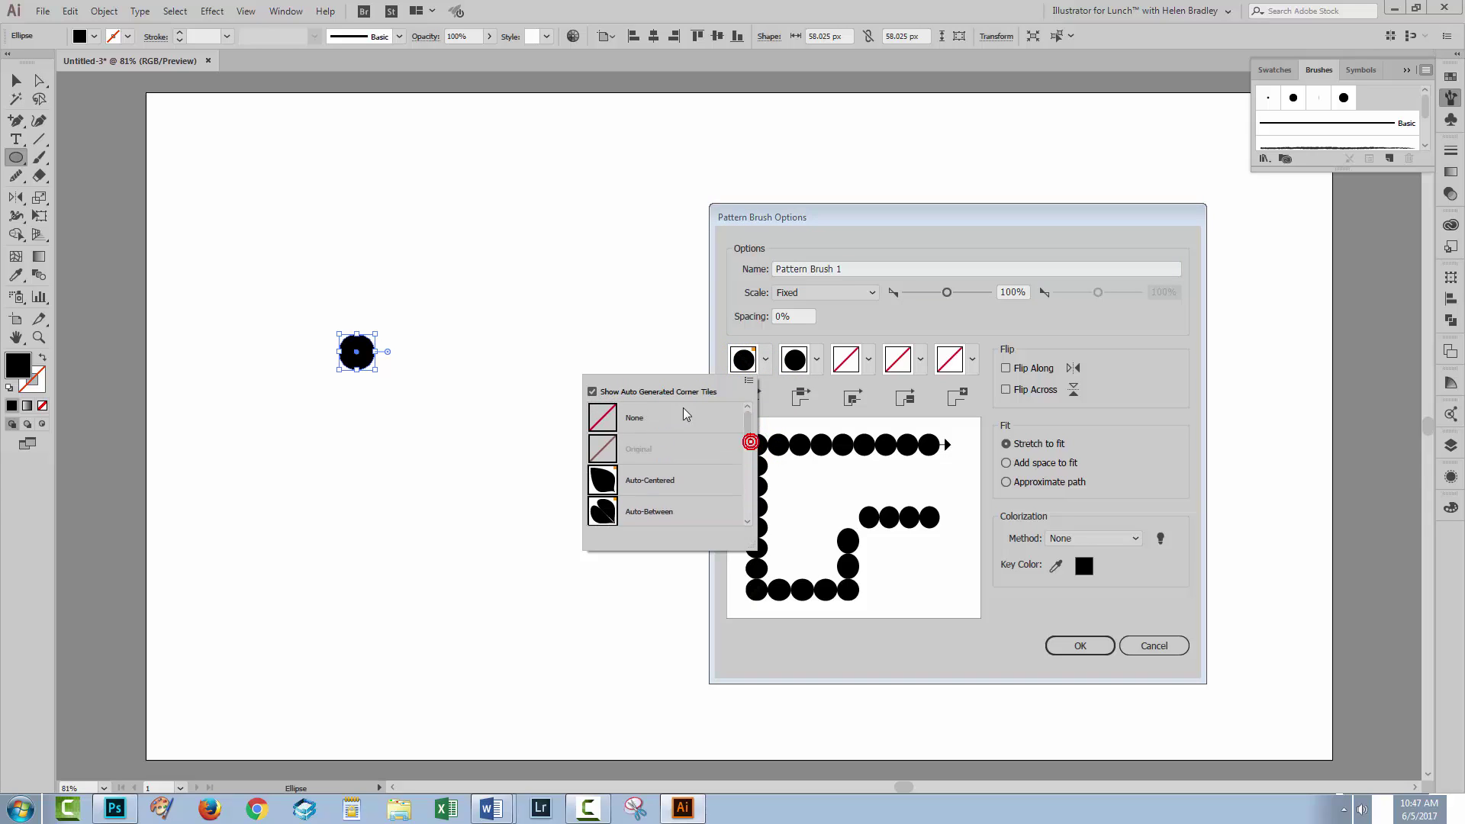
pyautogui.click(633, 411)
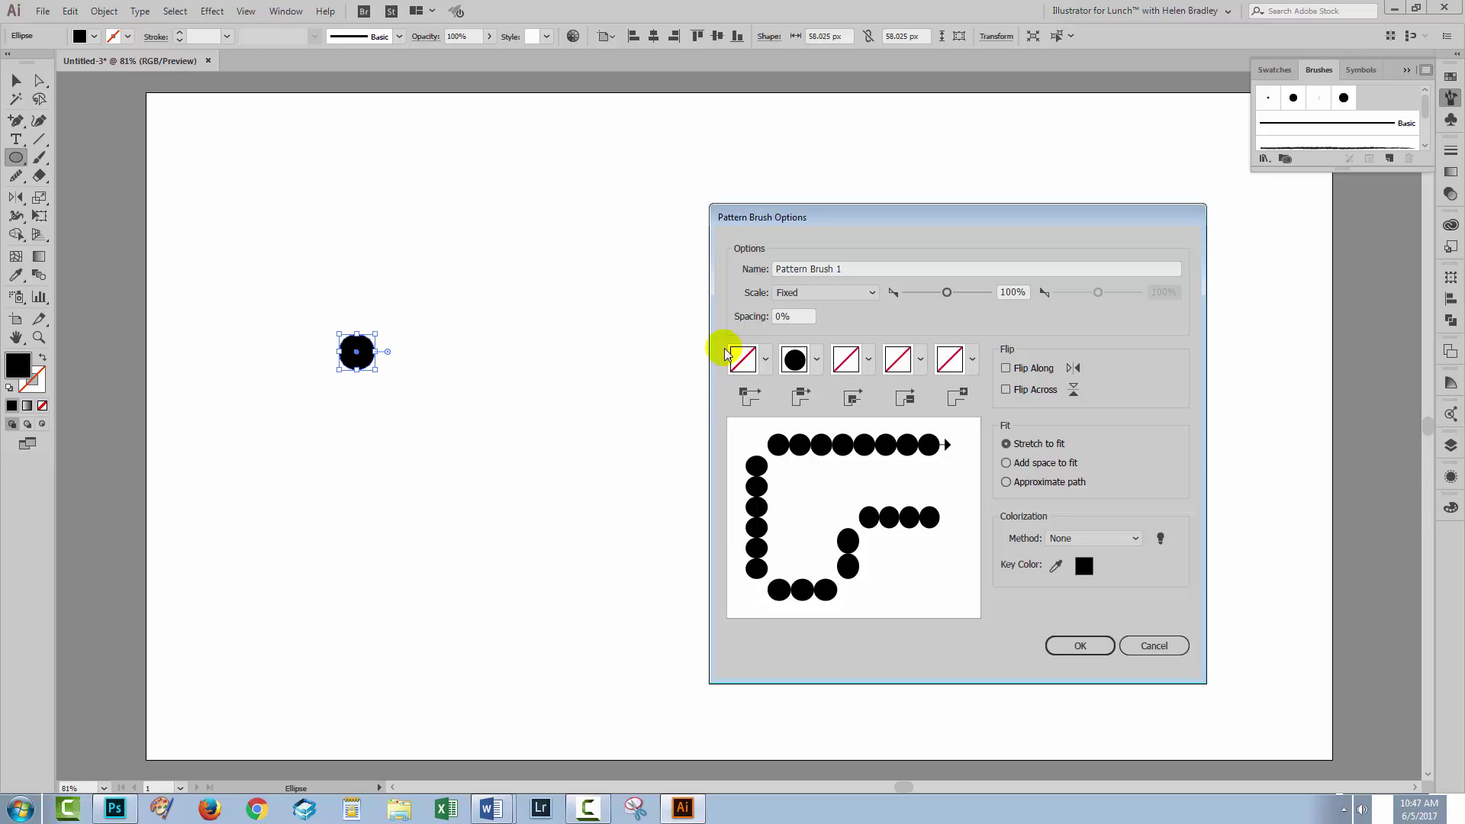
pyautogui.click(765, 359)
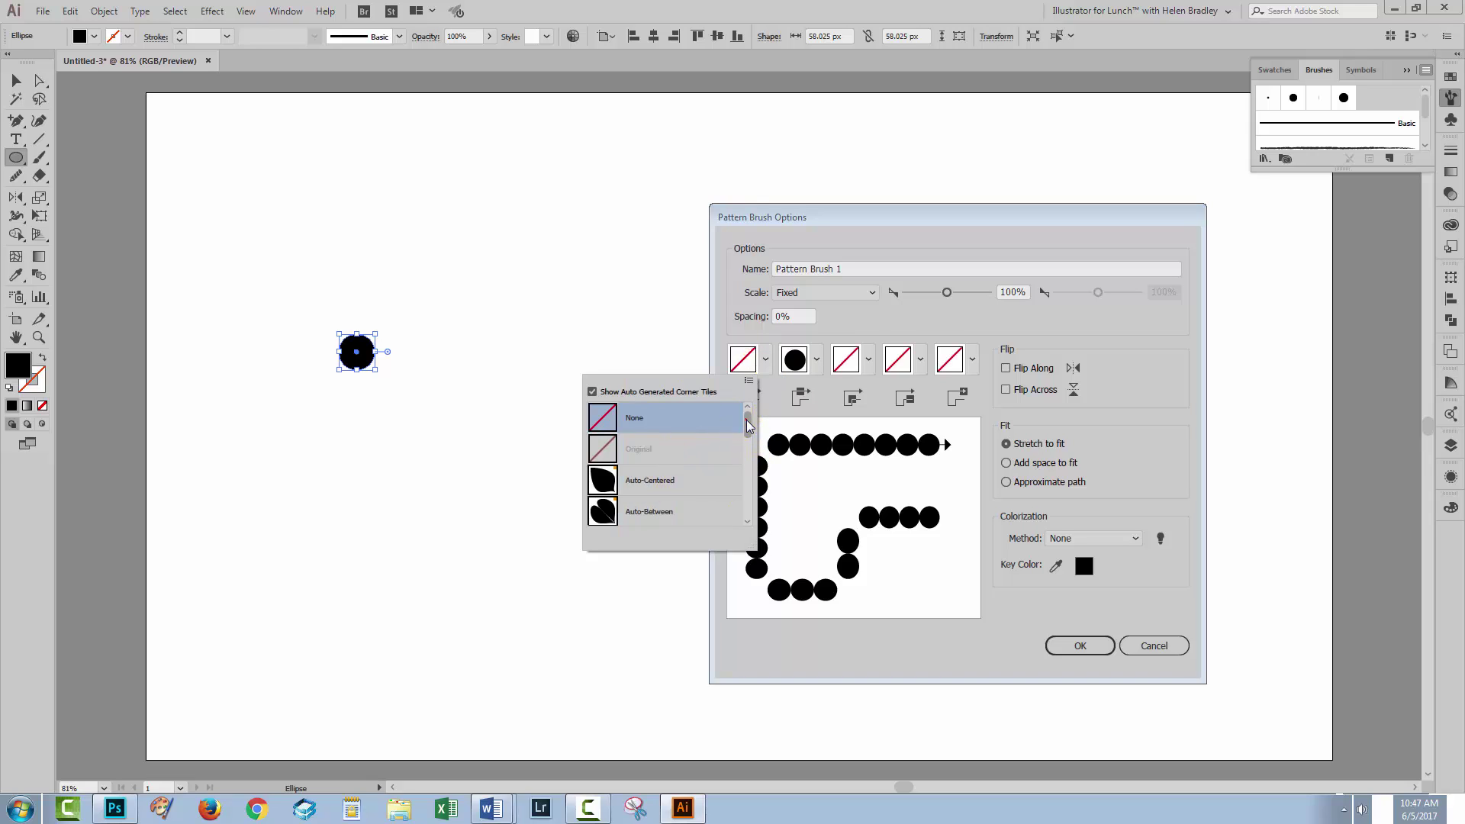
pyautogui.moveTo(748, 426); pyautogui.dragTo(747, 441)
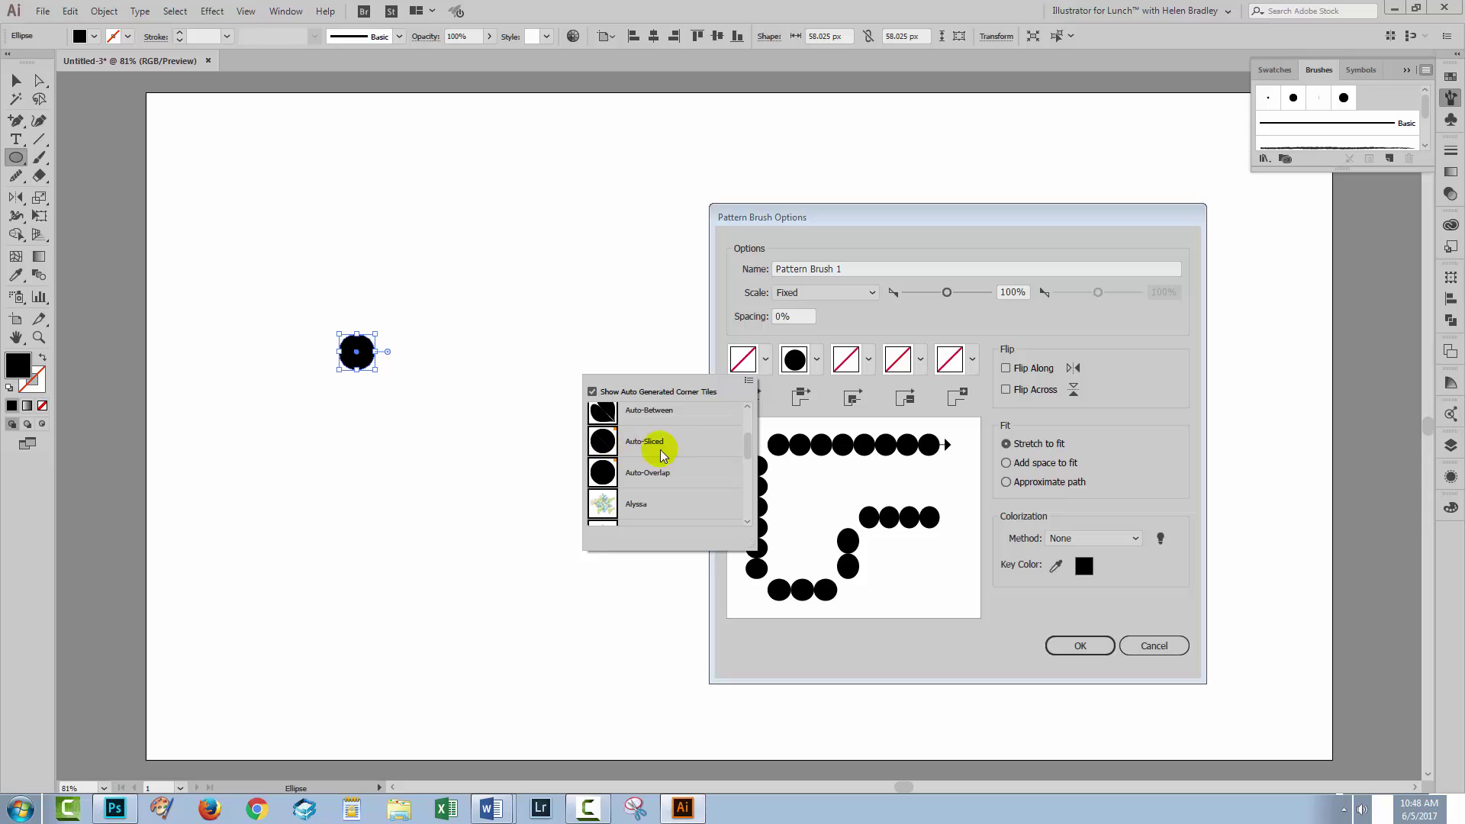
pyautogui.click(765, 358)
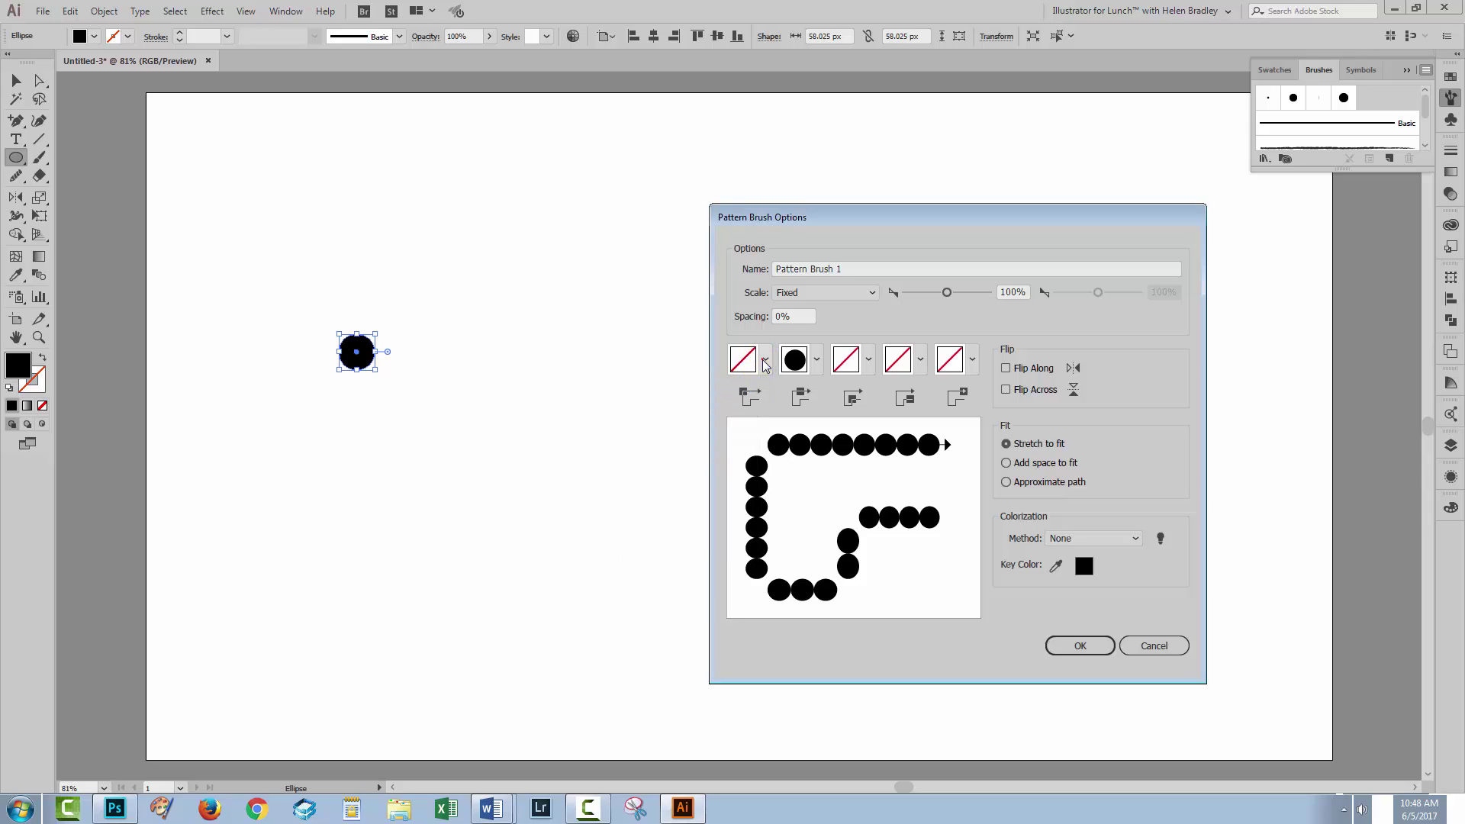
pyautogui.click(867, 359)
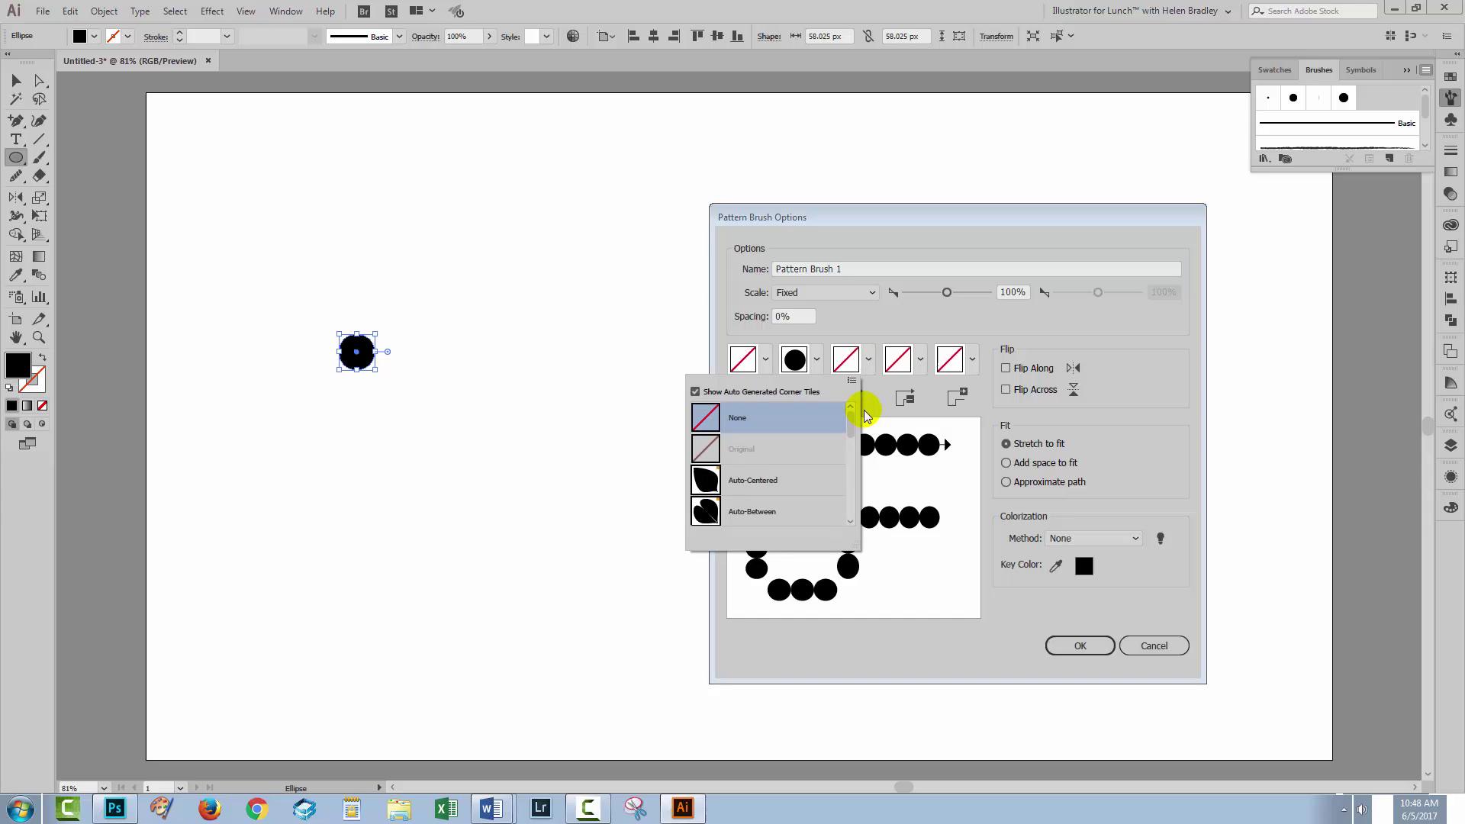
pyautogui.moveTo(856, 430); pyautogui.dragTo(858, 399)
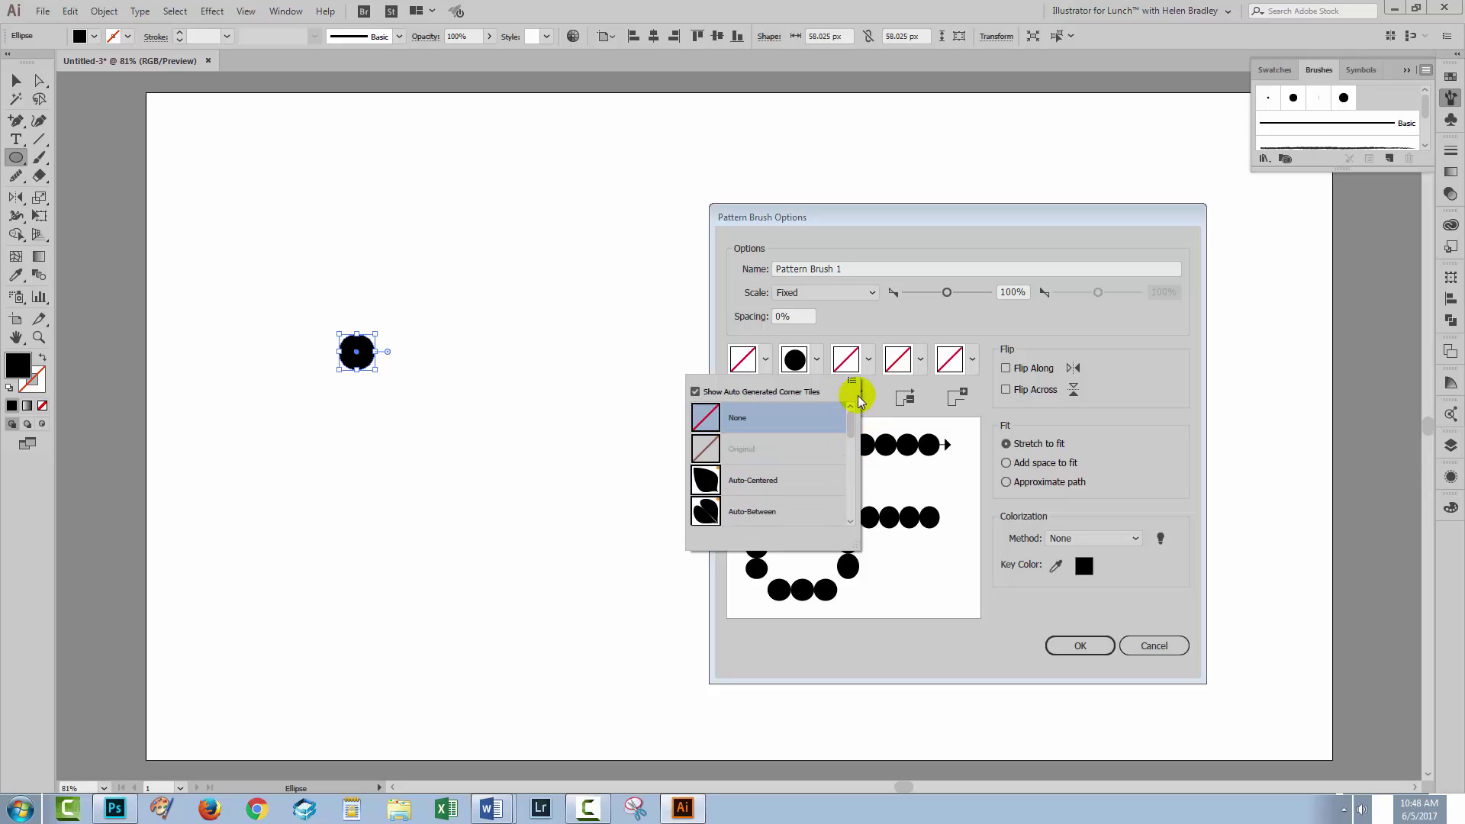
pyautogui.click(1163, 437)
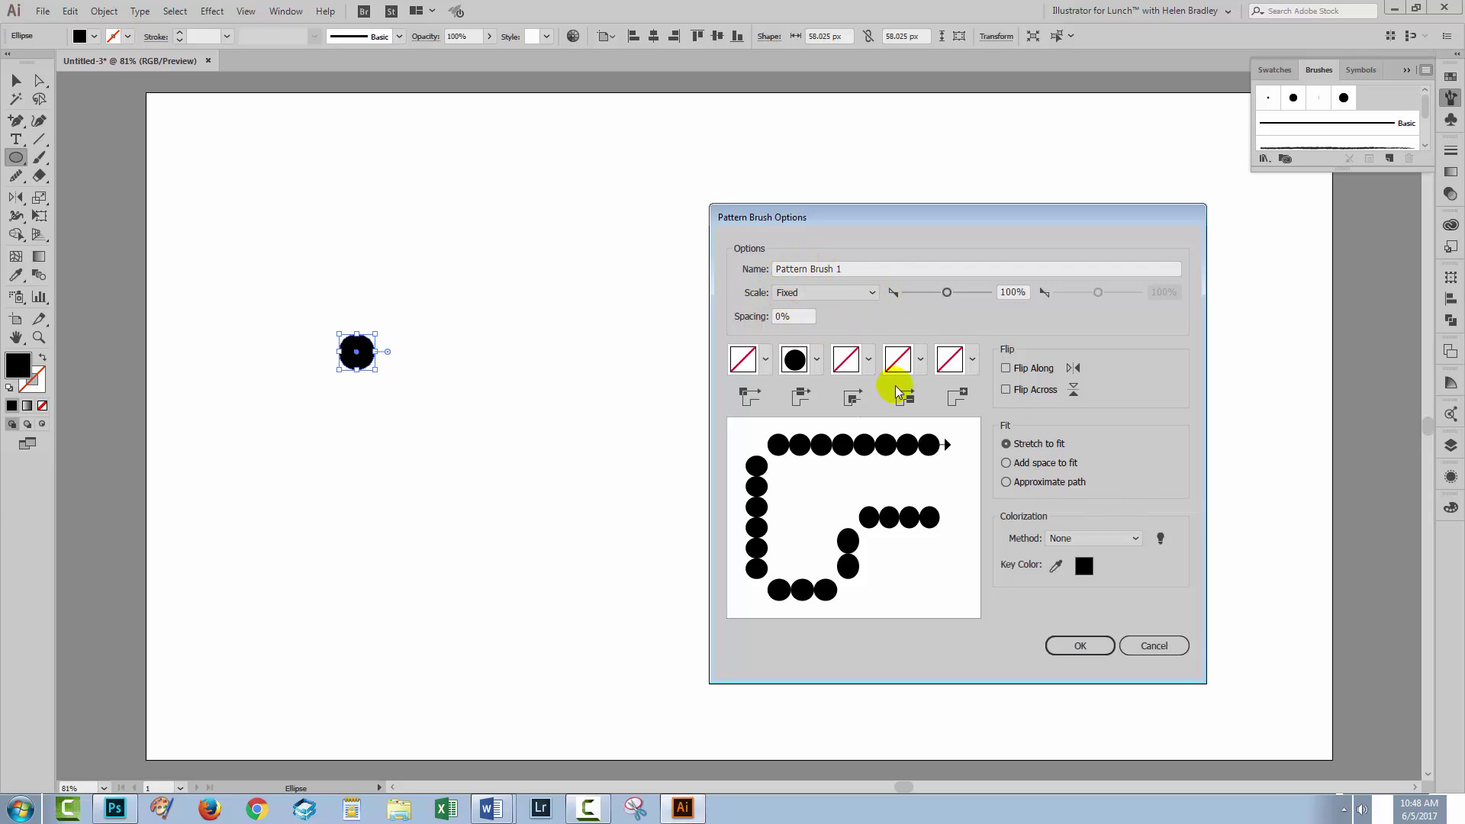
# Choose Tints colorization and Add space to fit, then save Pattern Brush 1
pyautogui.click(1079, 538)
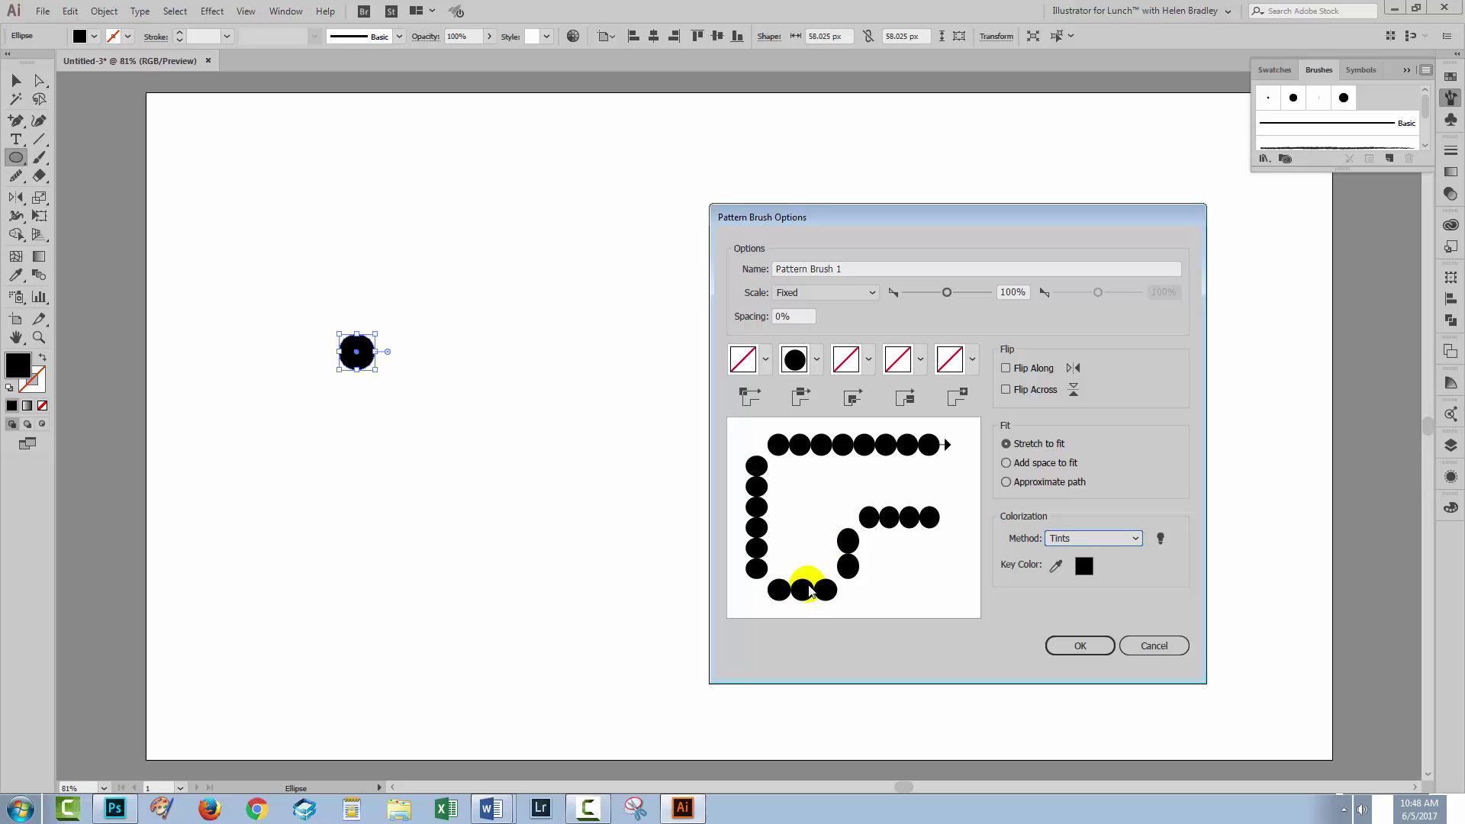
pyautogui.click(1005, 463)
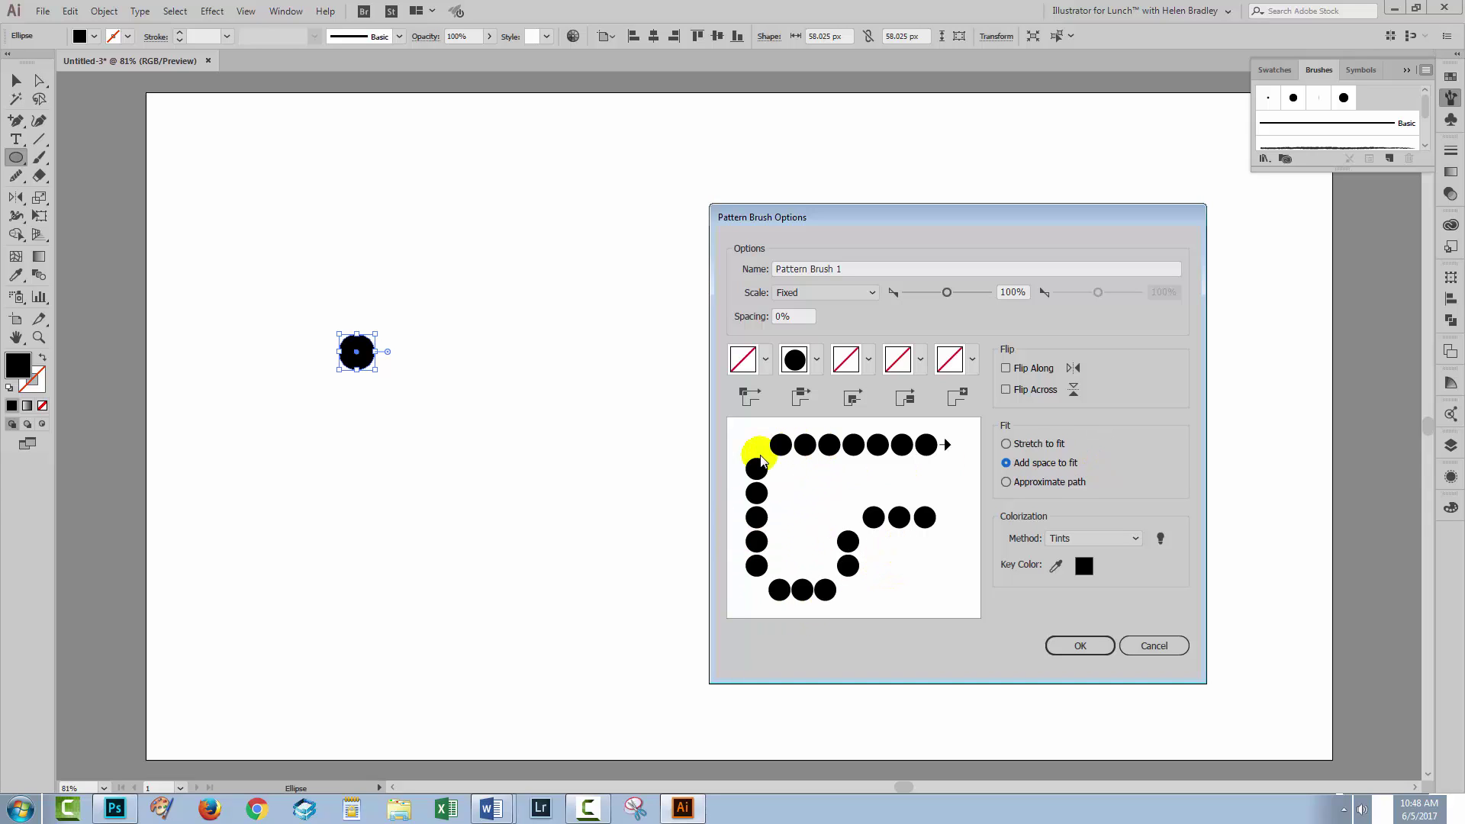
pyautogui.click(1052, 650)
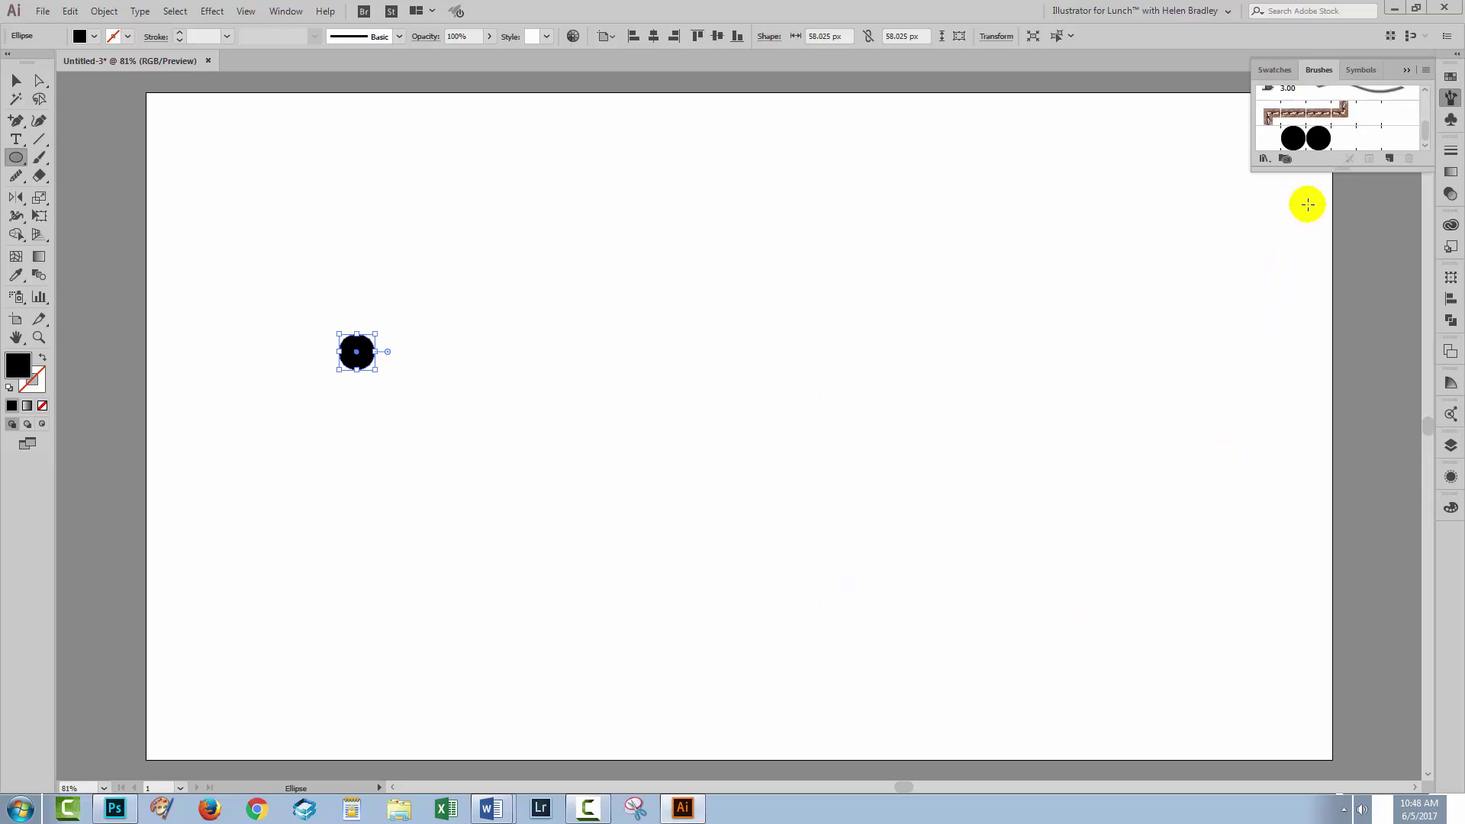
# Drag the black circle into the enlarged Brushes panel as another pattern brush and confirm
pyautogui.moveTo(1330, 170); pyautogui.dragTo(1301, 312)
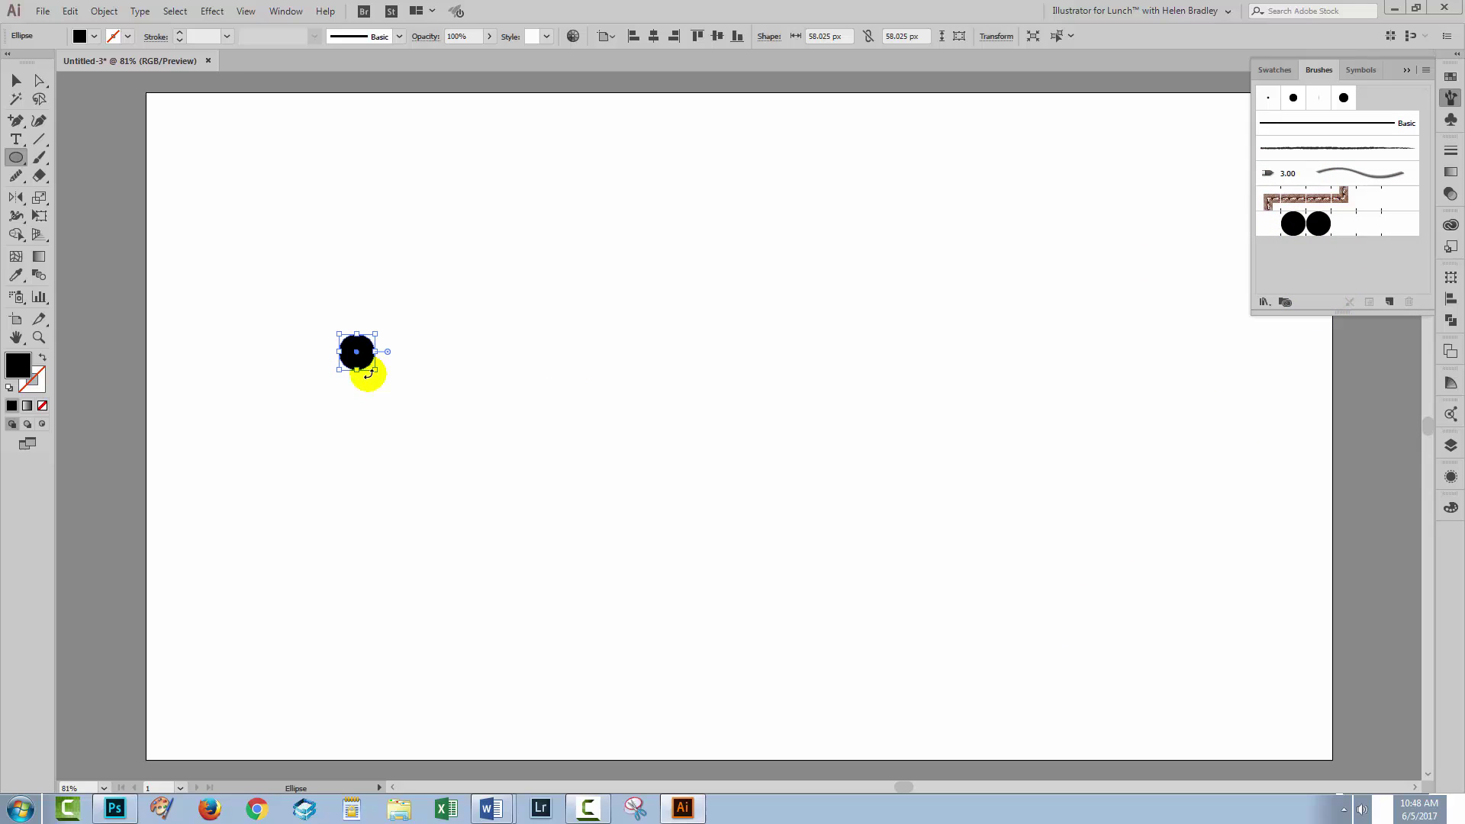
pyautogui.click(17, 81)
pyautogui.moveTo(346, 359)
pyautogui.mouseDown()
pyautogui.moveTo(1183, 258)
pyautogui.moveTo(1270, 229)
pyautogui.mouseUp()
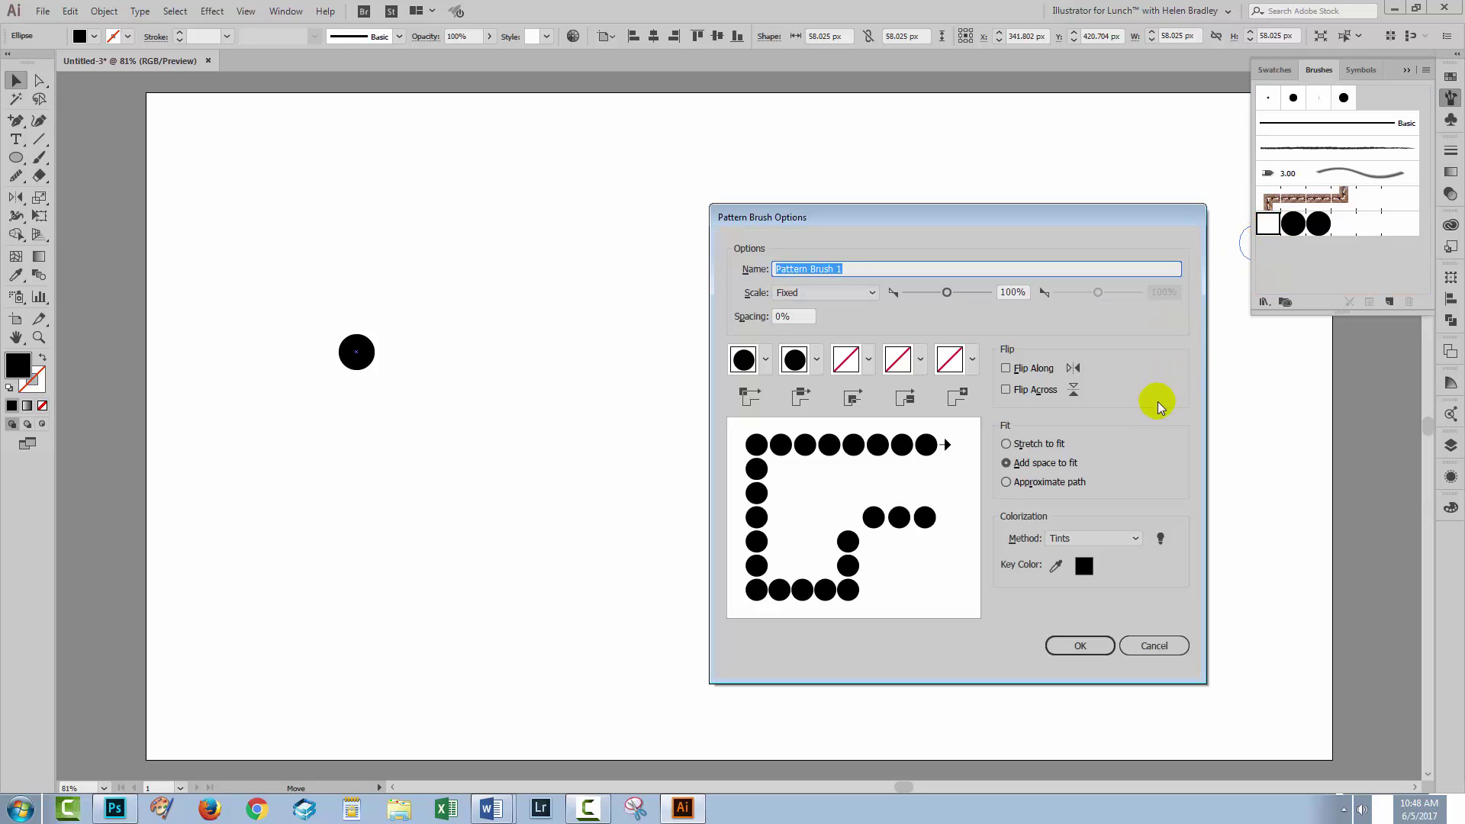
pyautogui.click(1079, 648)
pyautogui.click(1076, 646)
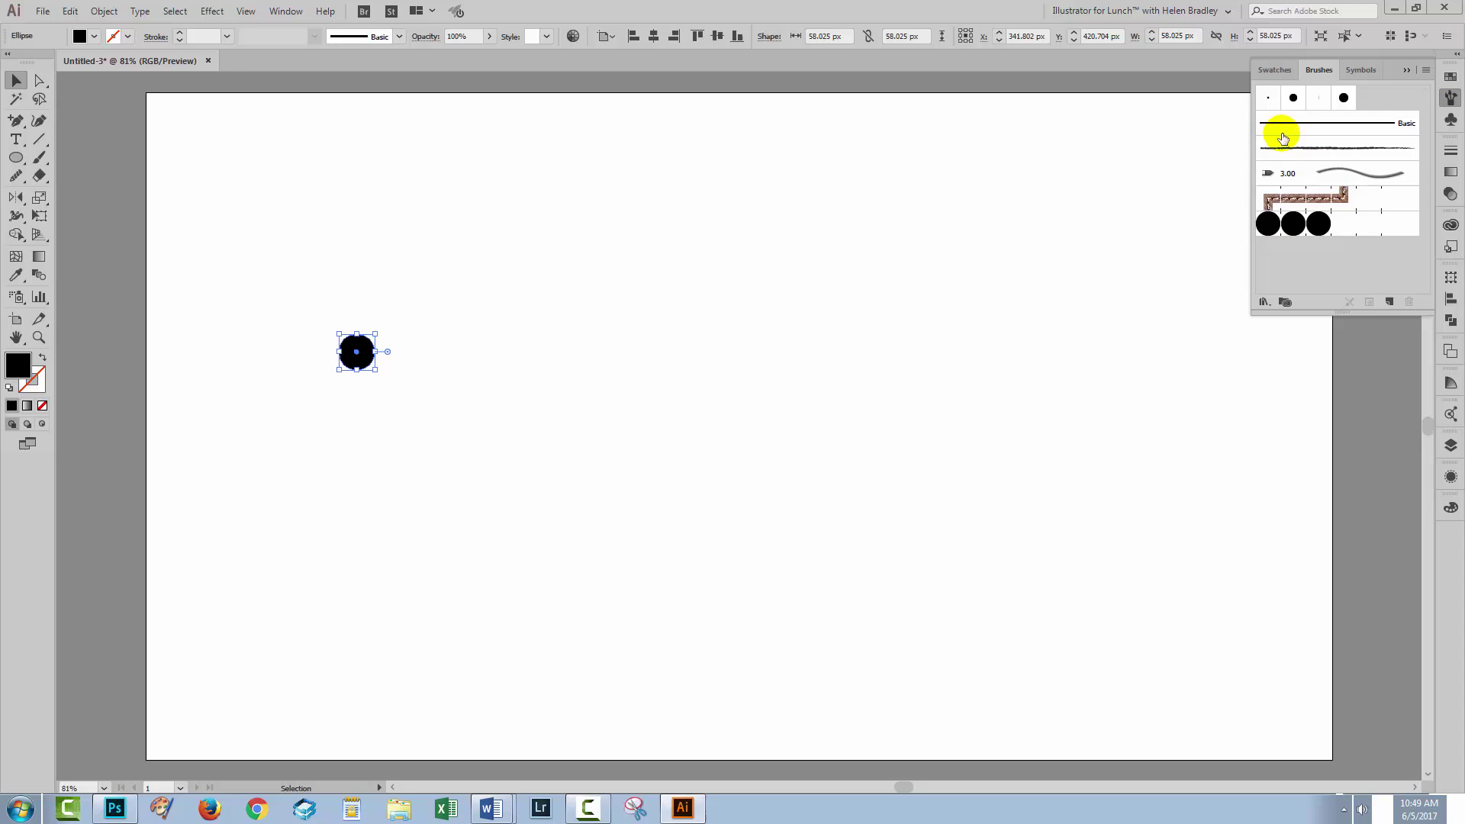
# Add the black circle as a swatch and open Pattern Brush 1's options
pyautogui.click(1042, 191)
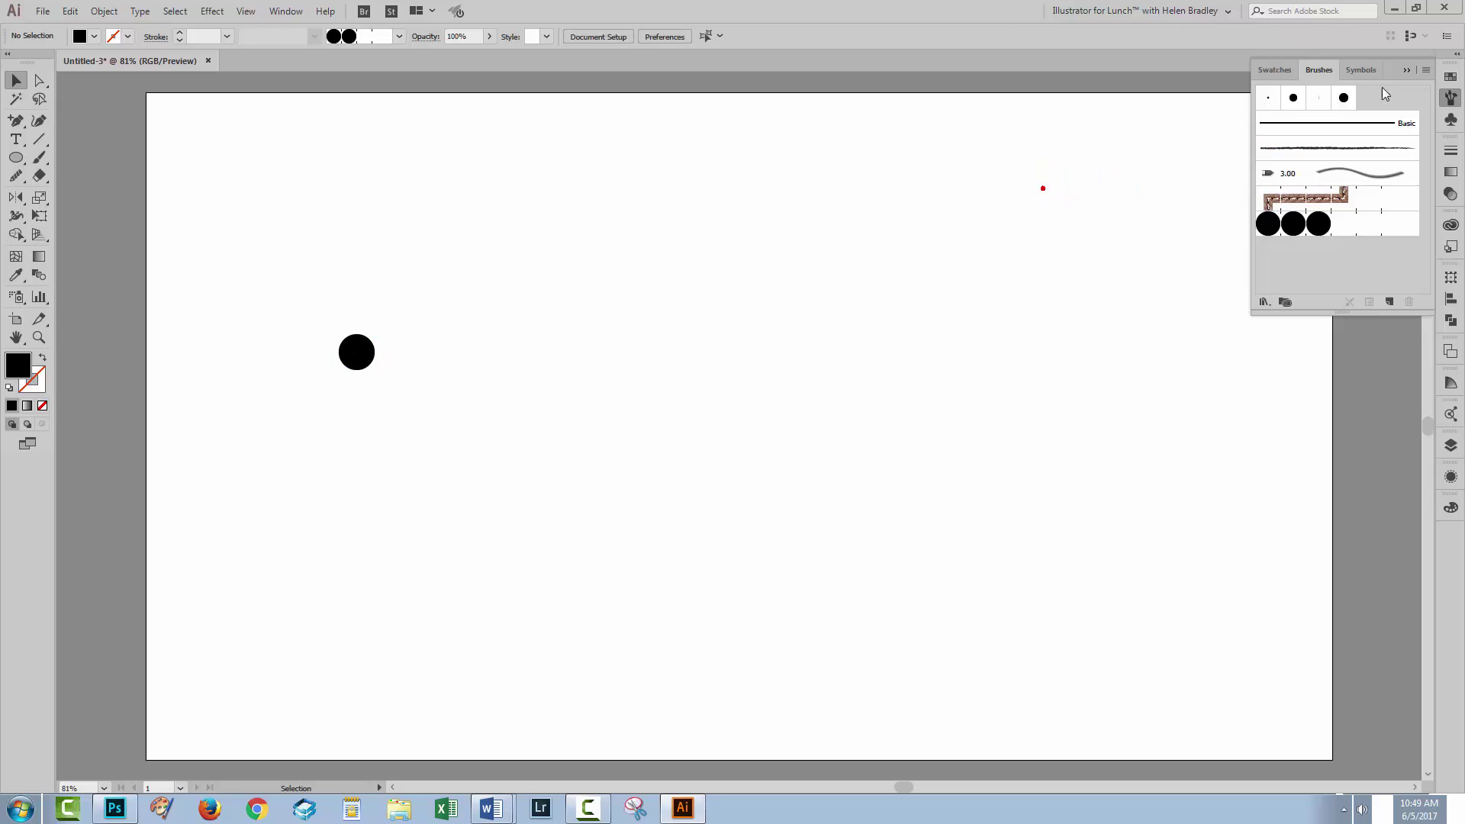
pyautogui.click(1450, 77)
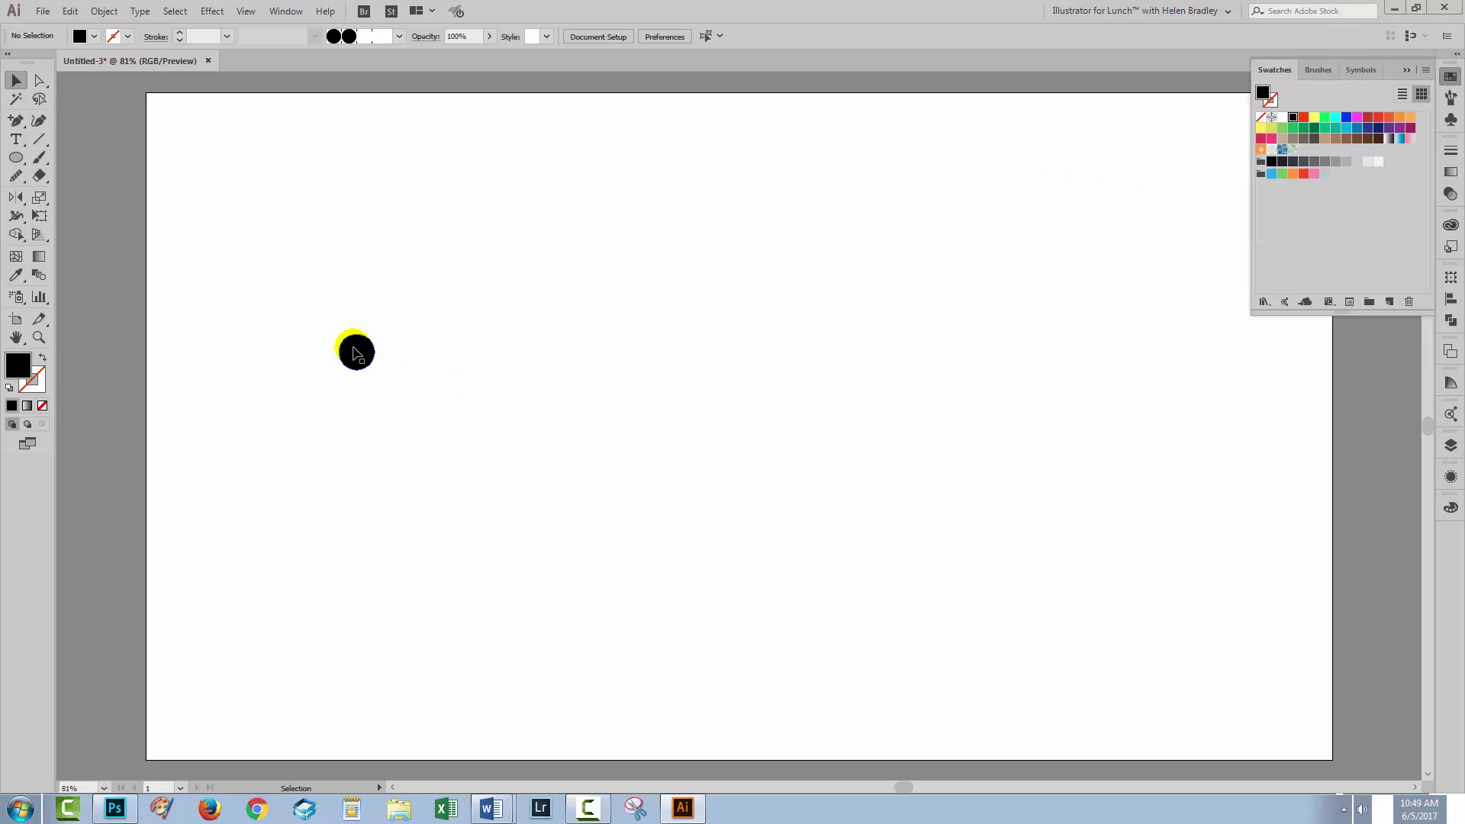
pyautogui.moveTo(358, 351); pyautogui.dragTo(1308, 155)
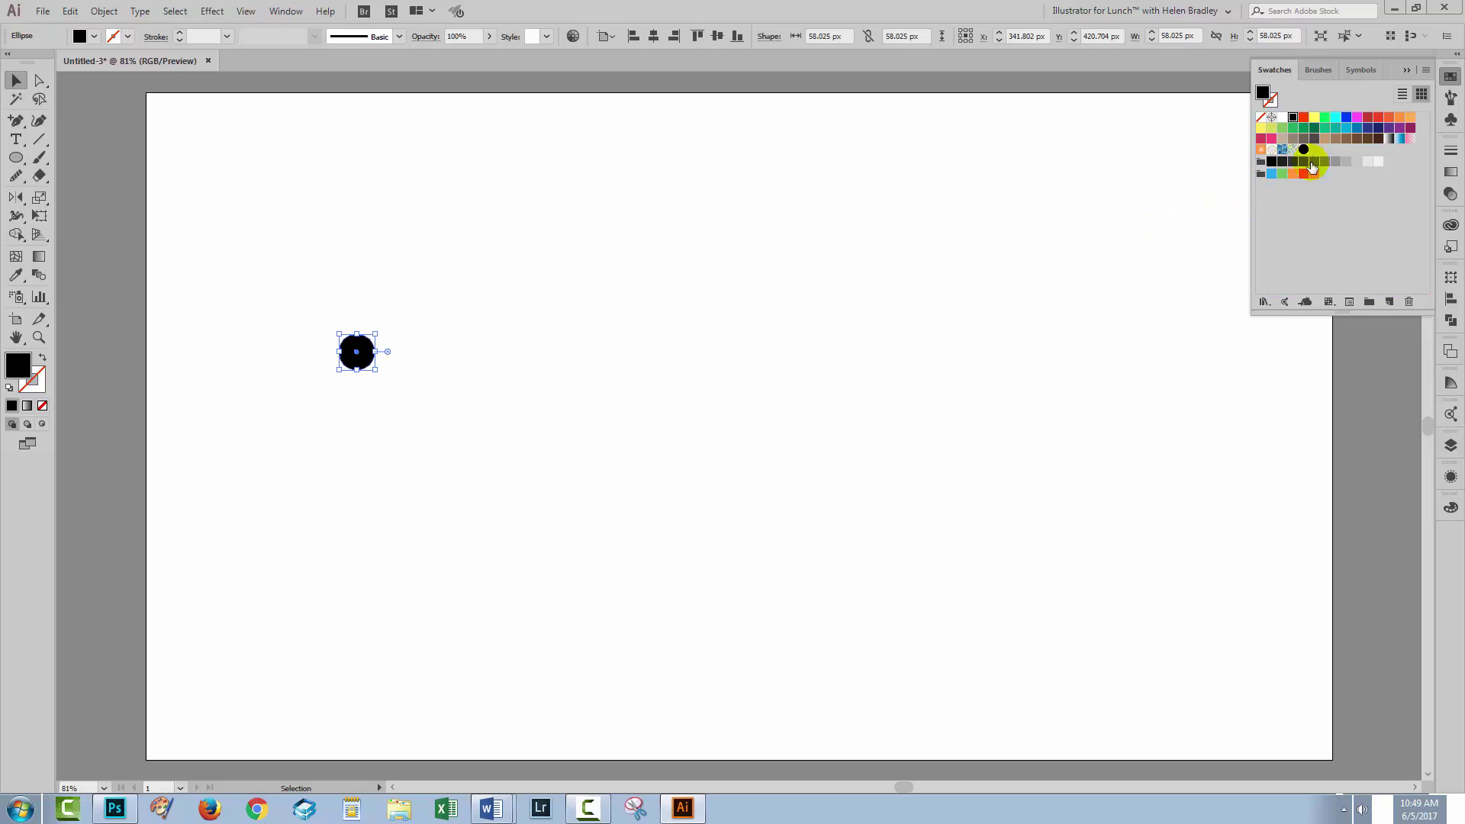
pyautogui.click(1452, 97)
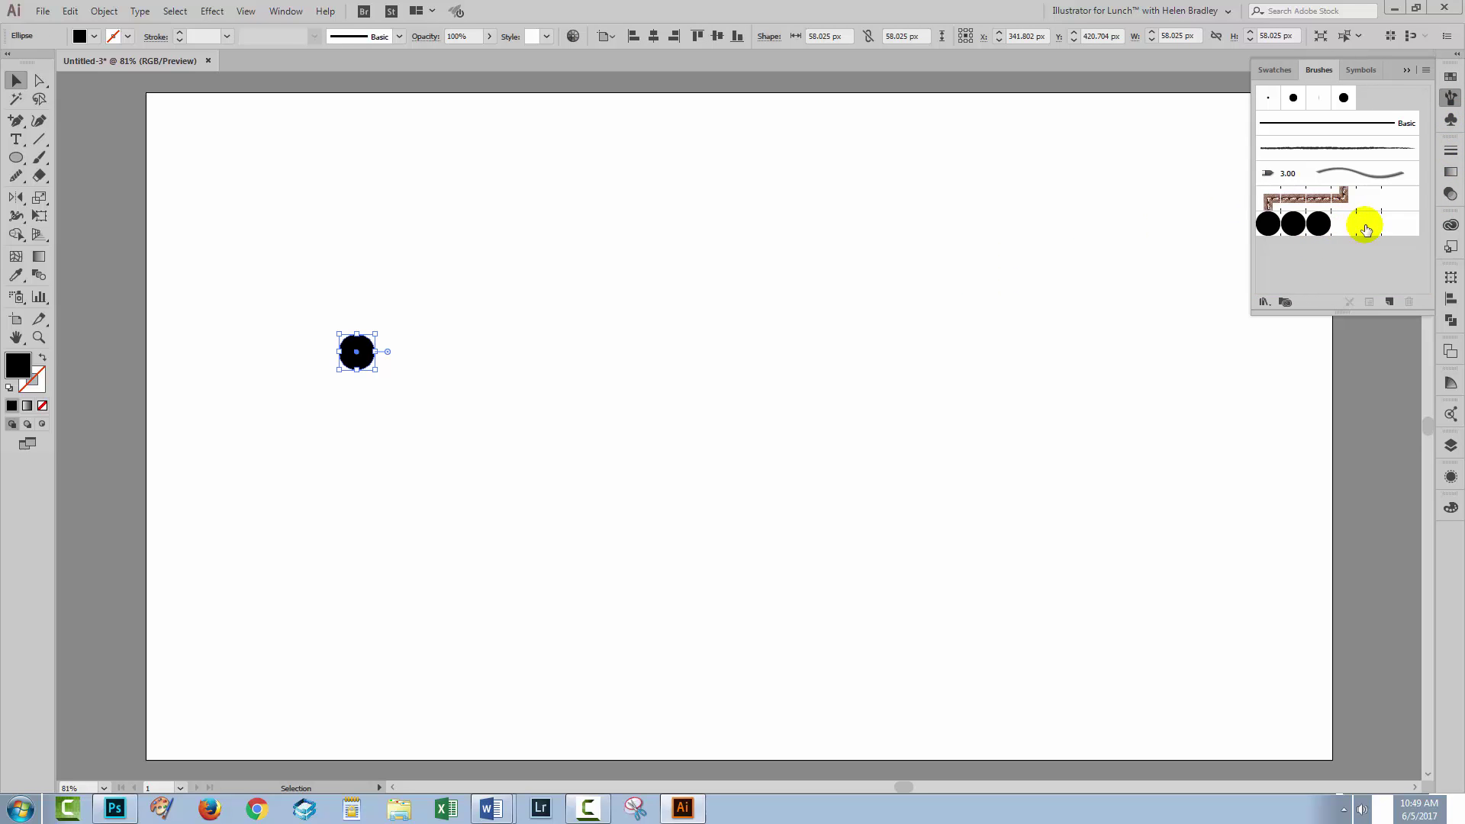
pyautogui.click(1364, 224)
pyautogui.doubleClick(1365, 224)
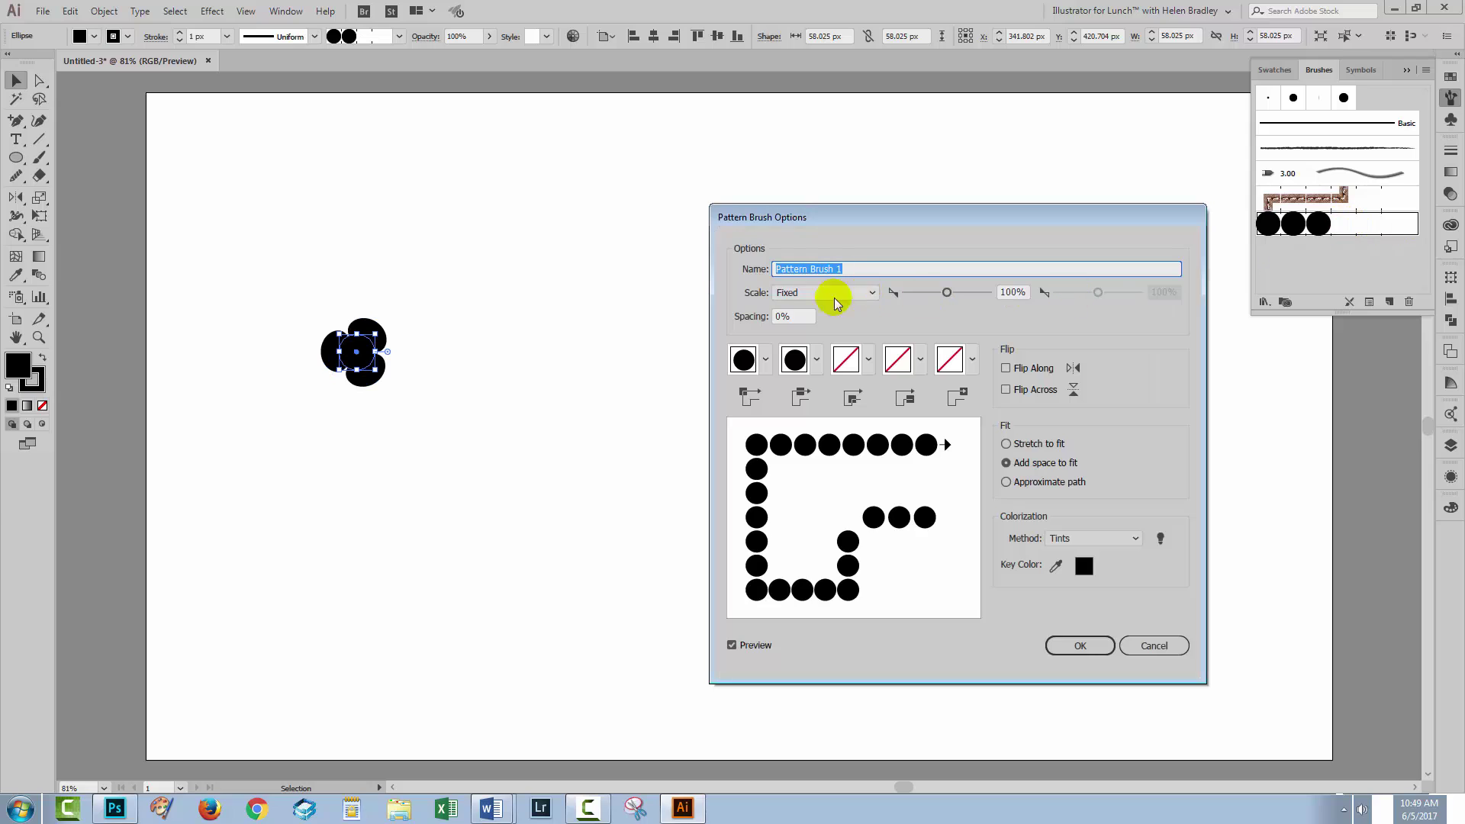
# Set the outer corner, inner corner and end tiles to the black circle swatch and accept
pyautogui.click(853, 360)
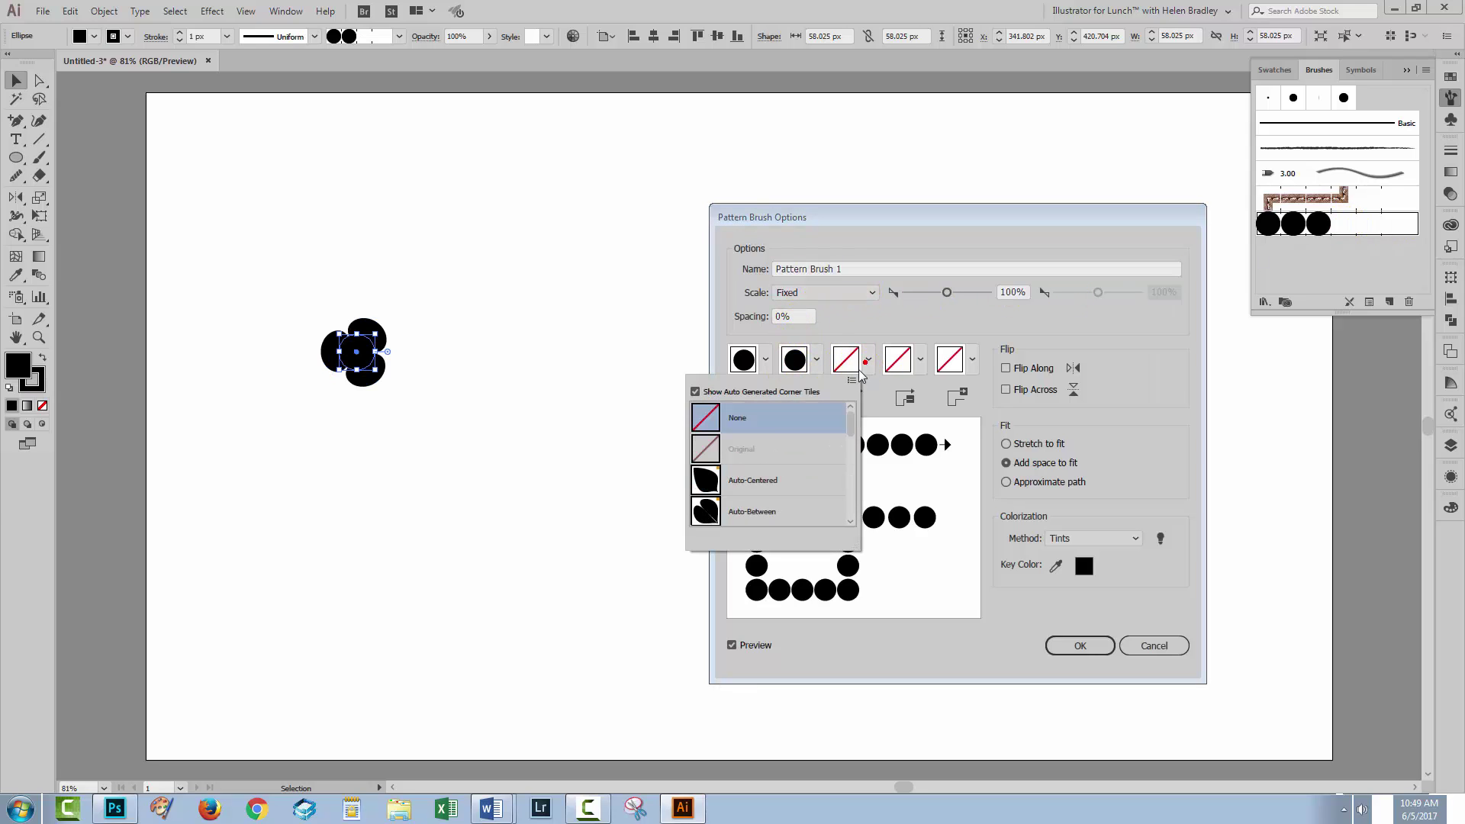
pyautogui.moveTo(847, 420); pyautogui.dragTo(844, 506)
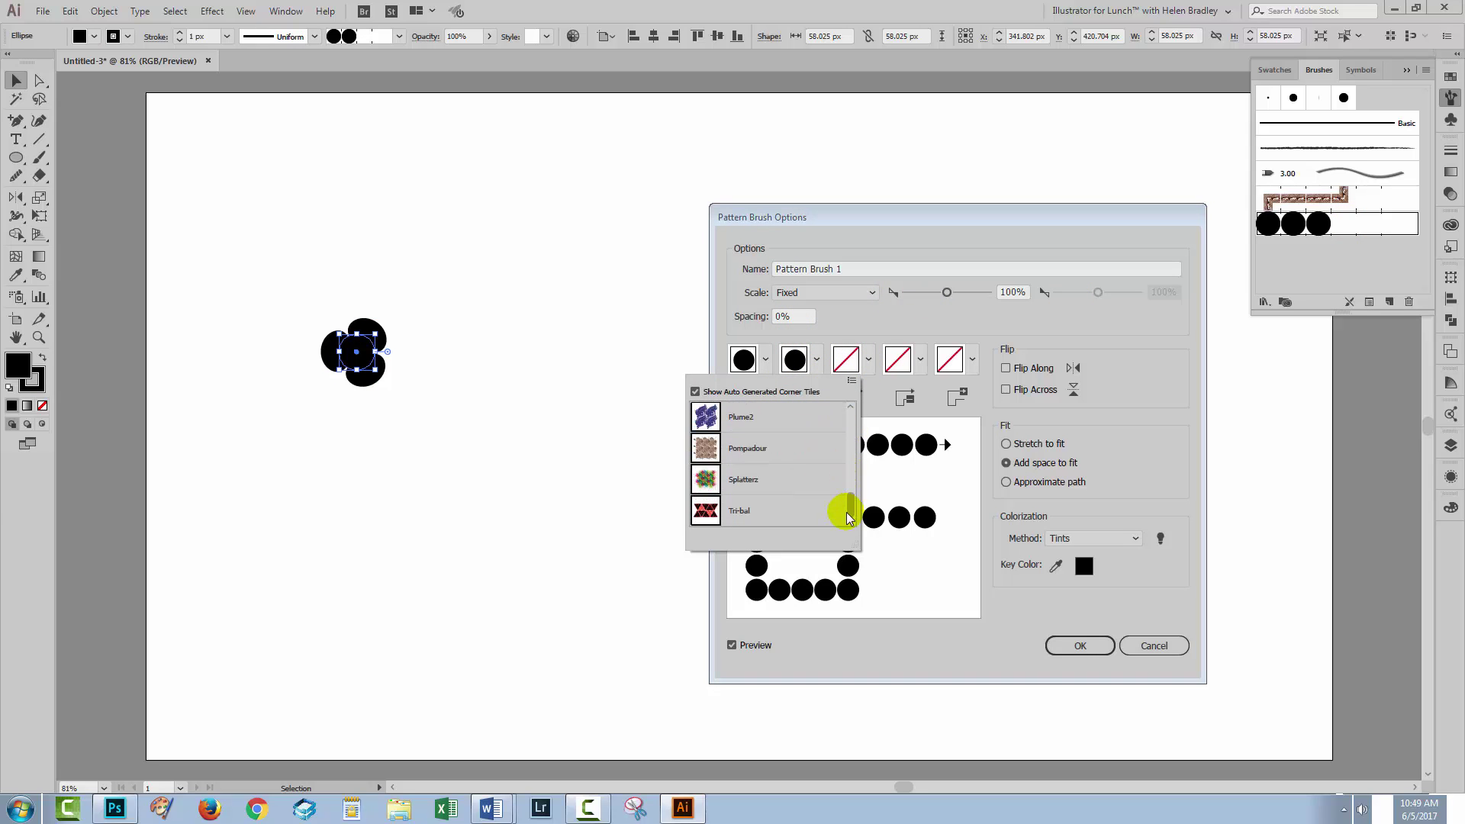
pyautogui.scroll(2, 847, 496)
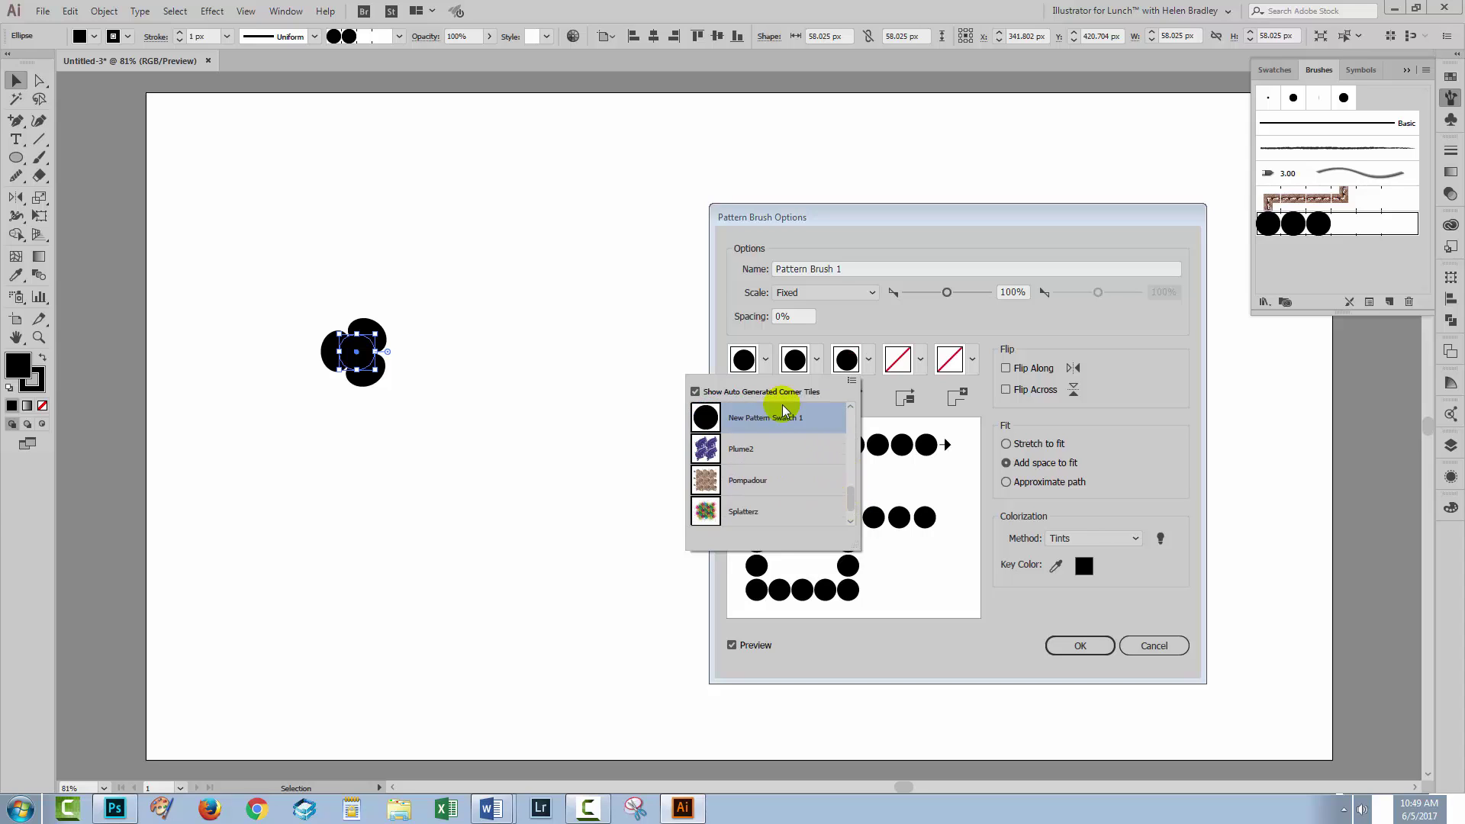
pyautogui.click(772, 416)
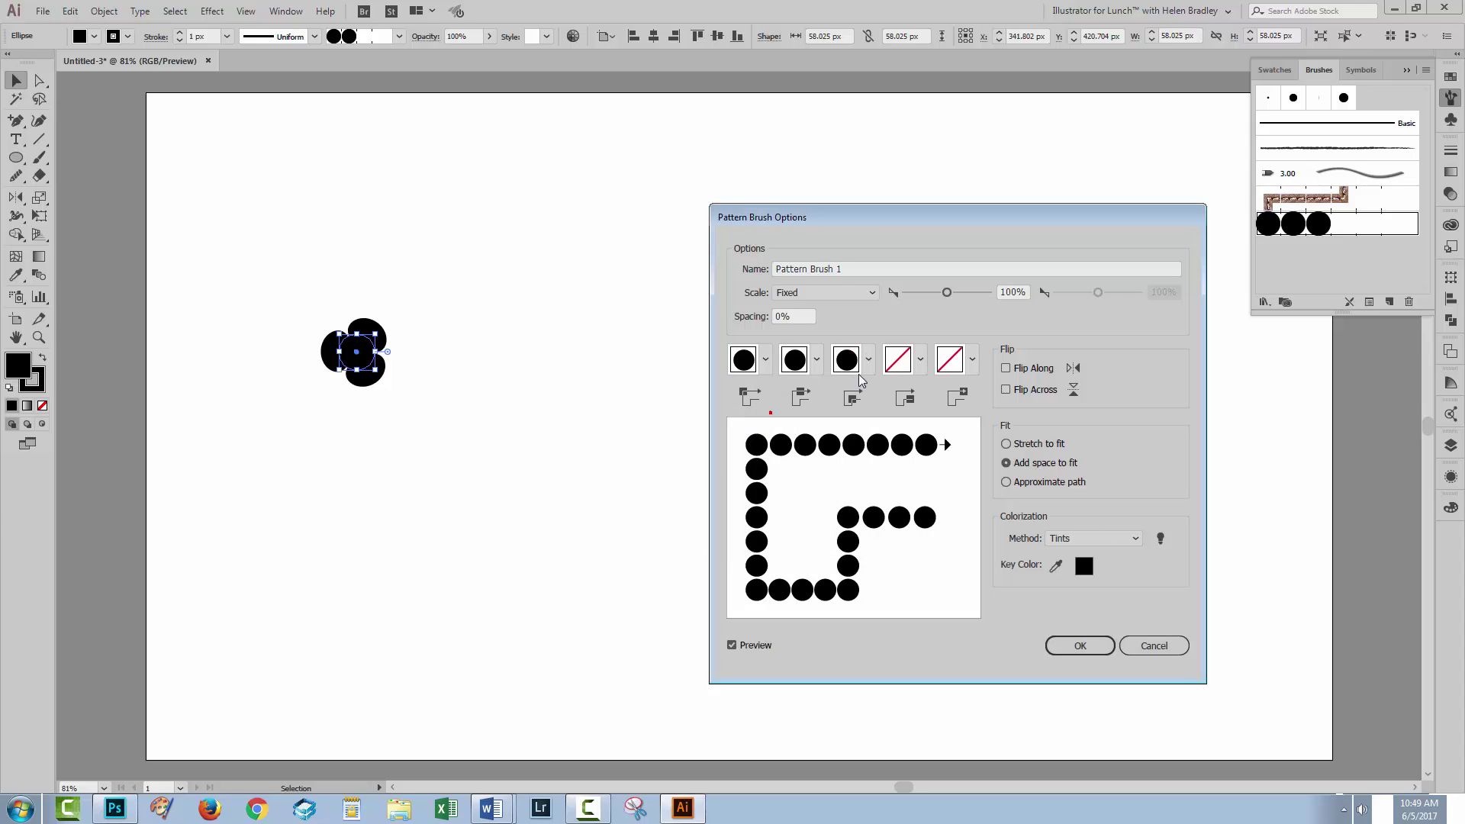
pyautogui.click(921, 360)
pyautogui.moveTo(903, 397); pyautogui.dragTo(904, 460)
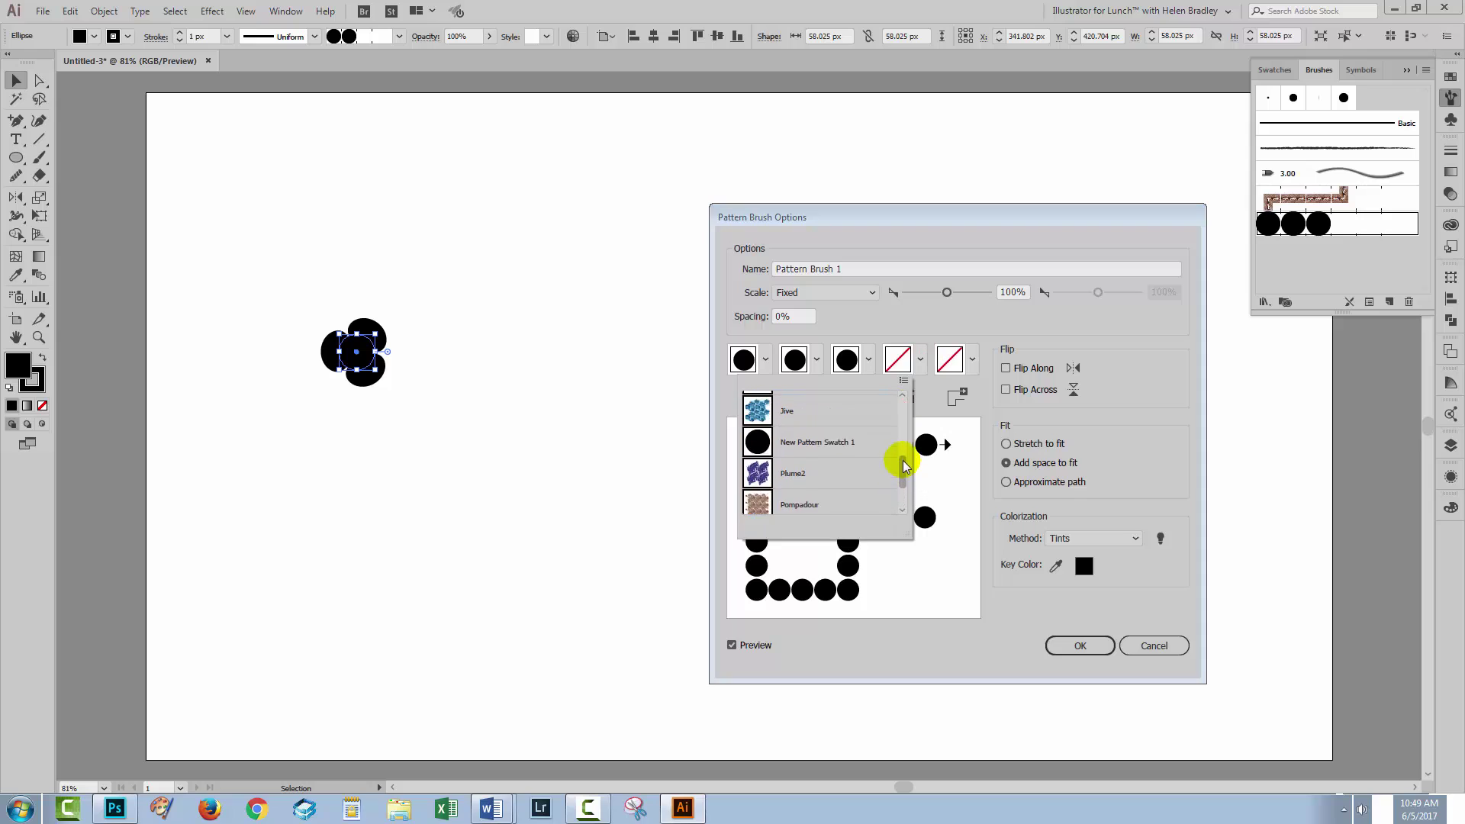
pyautogui.click(832, 442)
pyautogui.click(973, 360)
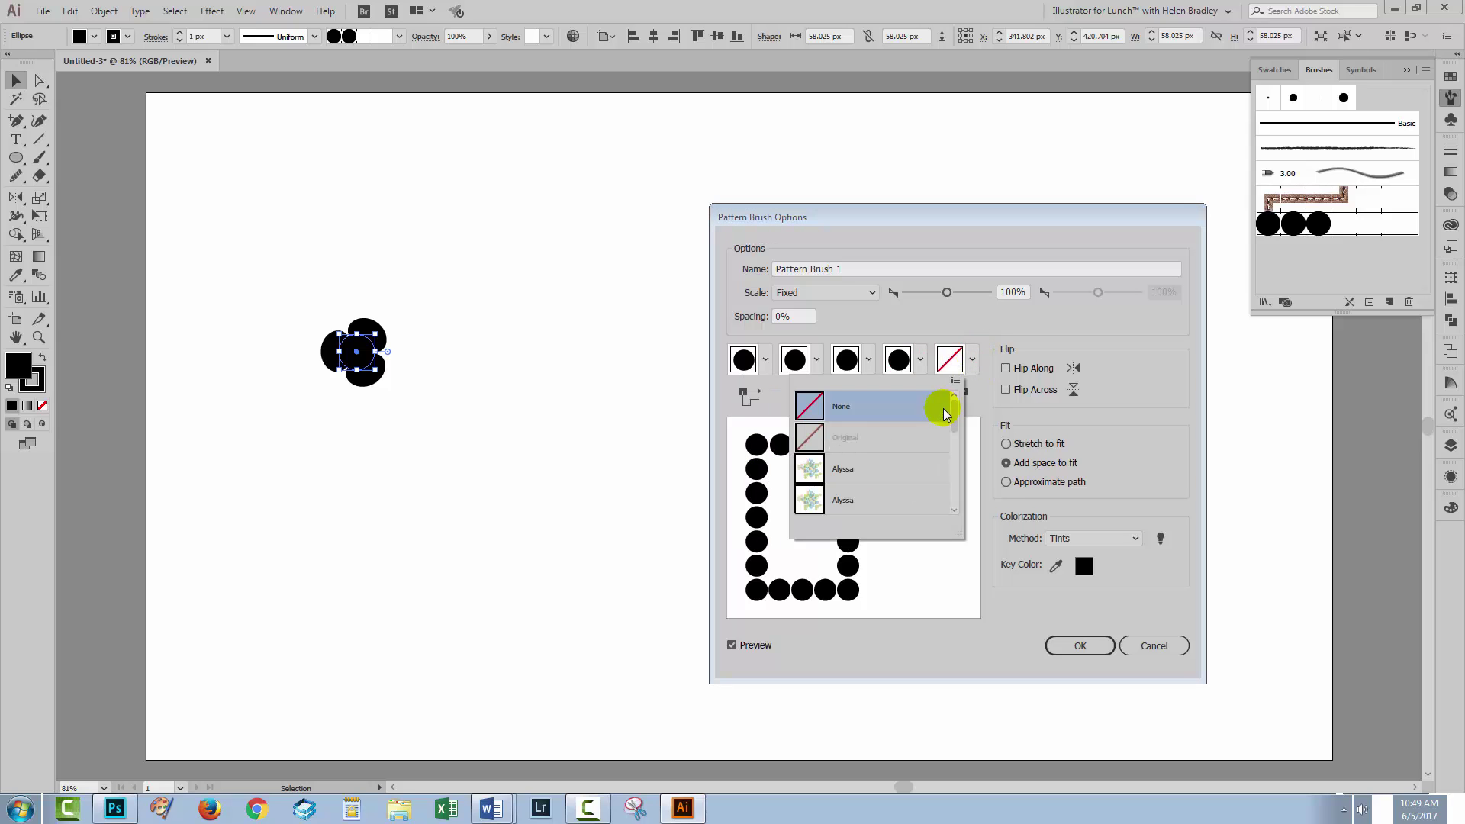
pyautogui.moveTo(944, 415); pyautogui.dragTo(951, 463)
pyautogui.click(840, 449)
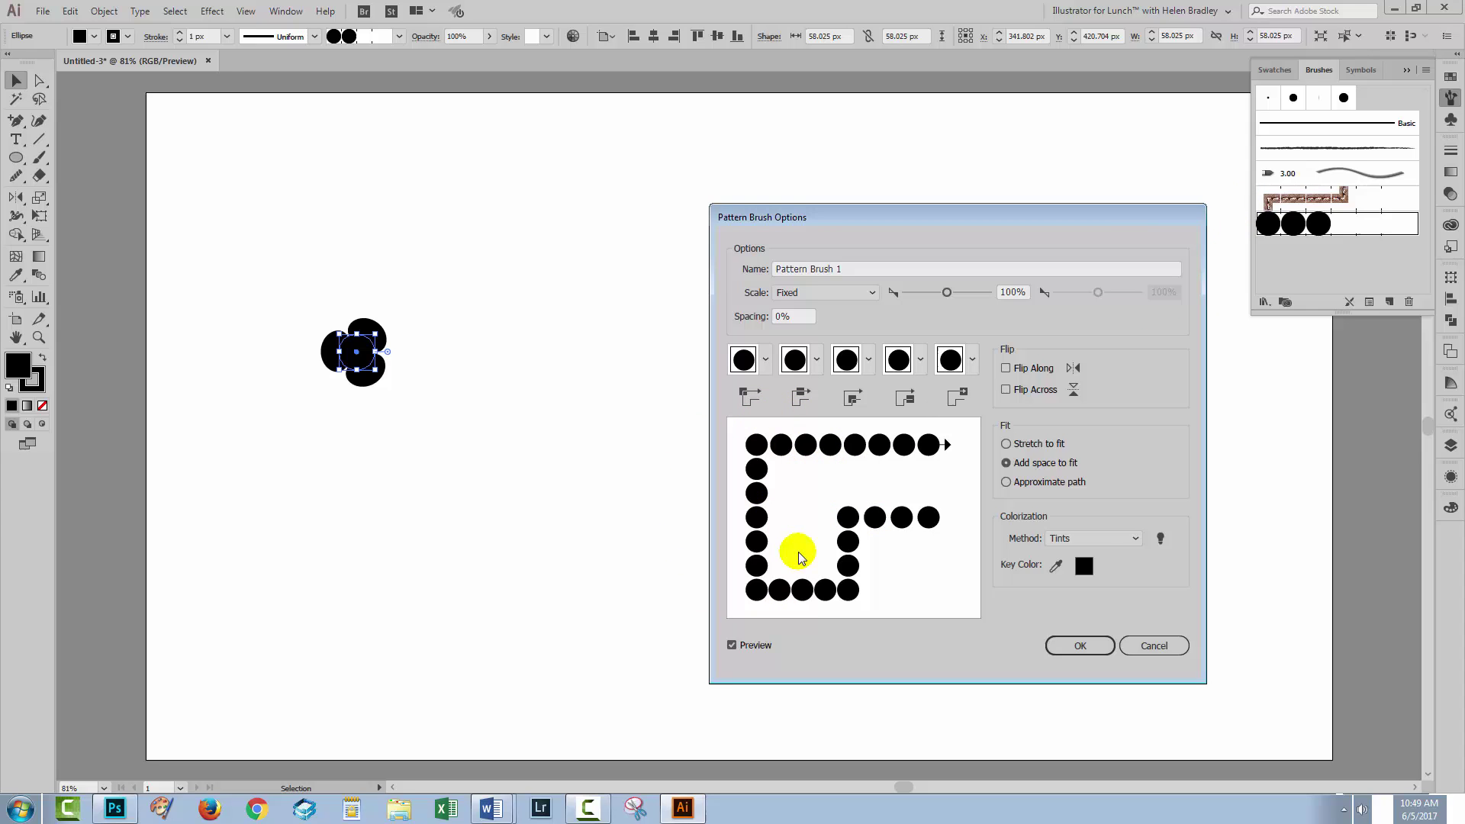
pyautogui.click(1079, 647)
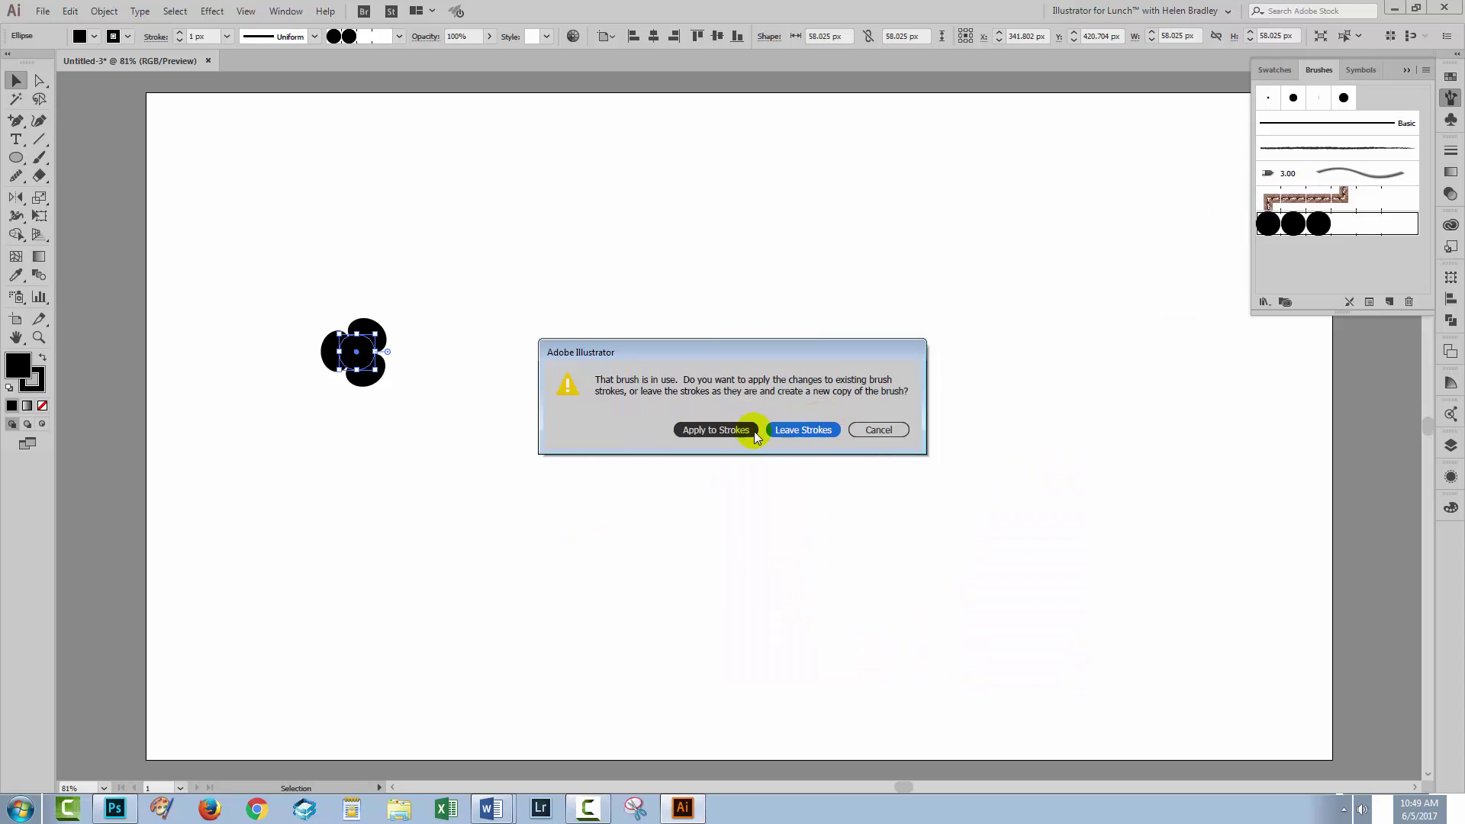
# Leave existing strokes unchanged, then select and delete the original black circle
pyautogui.click(784, 429)
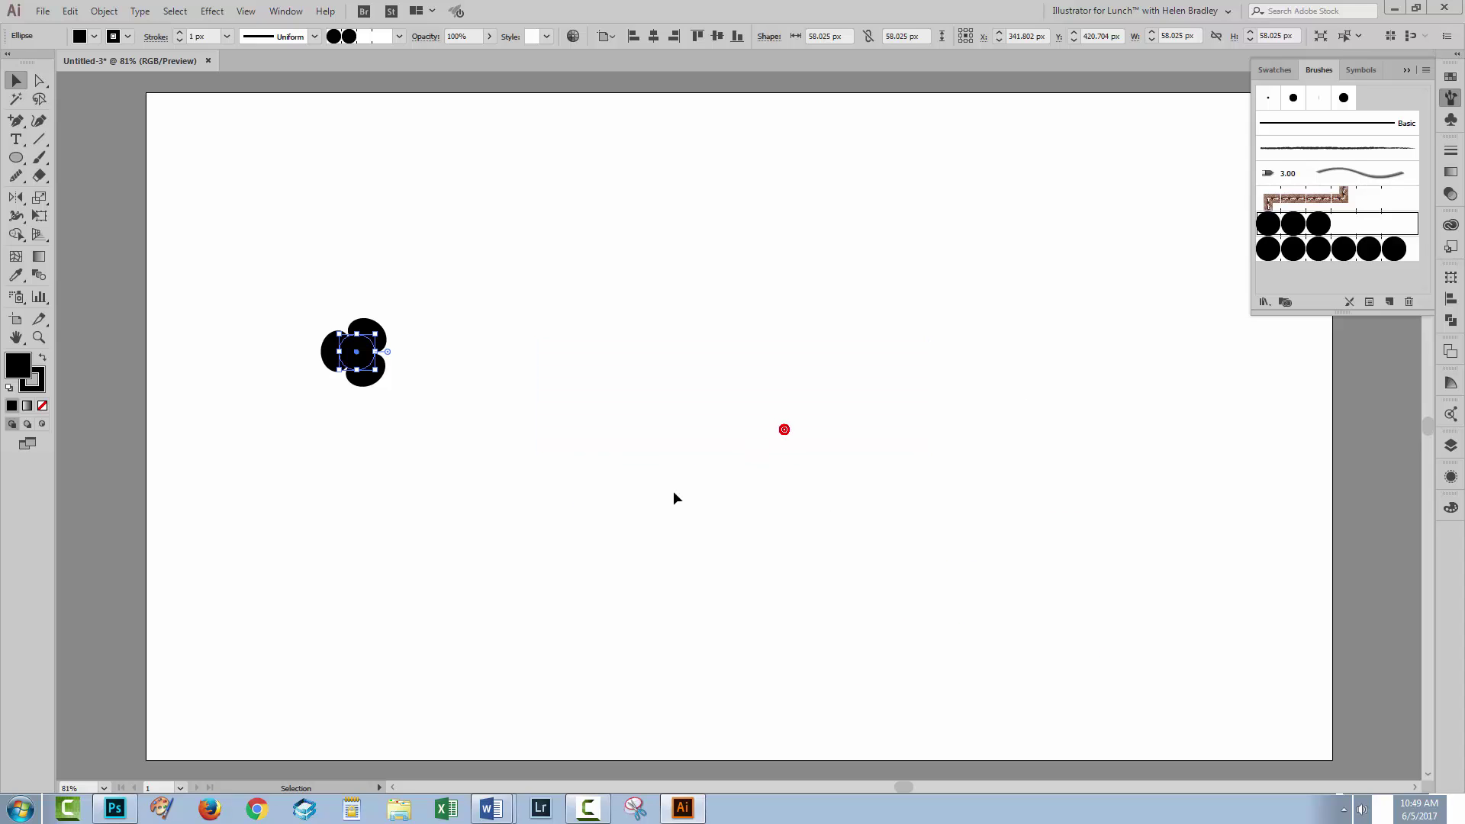
pyautogui.click(473, 441)
pyautogui.moveTo(394, 360); pyautogui.dragTo(416, 392)
pyautogui.press('Delete')
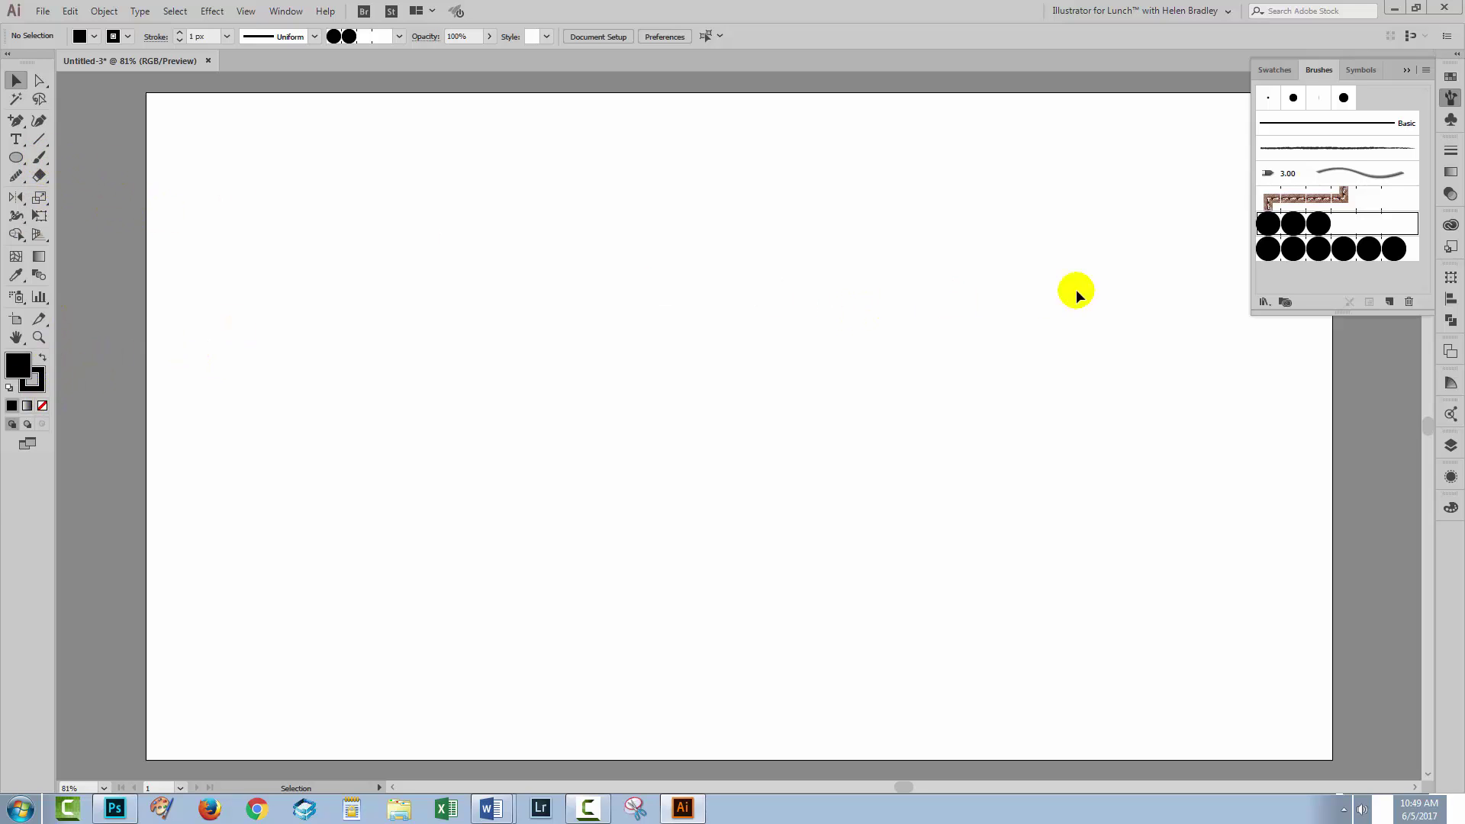
# Paint a wavy stroke from lower left to upper right with the six-circle brush and select it
pyautogui.click(1288, 247)
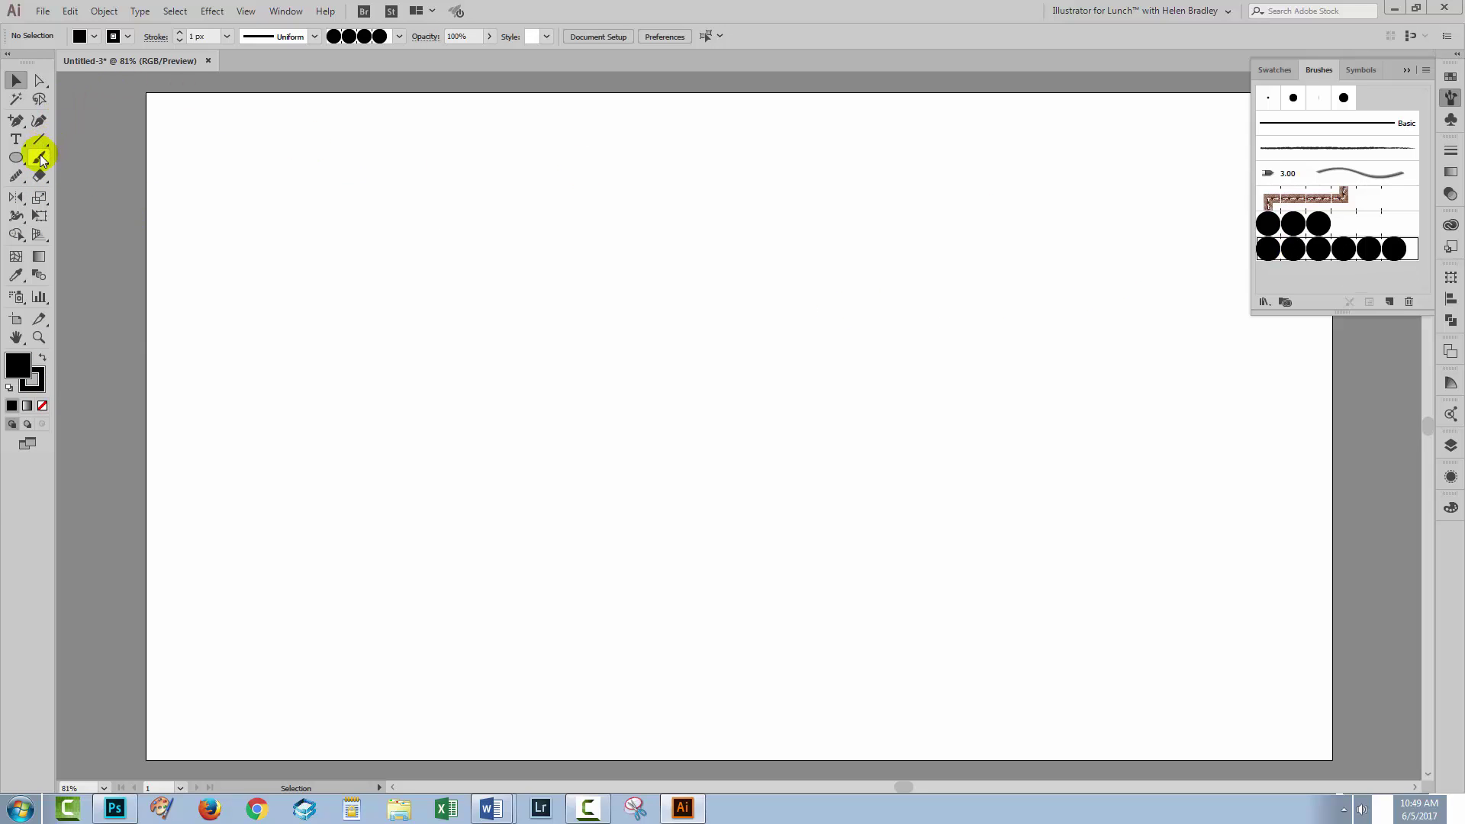
pyautogui.moveTo(186, 647)
pyautogui.mouseDown()
pyautogui.moveTo(270, 437)
pyautogui.moveTo(551, 438)
pyautogui.moveTo(960, 363)
pyautogui.moveTo(1011, 126)
pyautogui.mouseUp()
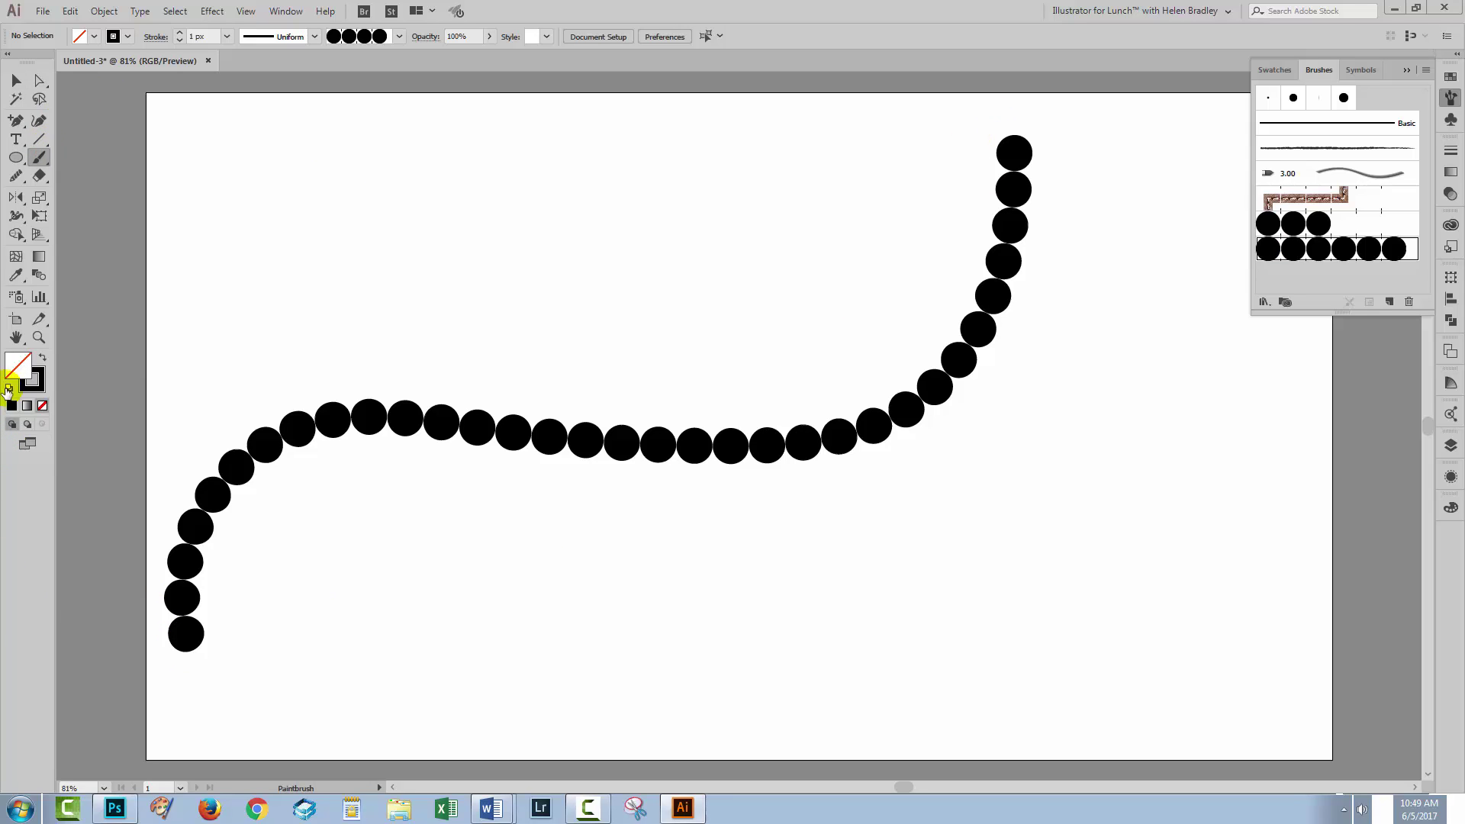
pyautogui.click(17, 80)
pyautogui.moveTo(398, 304); pyautogui.dragTo(642, 574)
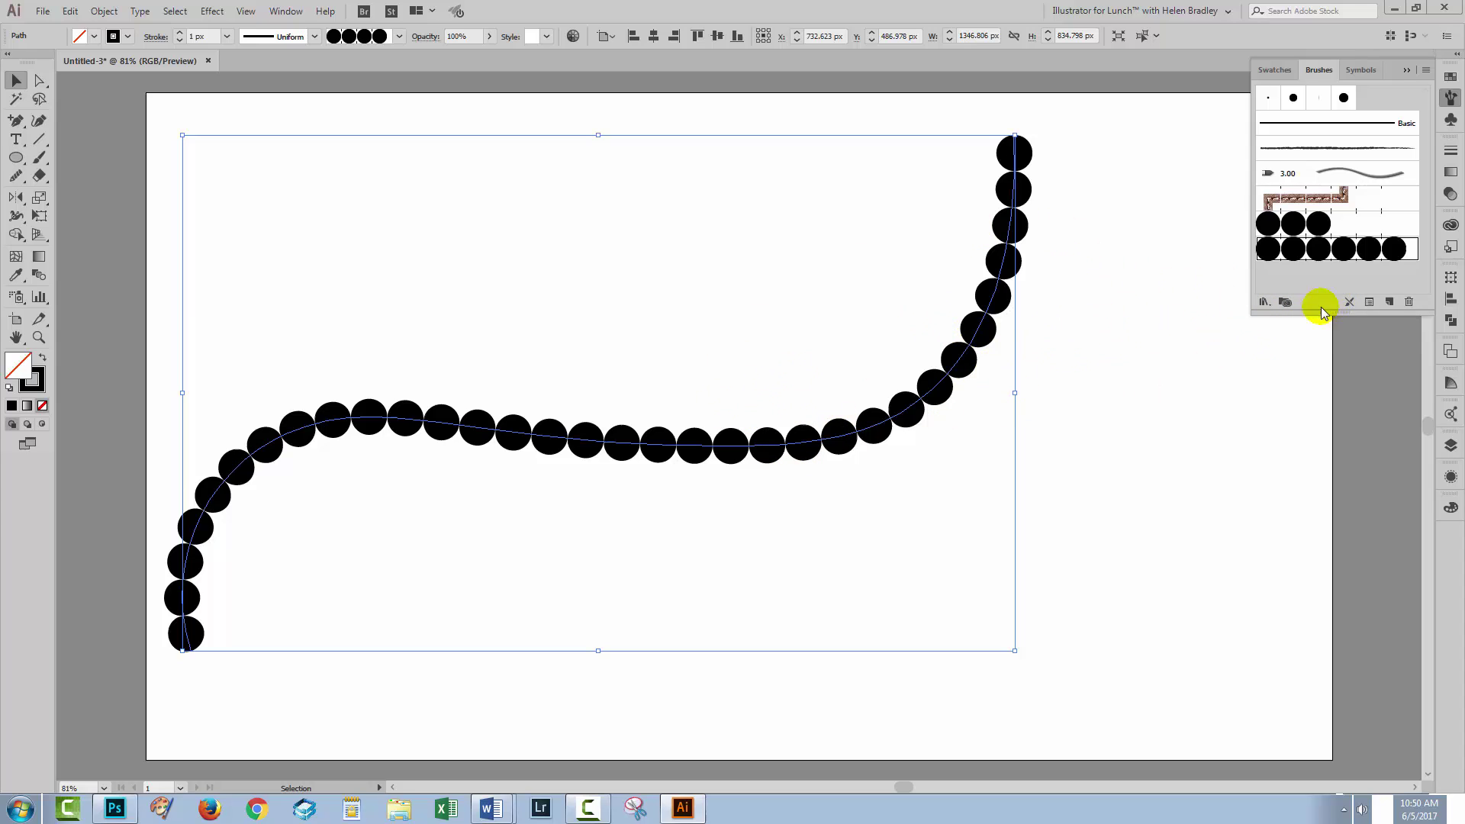
# Change the wavy stroke's brush spacing to 150% in its stroke options
pyautogui.click(1370, 303)
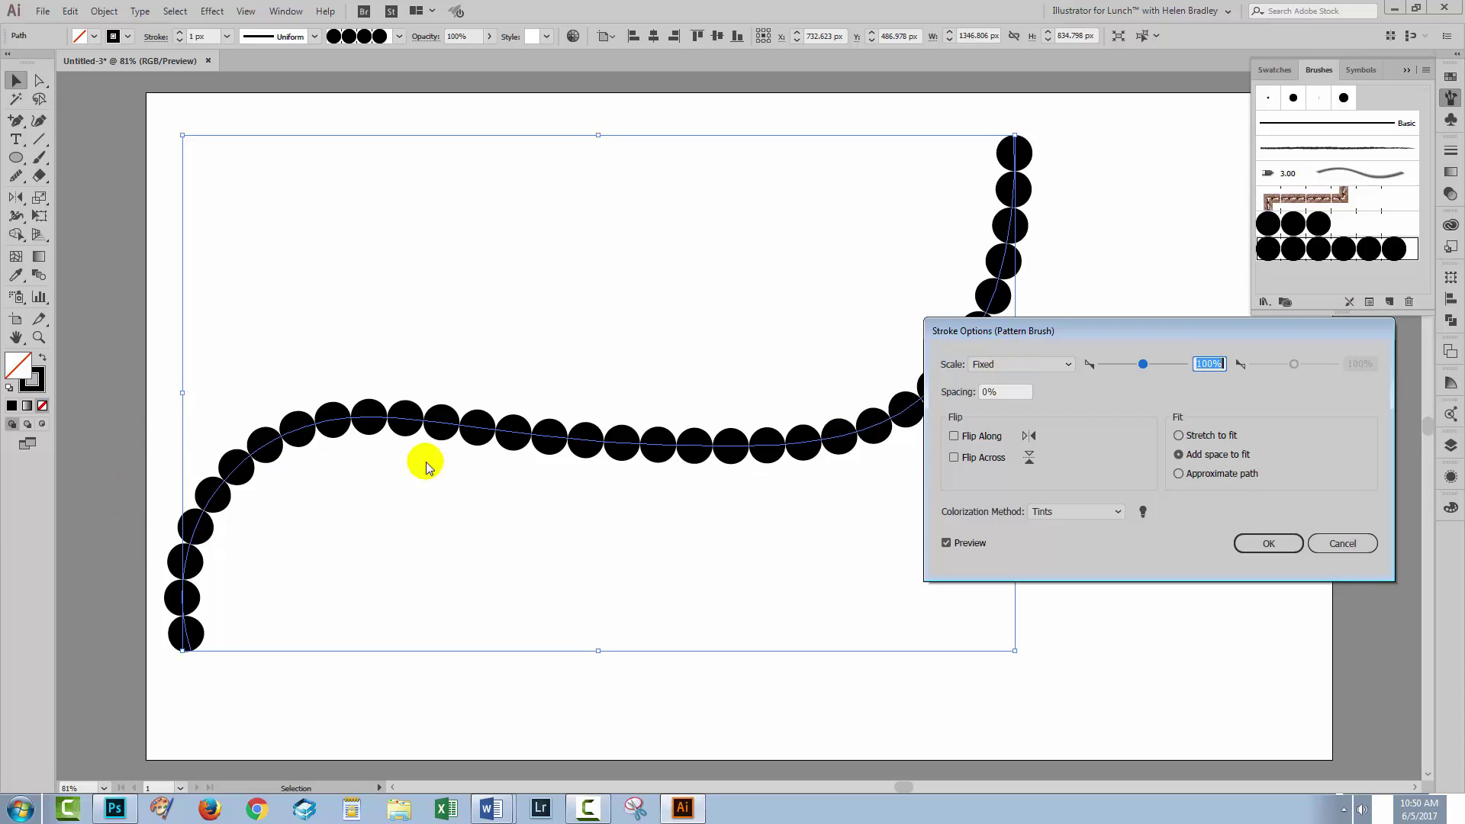
pyautogui.doubleClick(1015, 405)
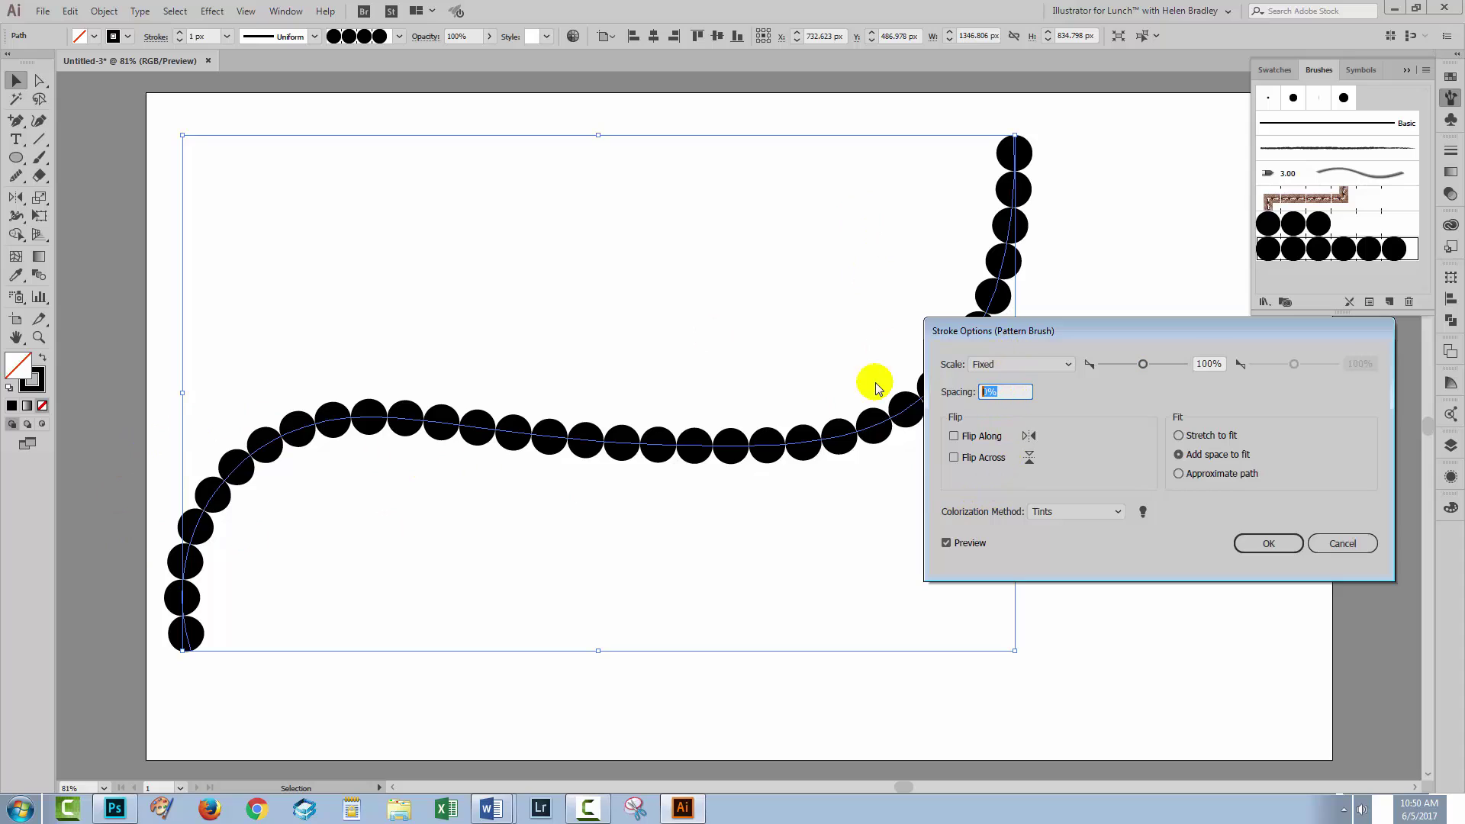
pyautogui.write('50')
pyautogui.press('Tab')
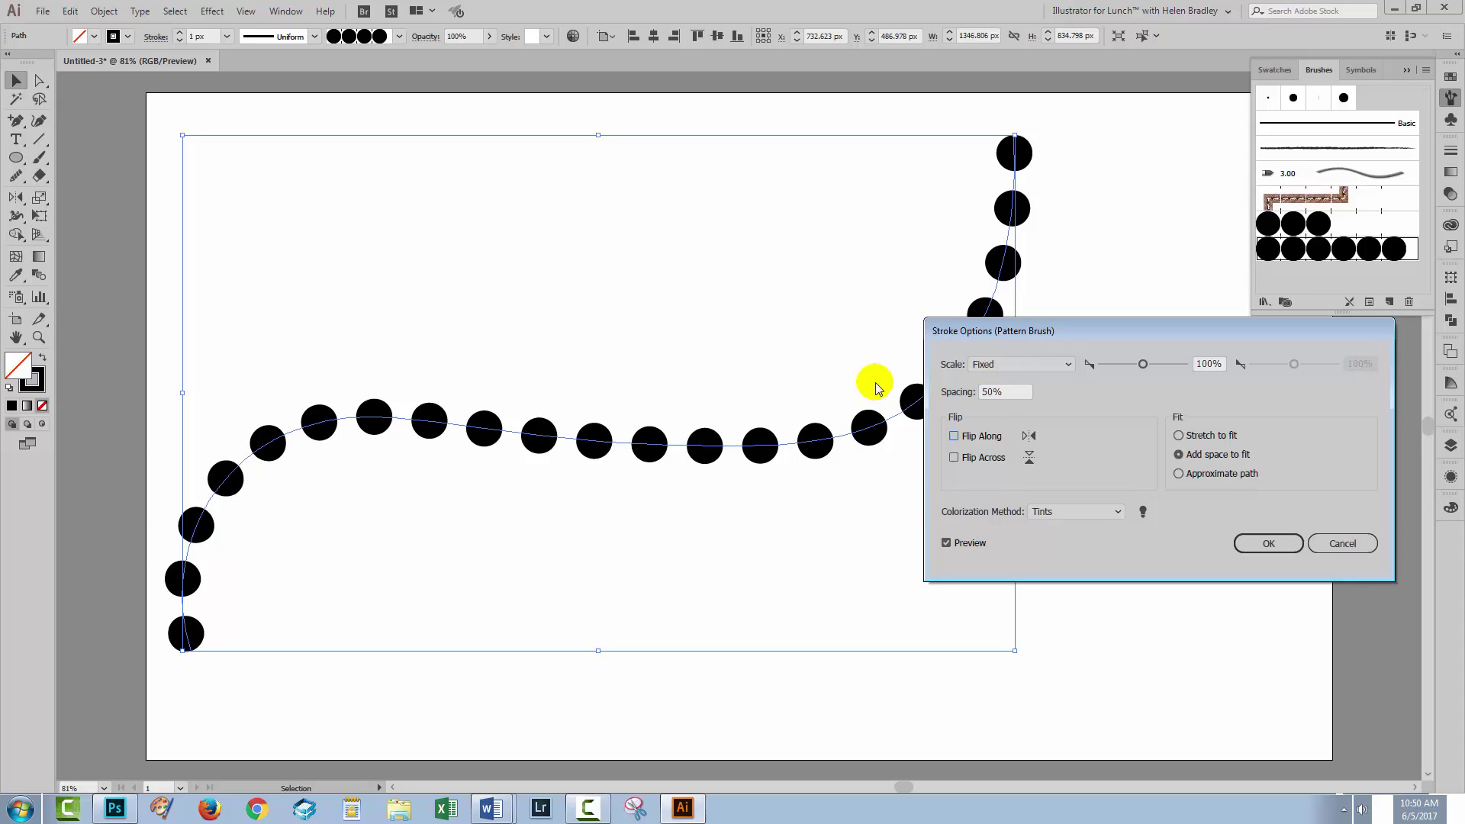
pyautogui.click(1012, 391)
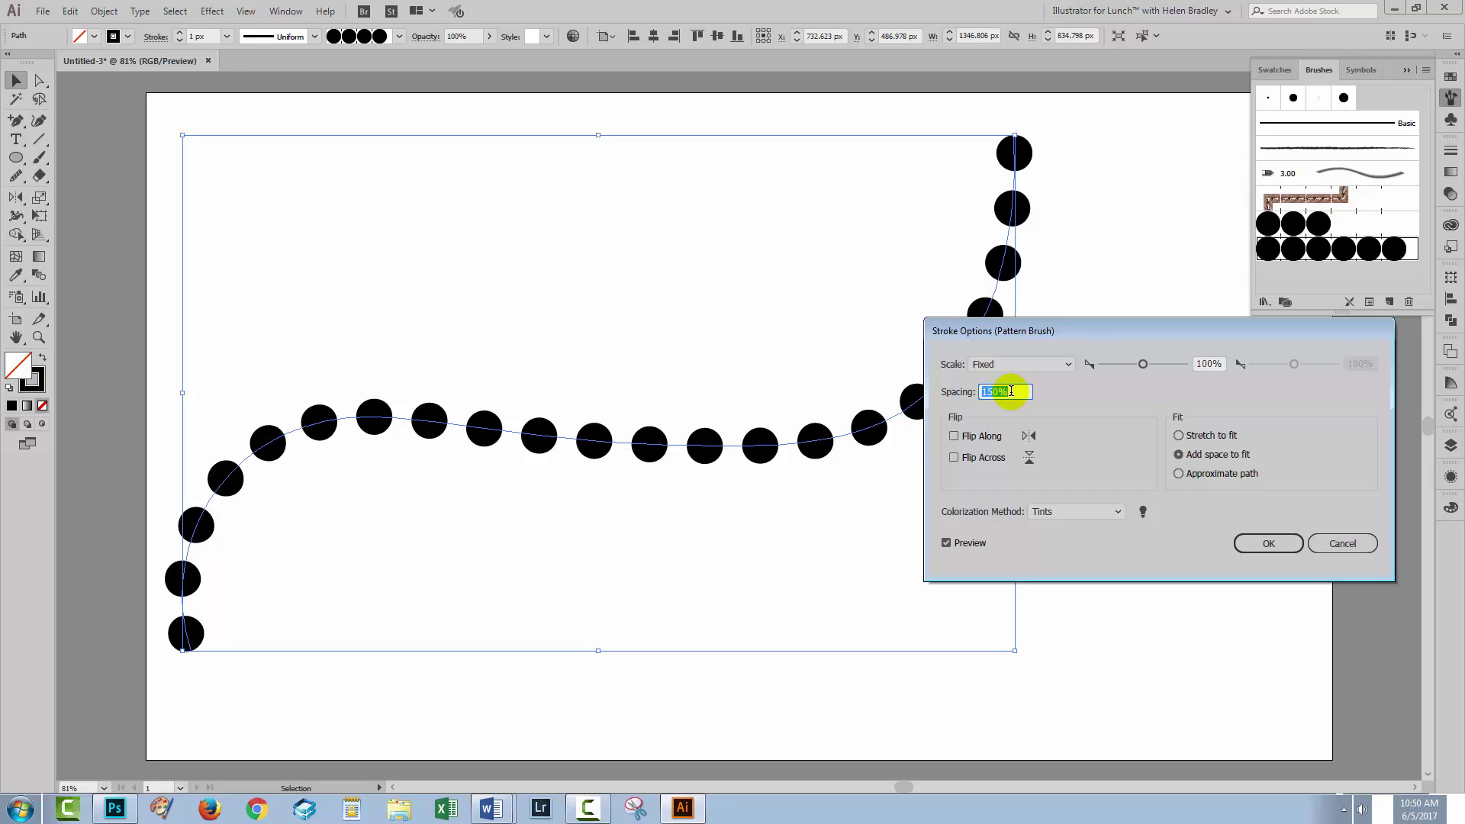
pyautogui.press('Tab')
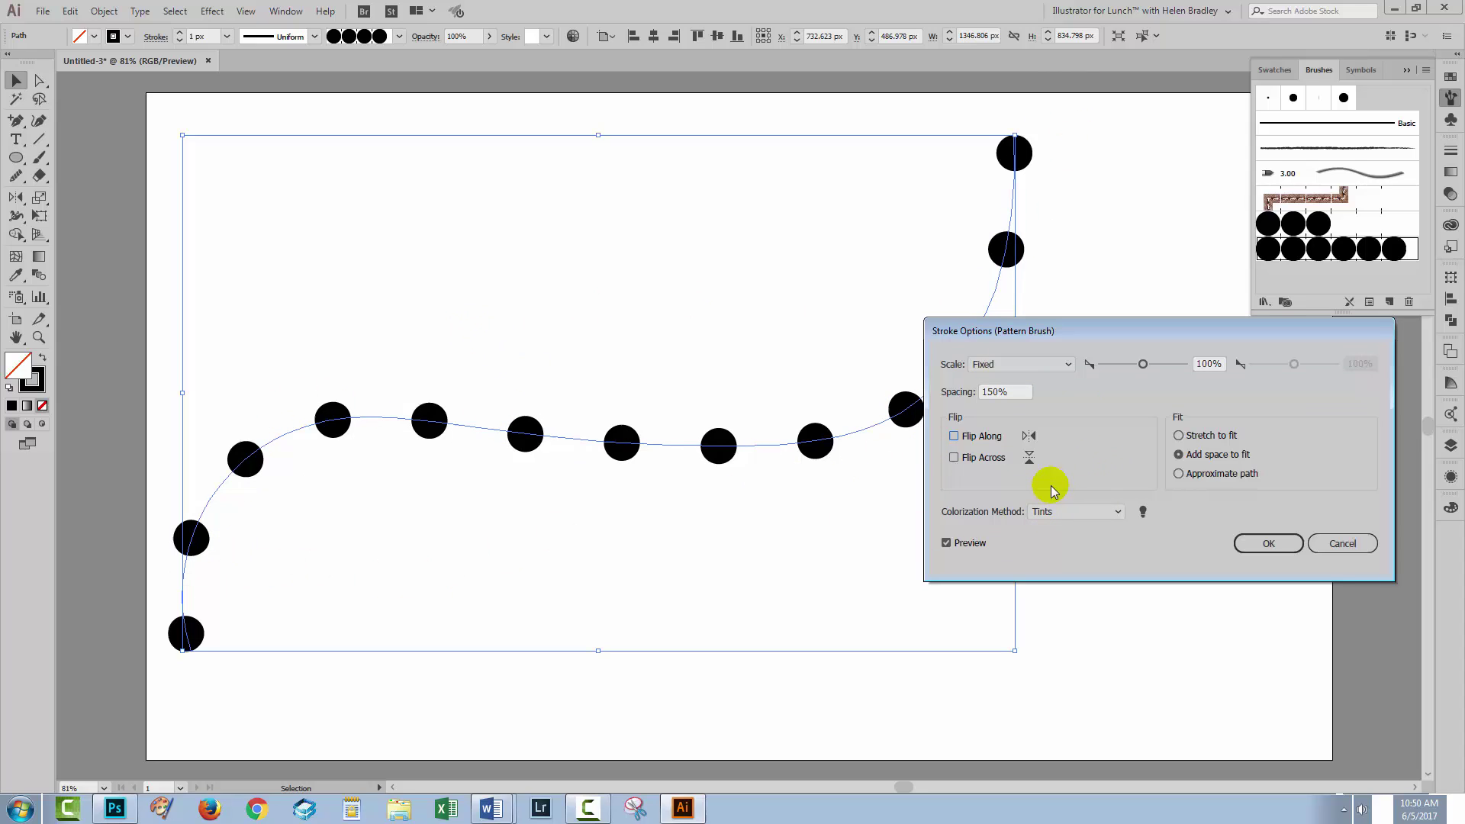
pyautogui.click(1269, 543)
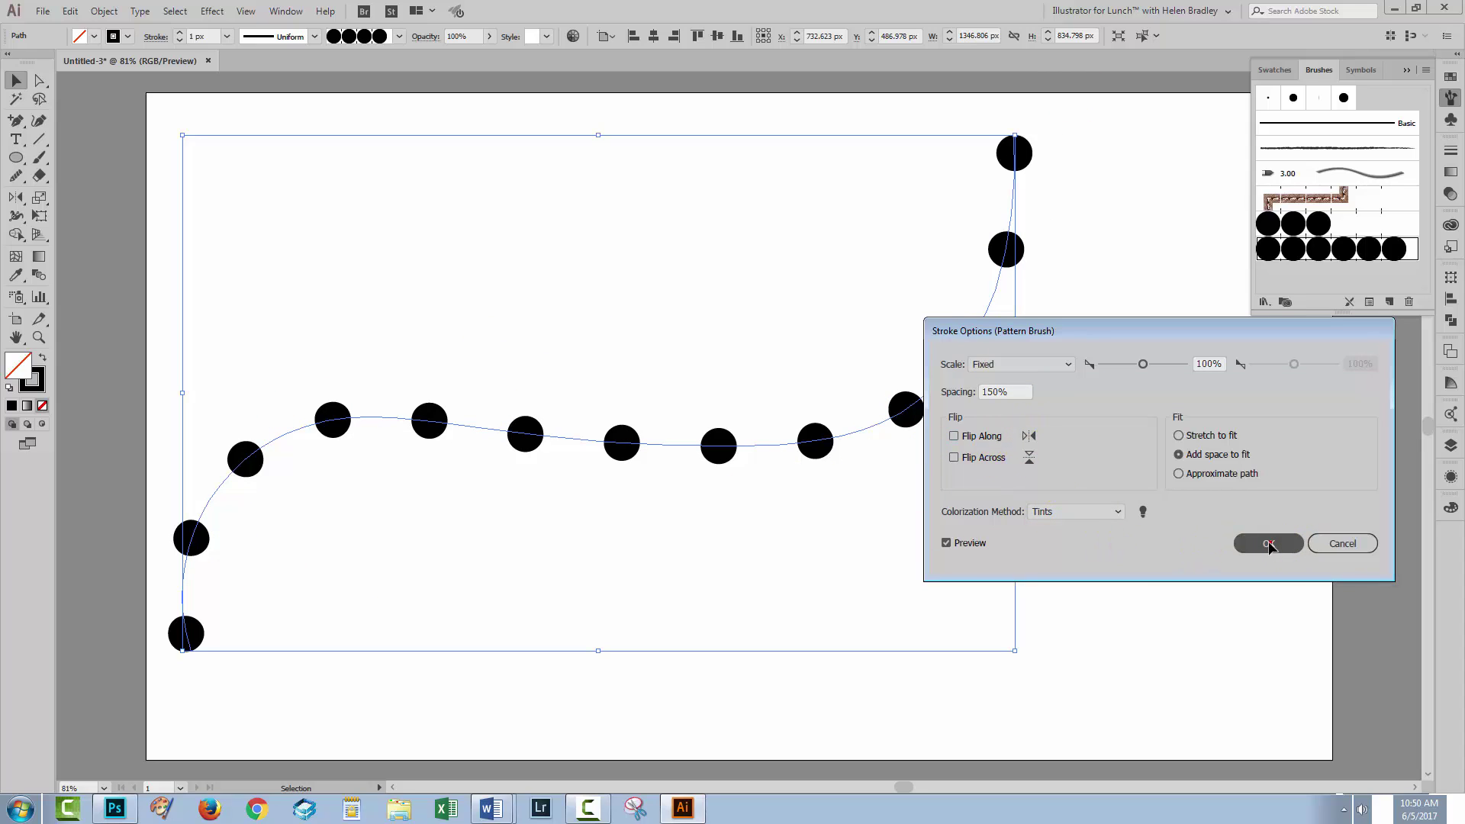
pyautogui.click(1053, 549)
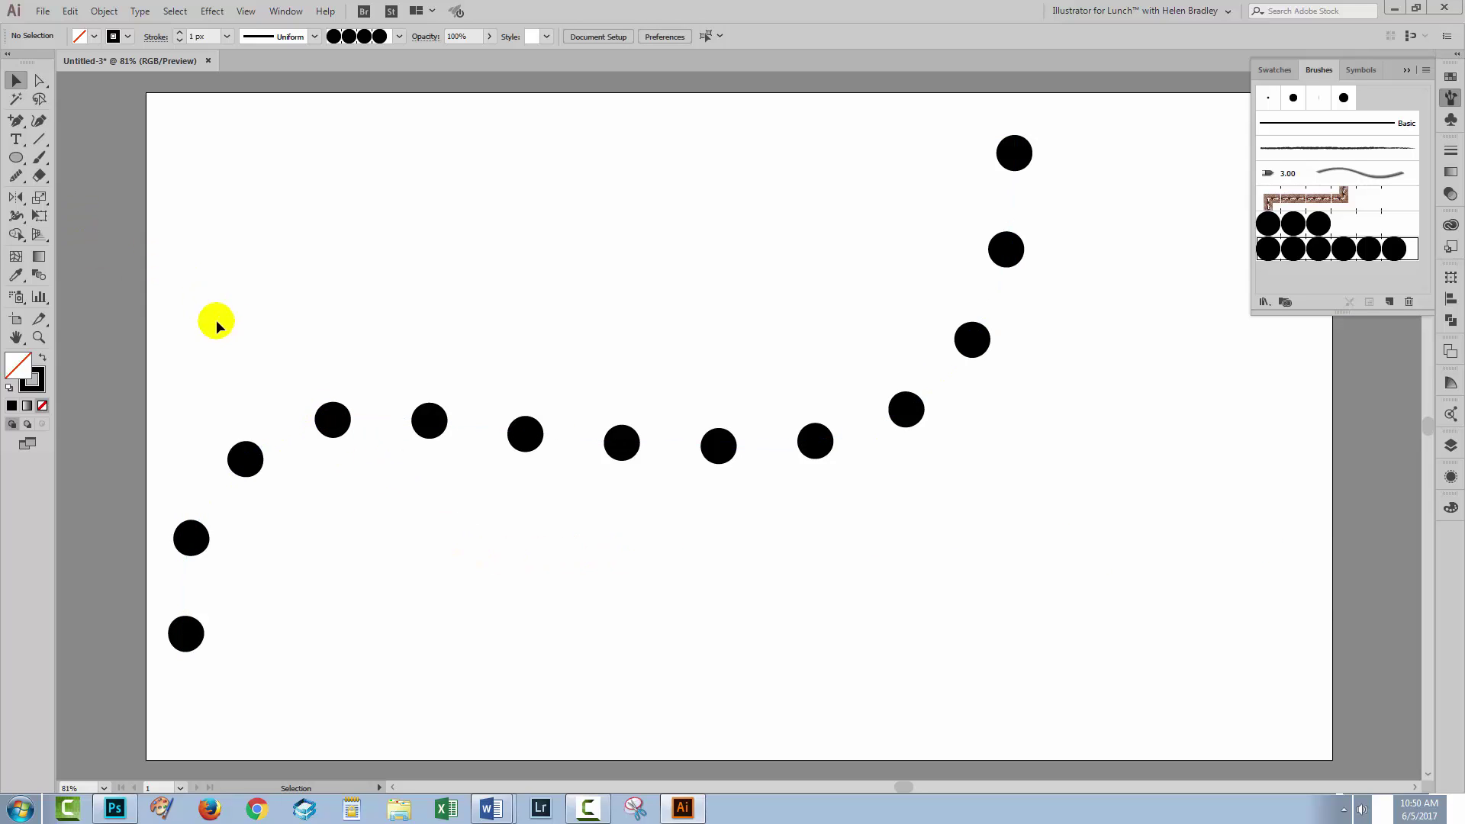
# Paint a second wavy stroke, reset it to a 3 px default stroke, and reapply the six-circle brush
pyautogui.click(38, 157)
pyautogui.moveTo(445, 630)
pyautogui.mouseDown()
pyautogui.moveTo(503, 619)
pyautogui.moveTo(612, 656)
pyautogui.moveTo(715, 642)
pyautogui.moveTo(817, 497)
pyautogui.mouseUp()
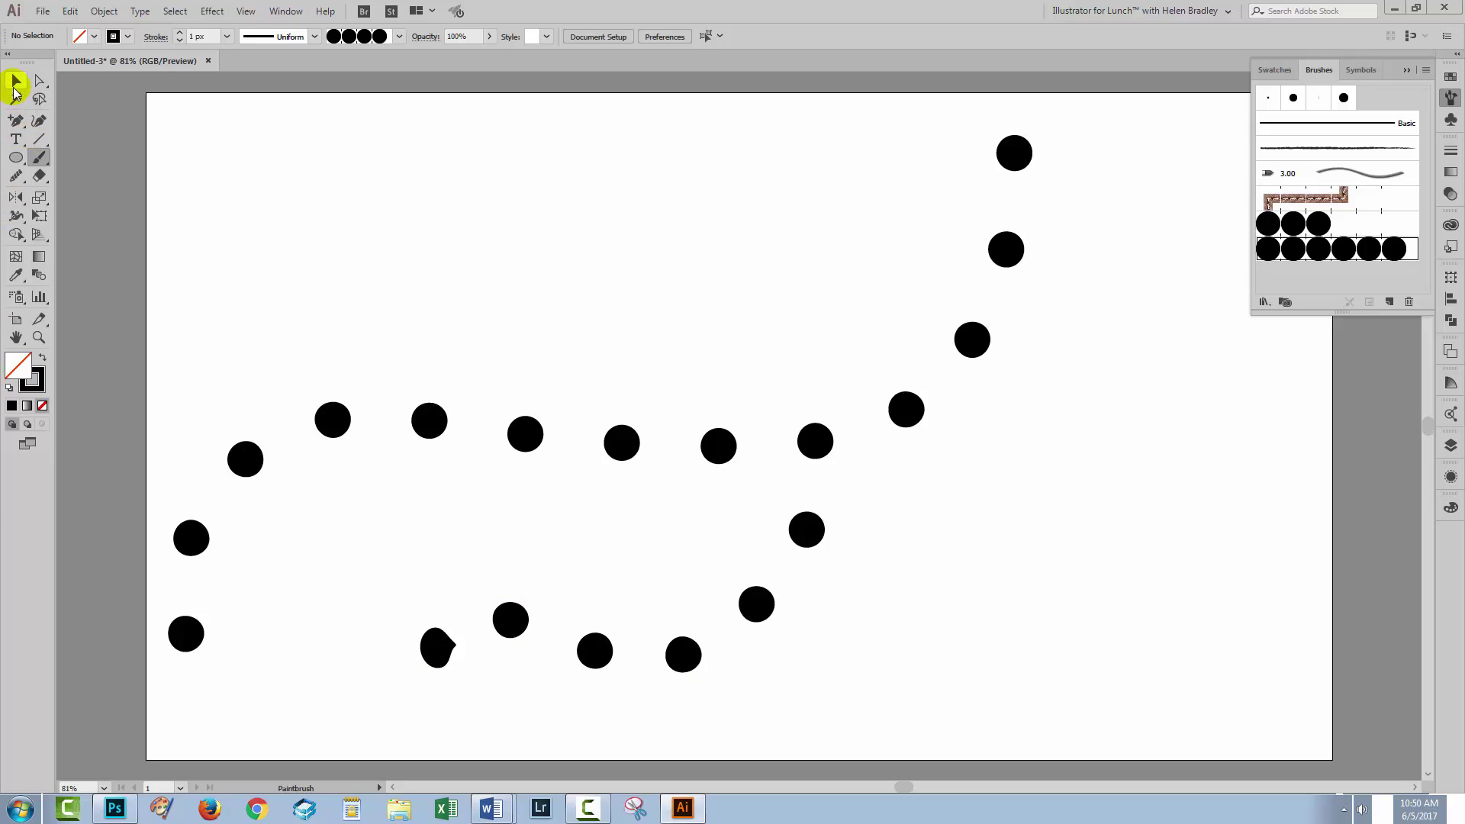
pyautogui.click(16, 86)
pyautogui.moveTo(435, 557)
pyautogui.mouseDown()
pyautogui.moveTo(638, 703)
pyautogui.moveTo(674, 694)
pyautogui.mouseUp()
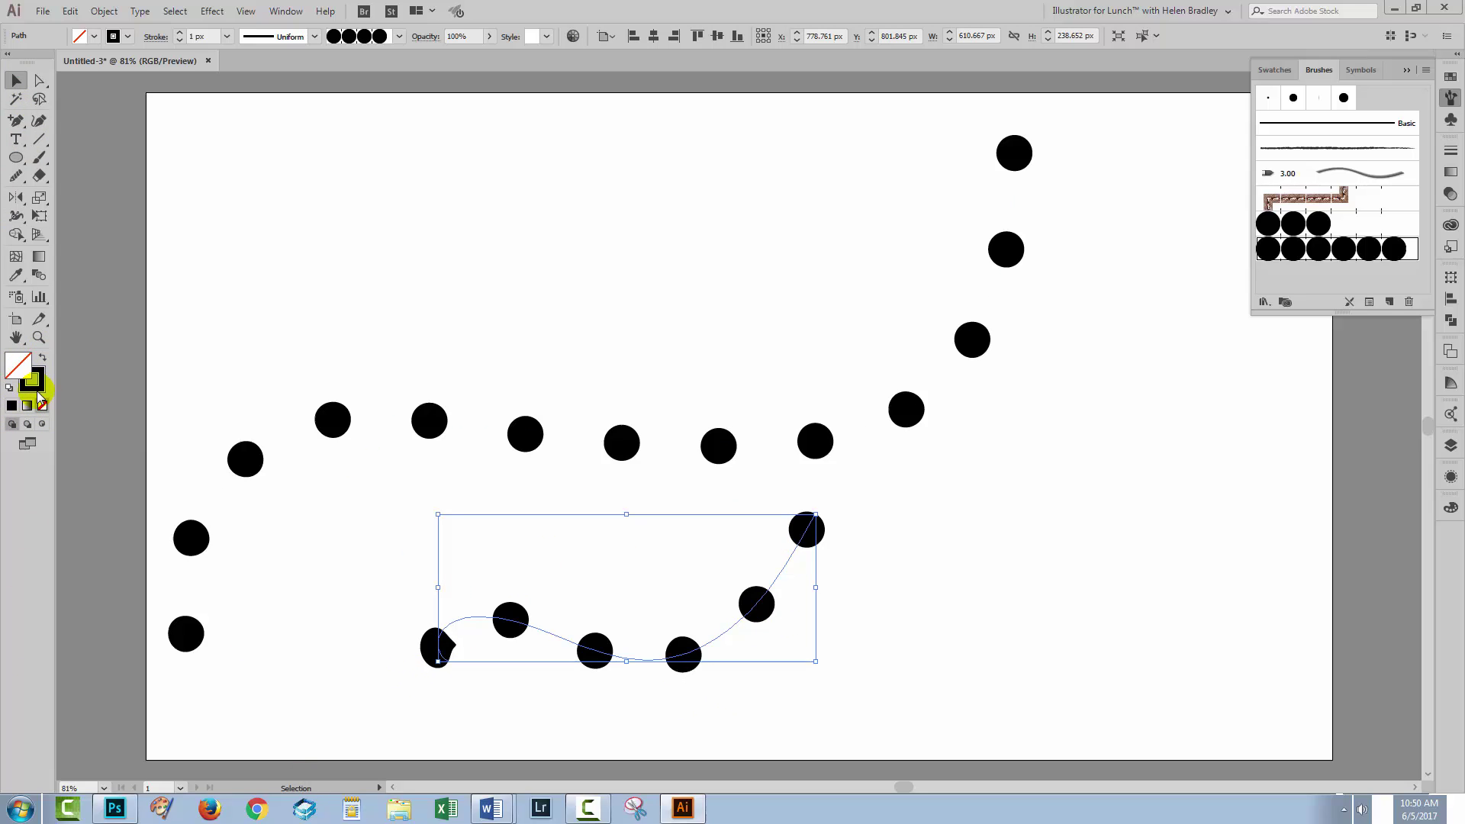
pyautogui.press('d')
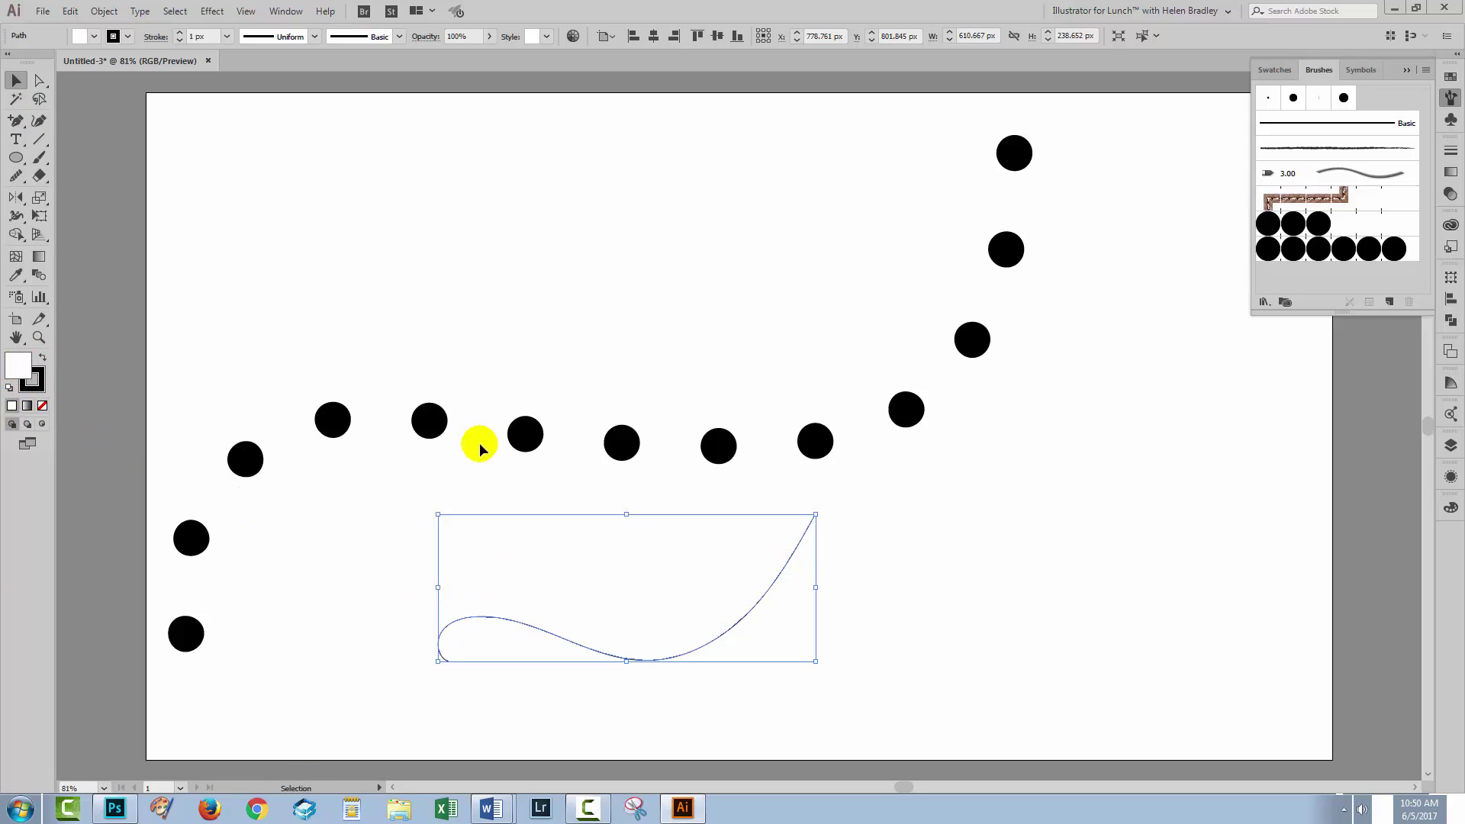
pyautogui.click(179, 33)
pyautogui.click(179, 33)
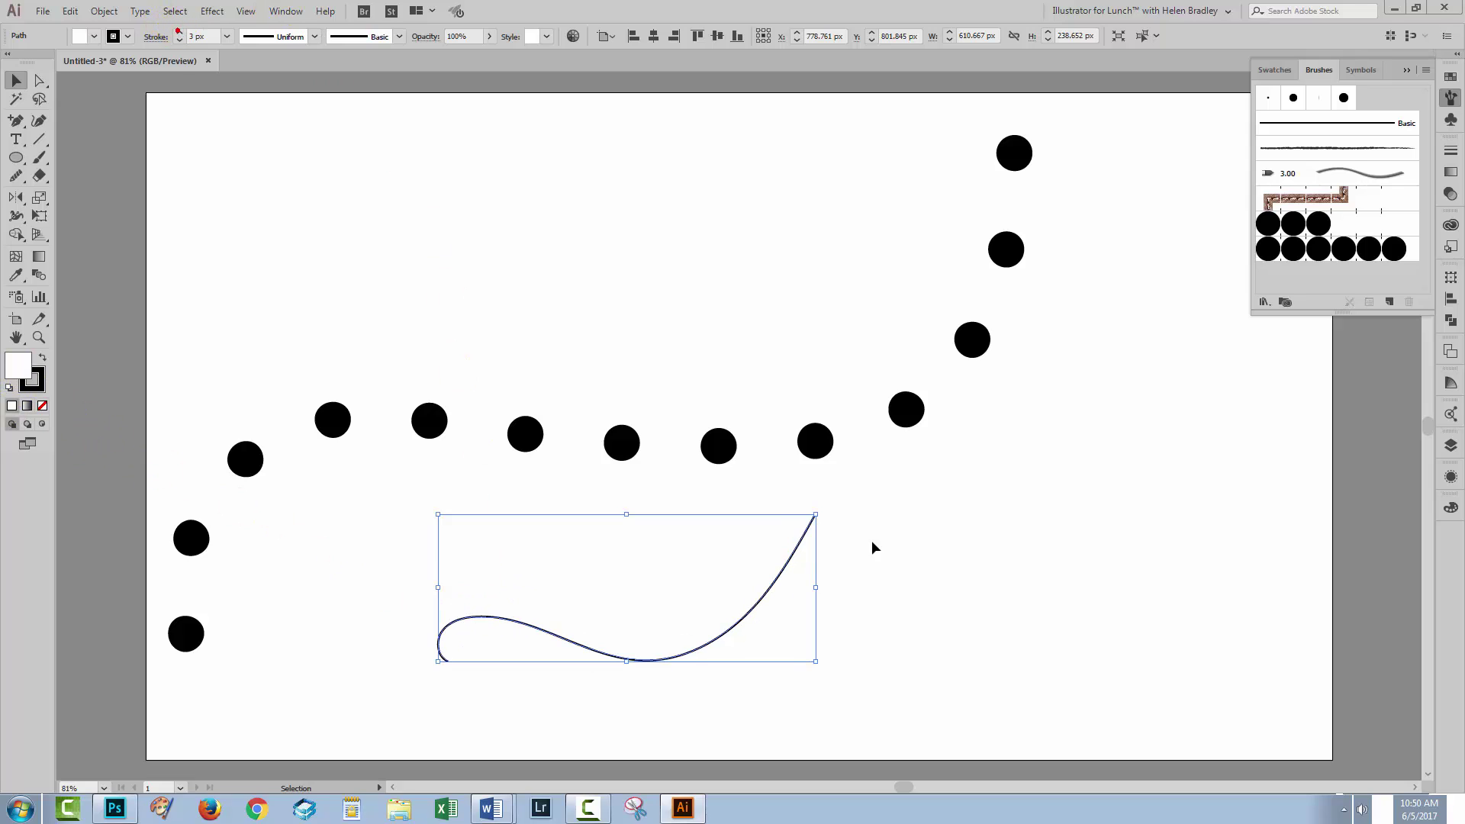
pyautogui.click(832, 667)
pyautogui.click(445, 663)
pyautogui.click(1310, 252)
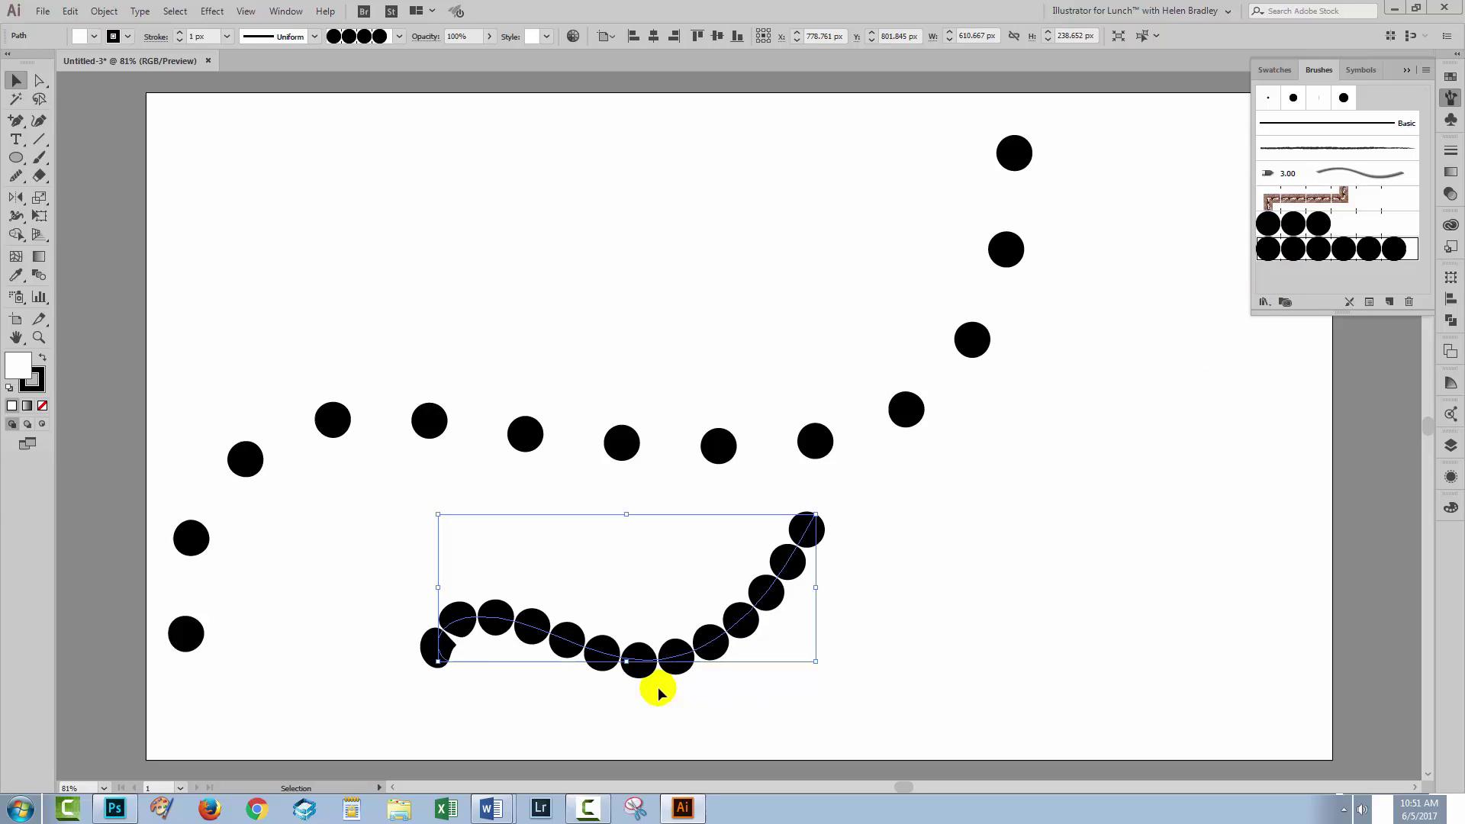
pyautogui.click(430, 658)
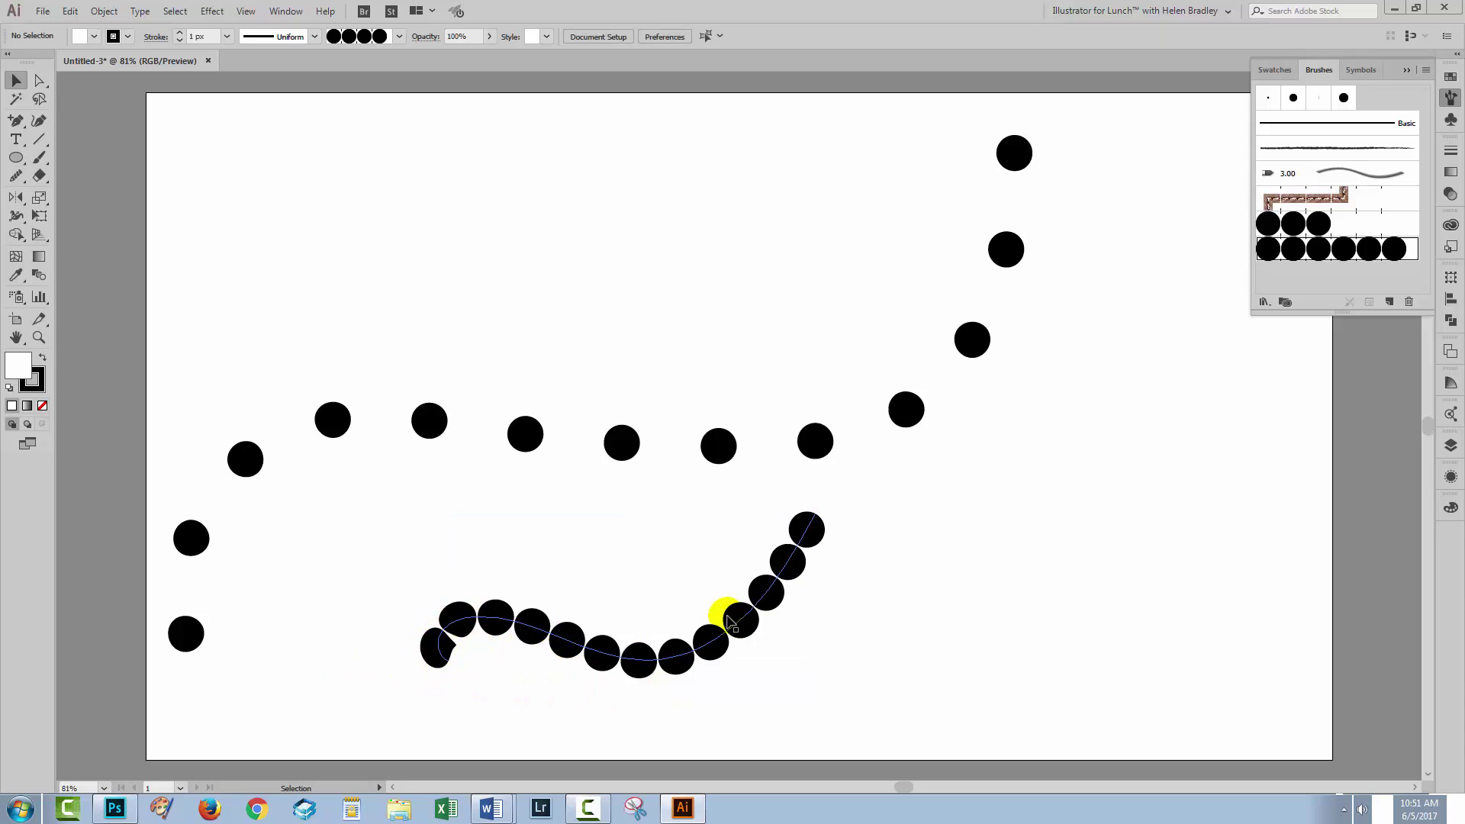
# Select and delete both dotted circle paths, leaving the artboard blank
pyautogui.moveTo(625, 594); pyautogui.dragTo(625, 593)
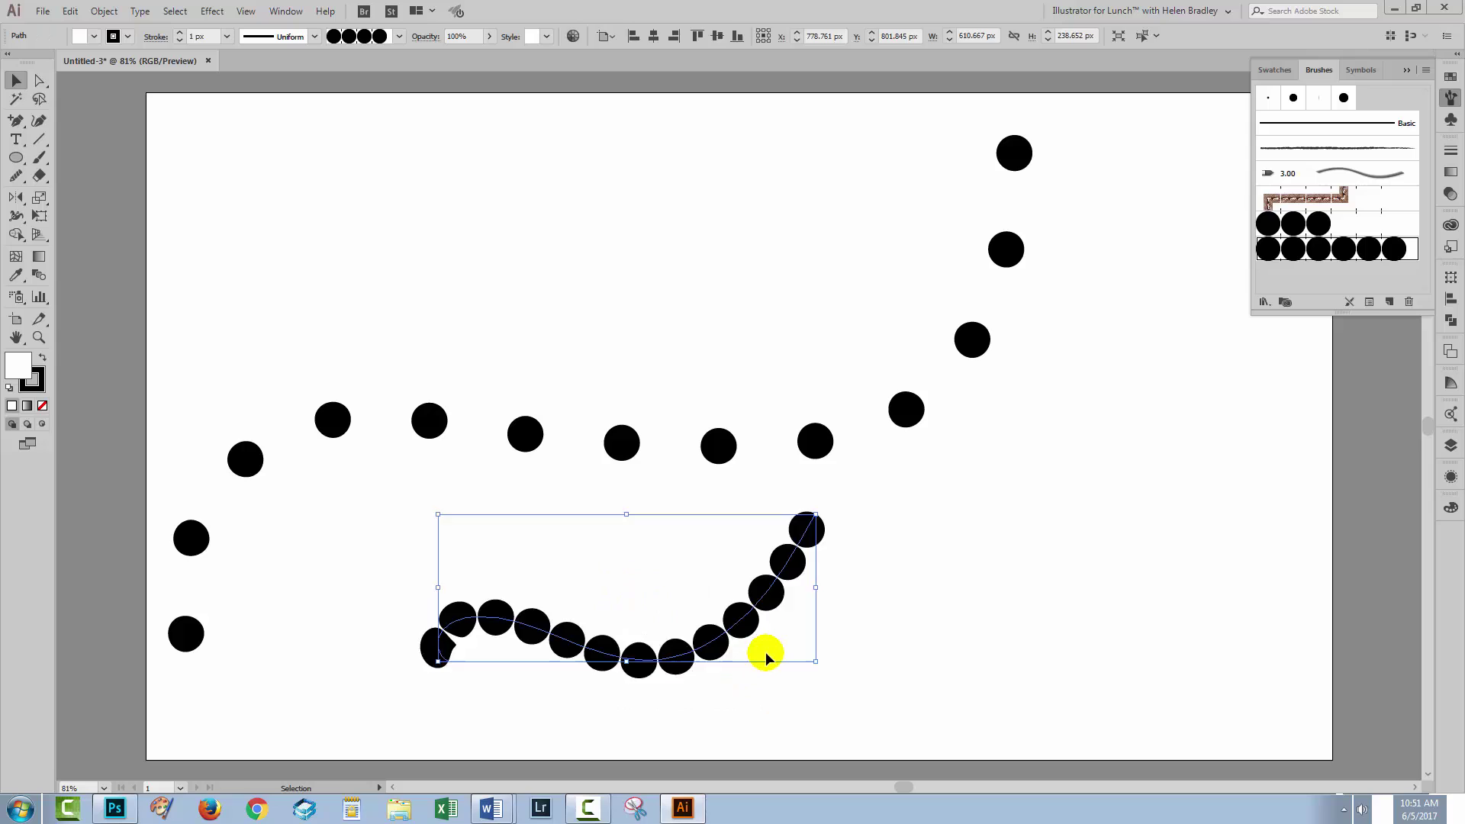
pyautogui.press('Delete')
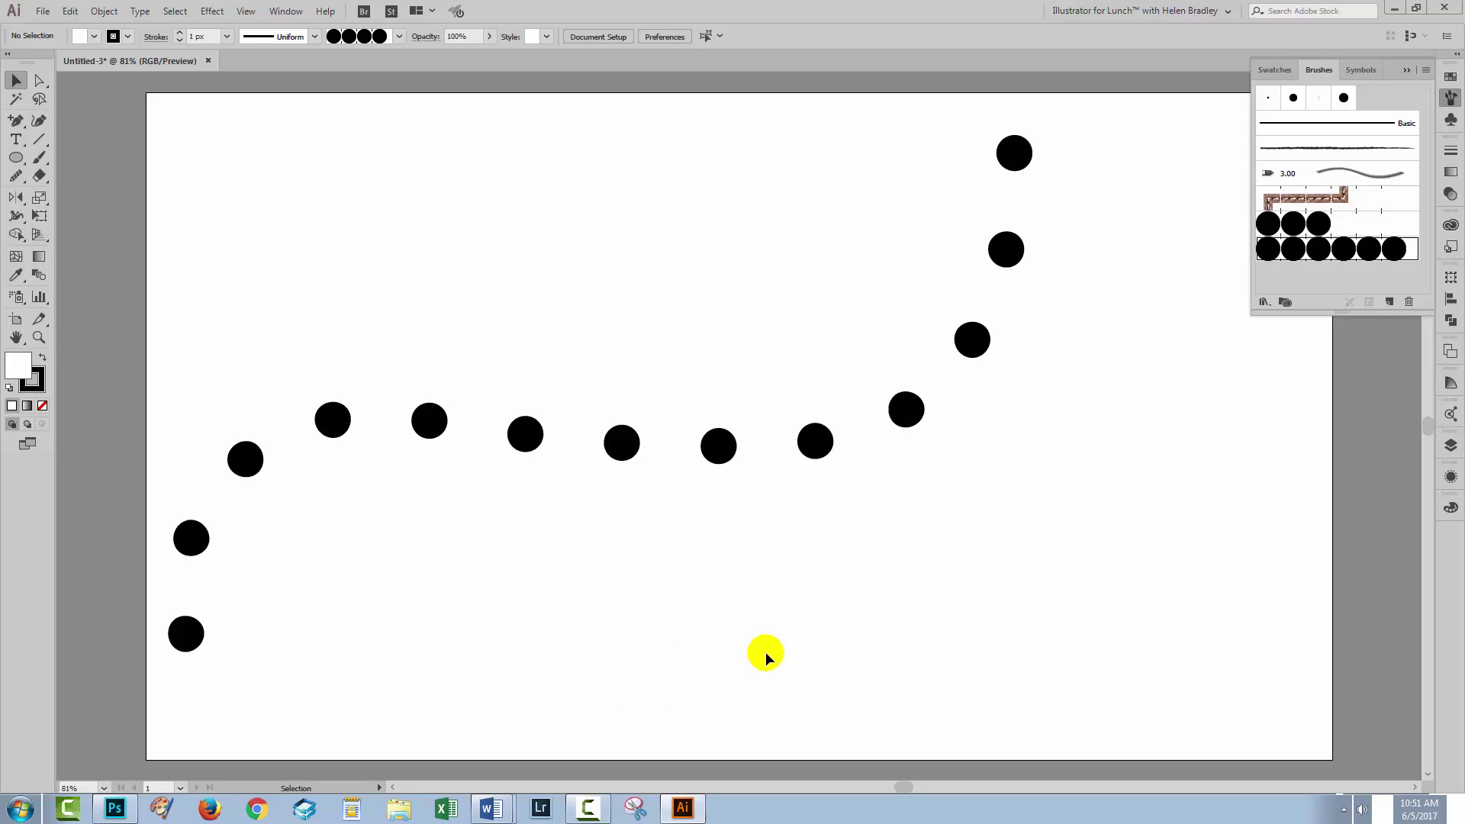
pyautogui.moveTo(761, 644); pyautogui.dragTo(567, 342)
pyautogui.press('Delete')
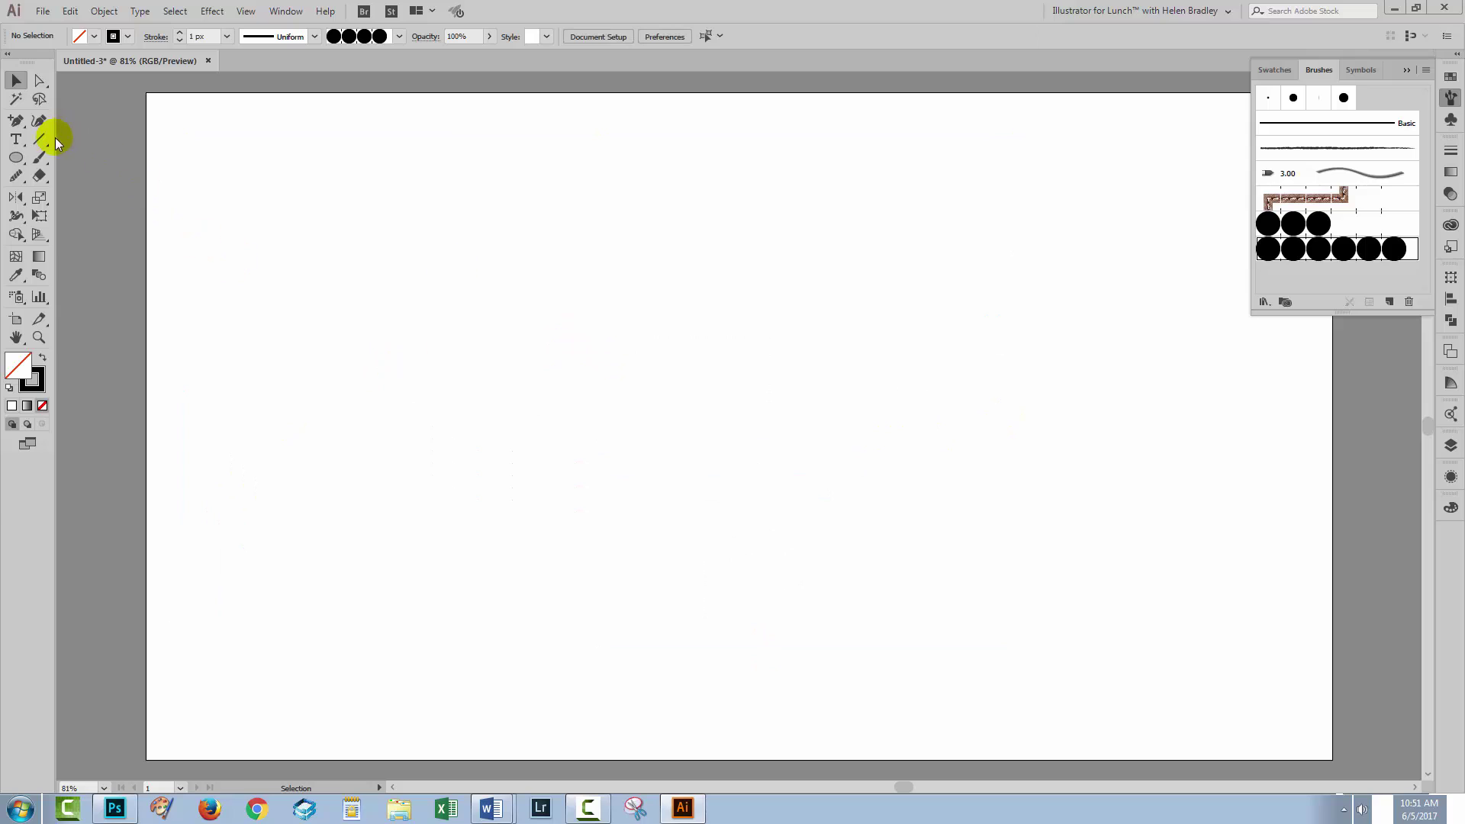
# Create a 75 px line at 0° with the Line Segment tool and select it
pyautogui.click(288, 285)
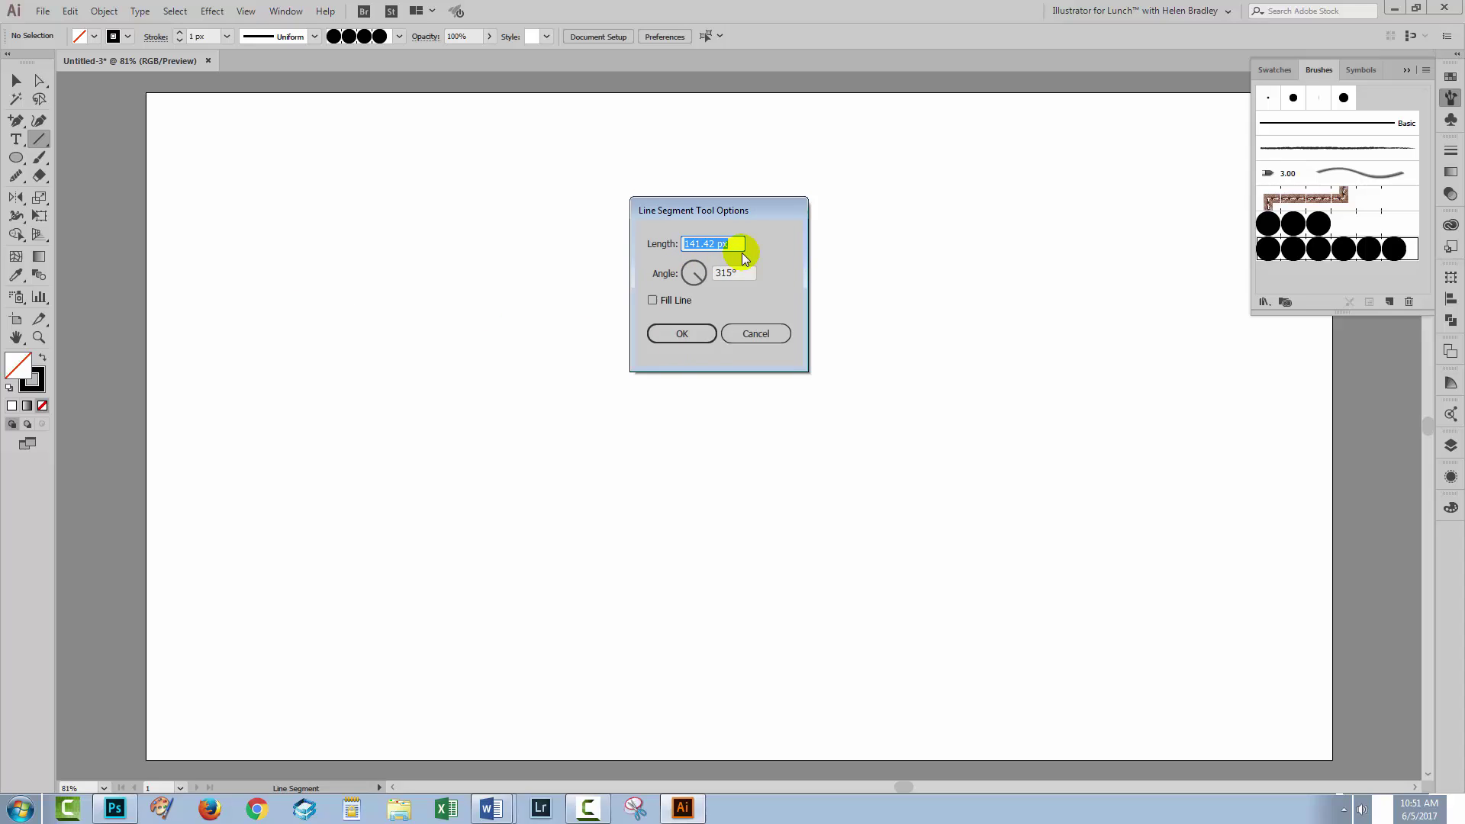
pyautogui.write('75')
pyautogui.press('Tab')
pyautogui.write('0')
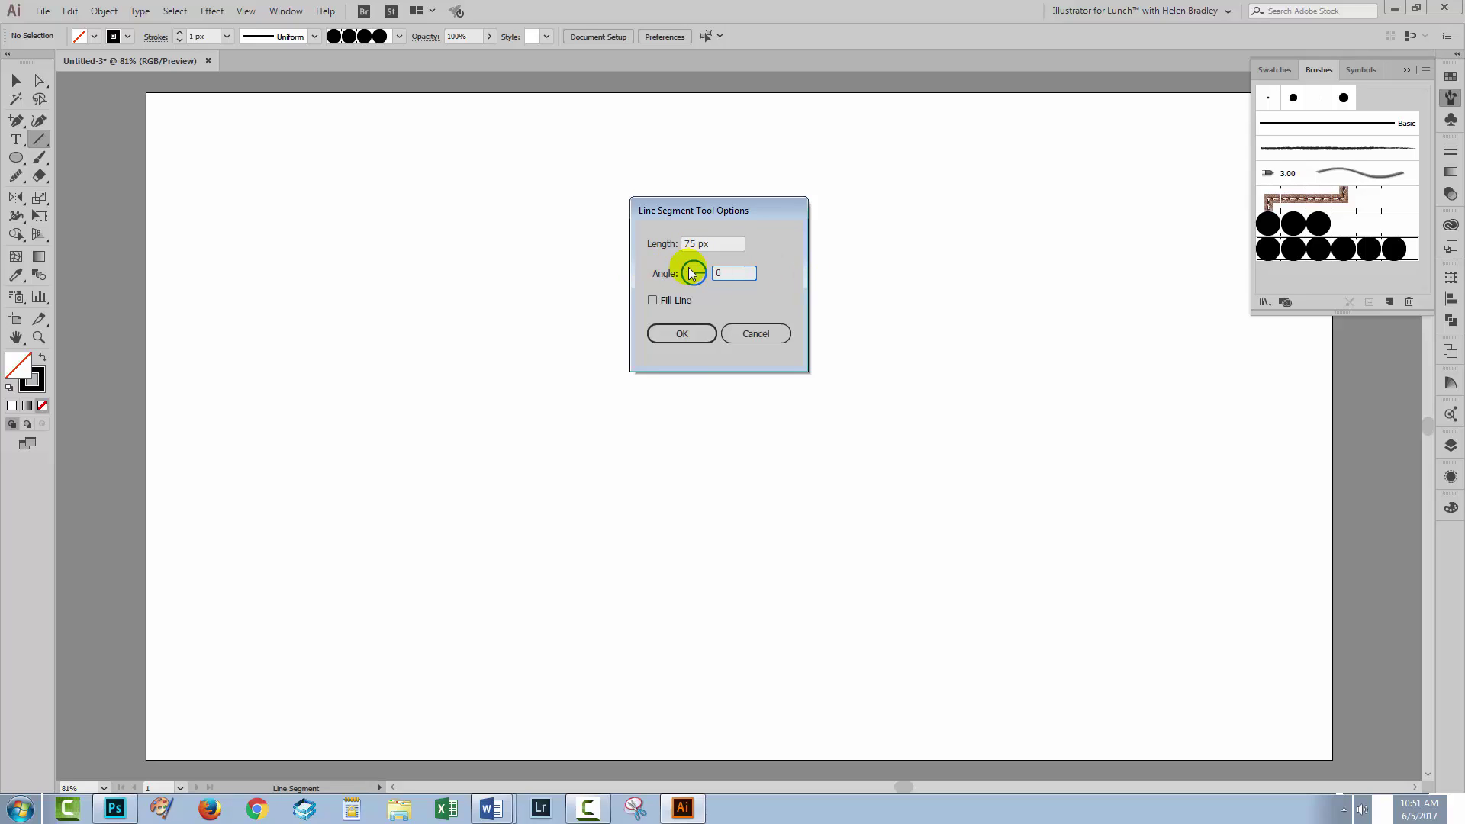
pyautogui.click(683, 333)
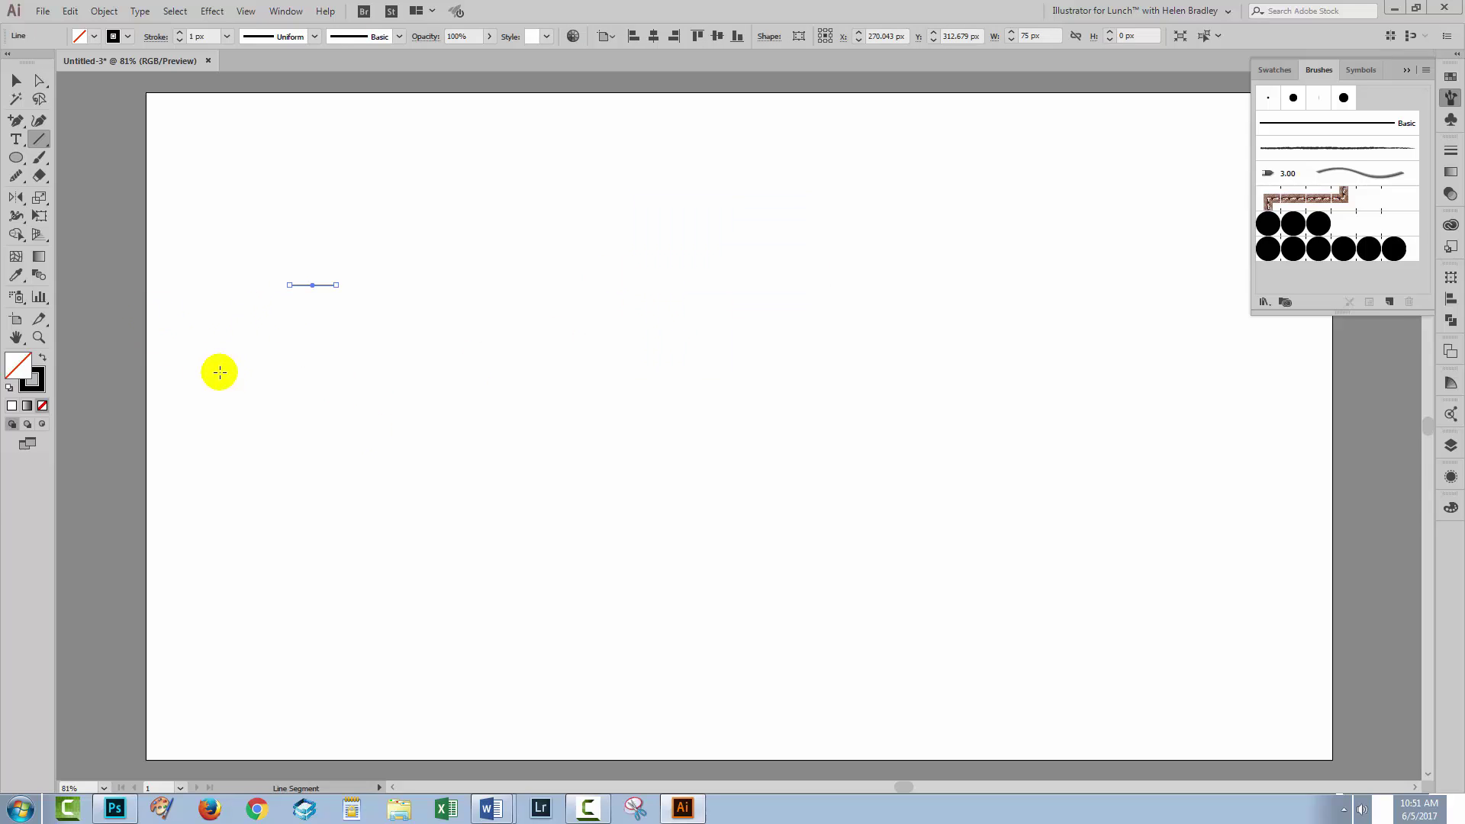
pyautogui.press('v')
pyautogui.click(353, 342)
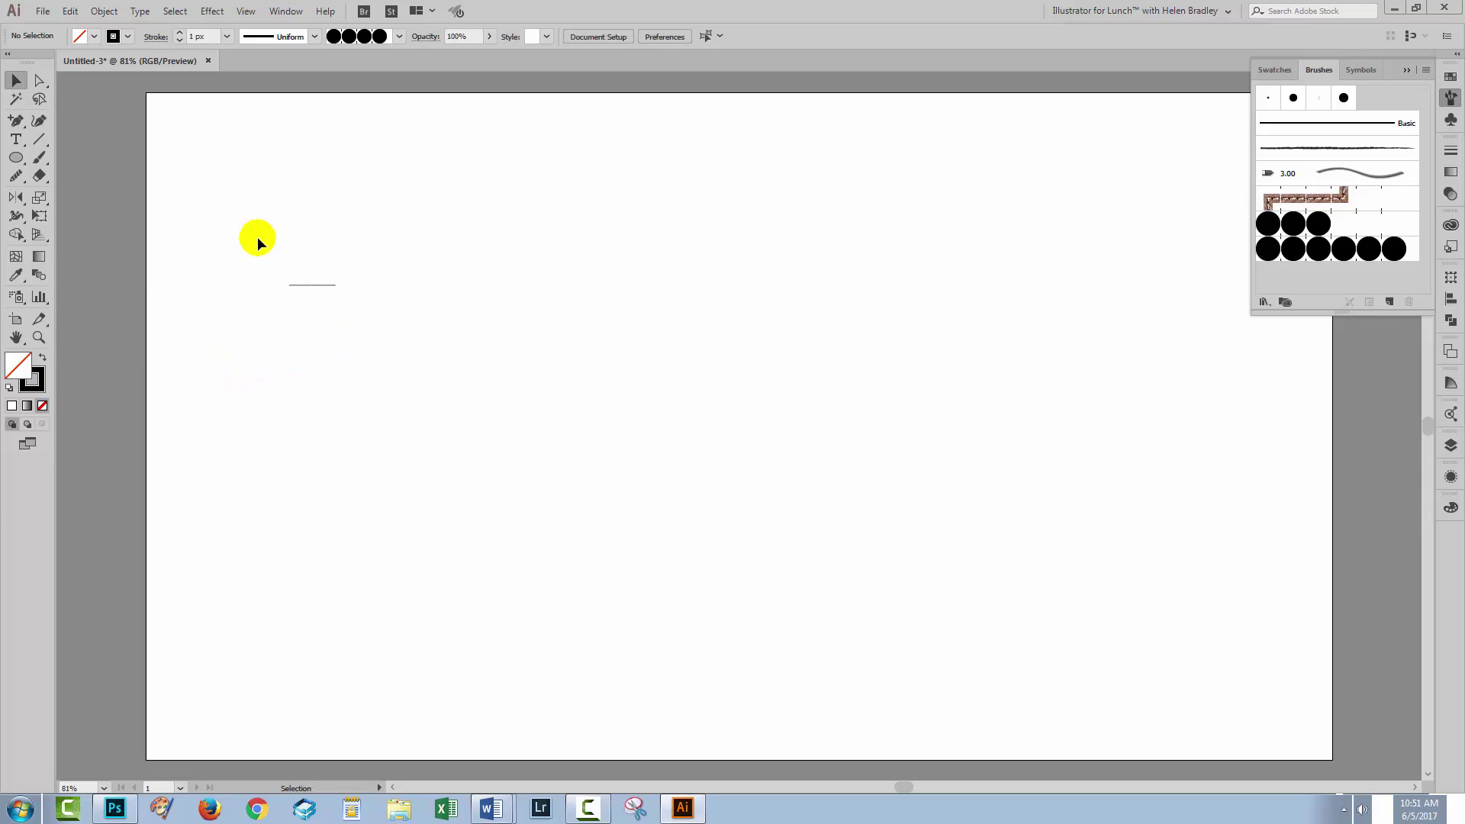
pyautogui.moveTo(258, 239); pyautogui.dragTo(328, 292)
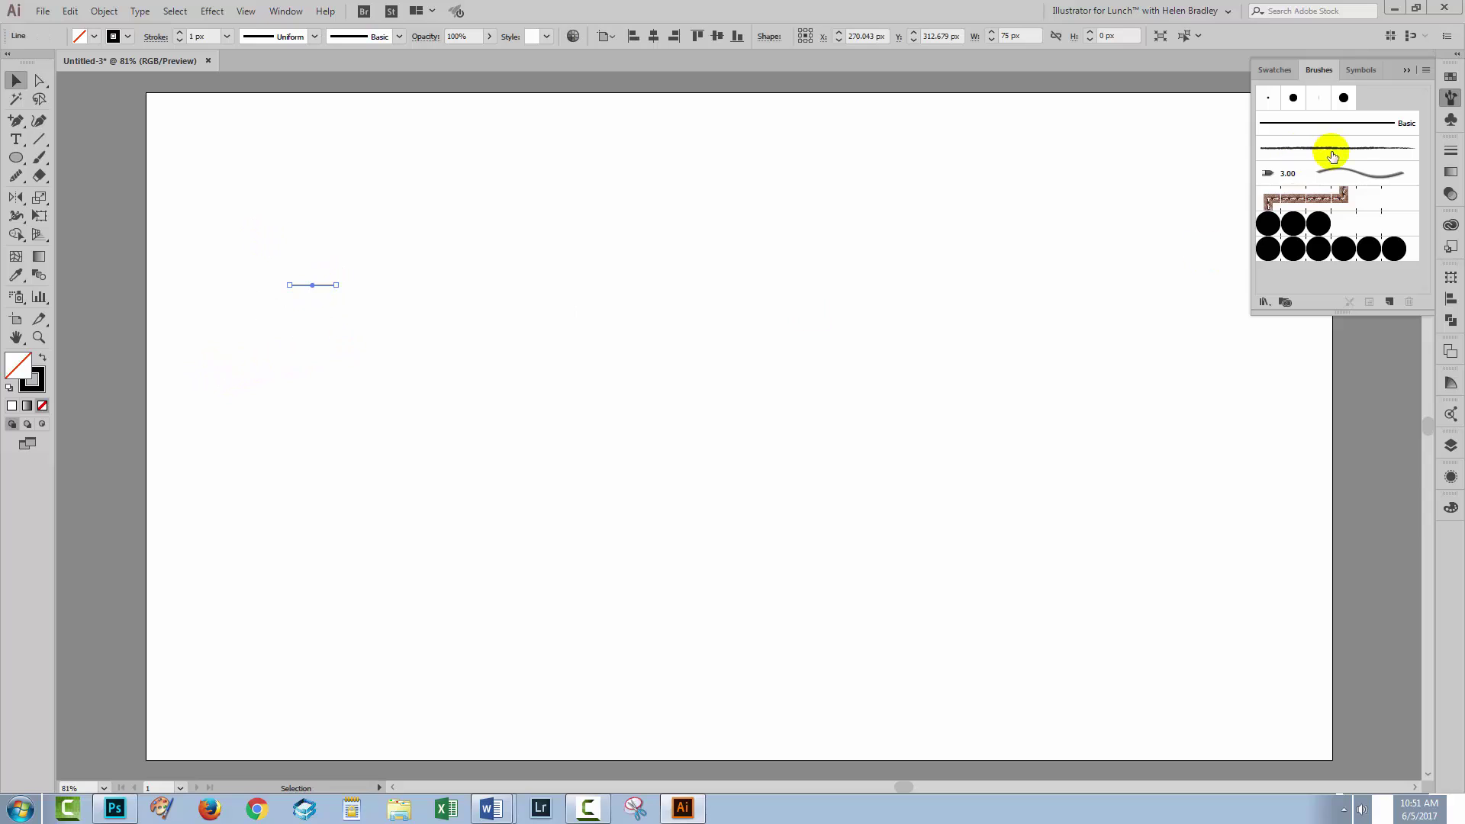
# Make Pattern Brush 3 from the line with Tints colorization and Add space to fit
pyautogui.click(1426, 69)
pyautogui.click(1322, 75)
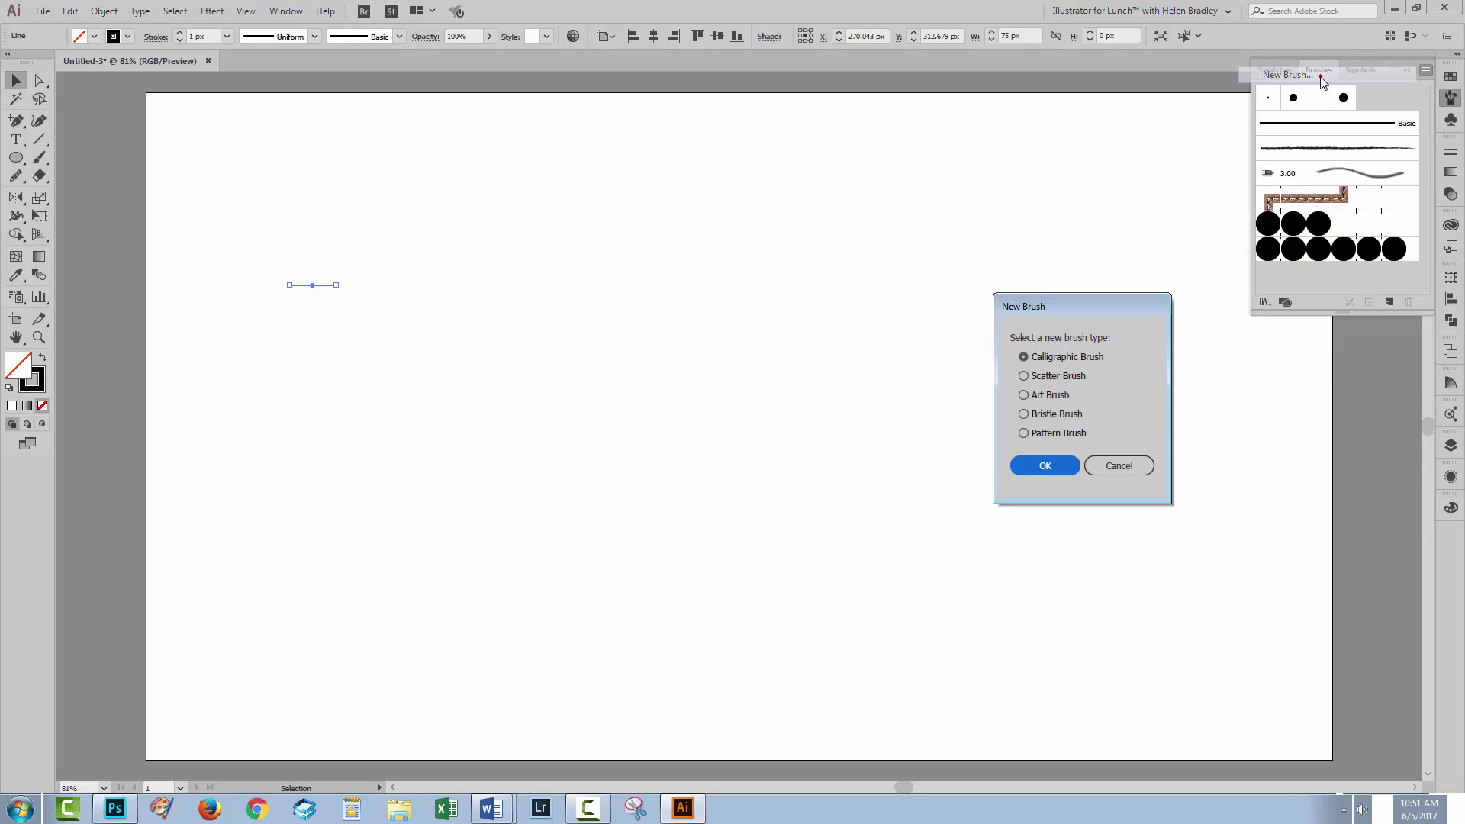
pyautogui.click(1044, 466)
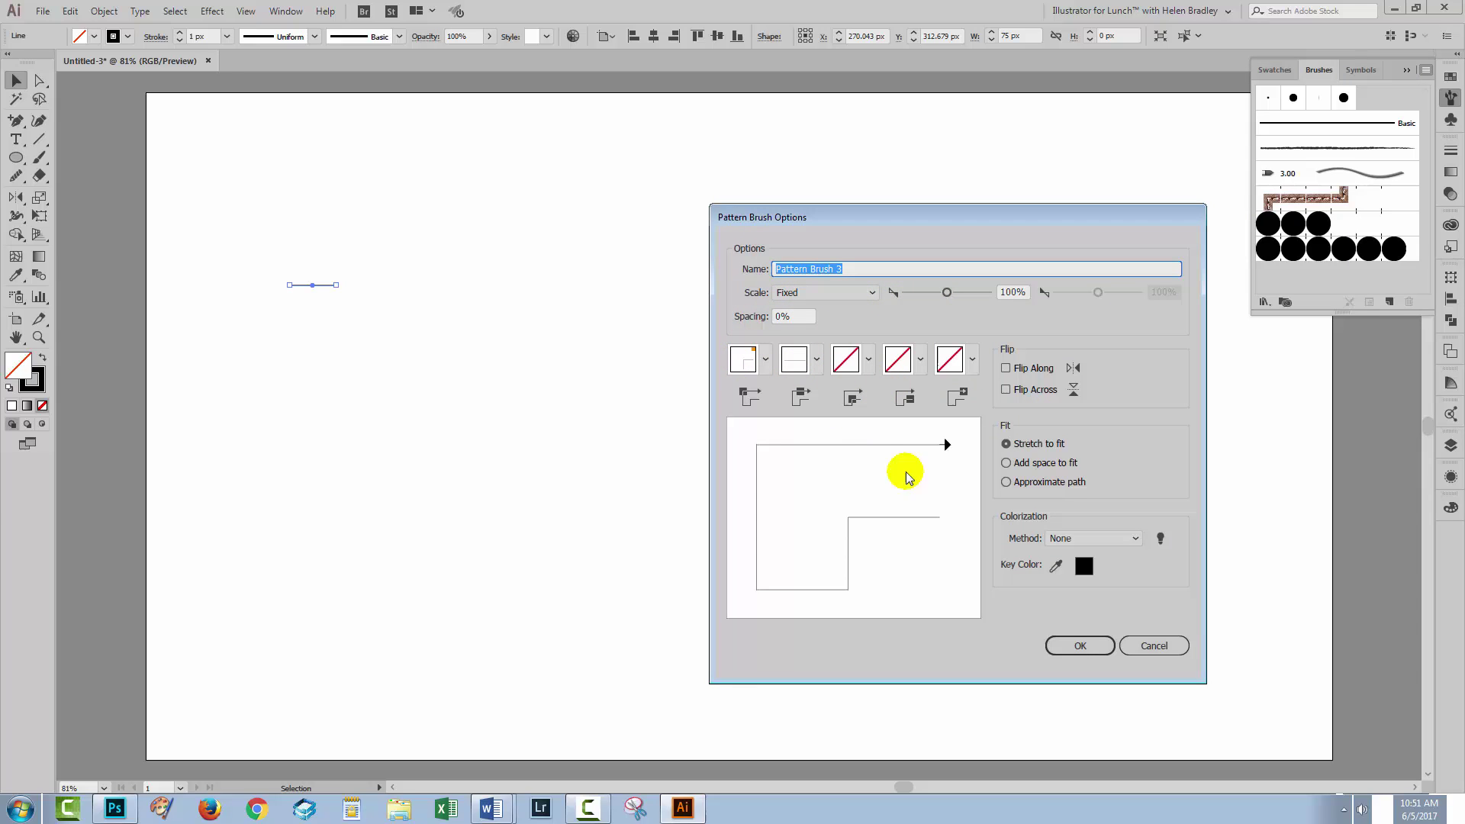
pyautogui.click(1066, 539)
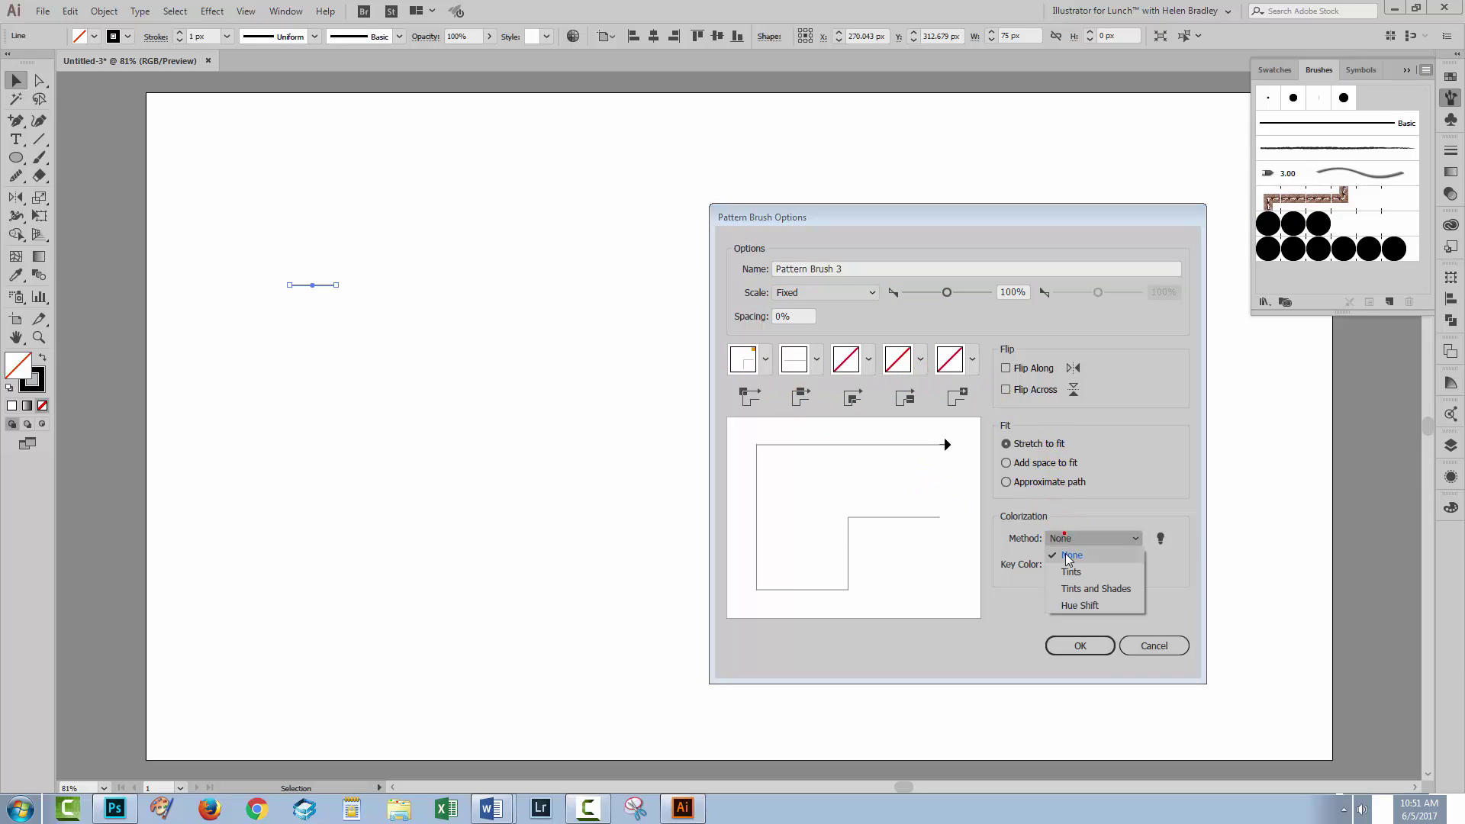
pyautogui.click(1068, 569)
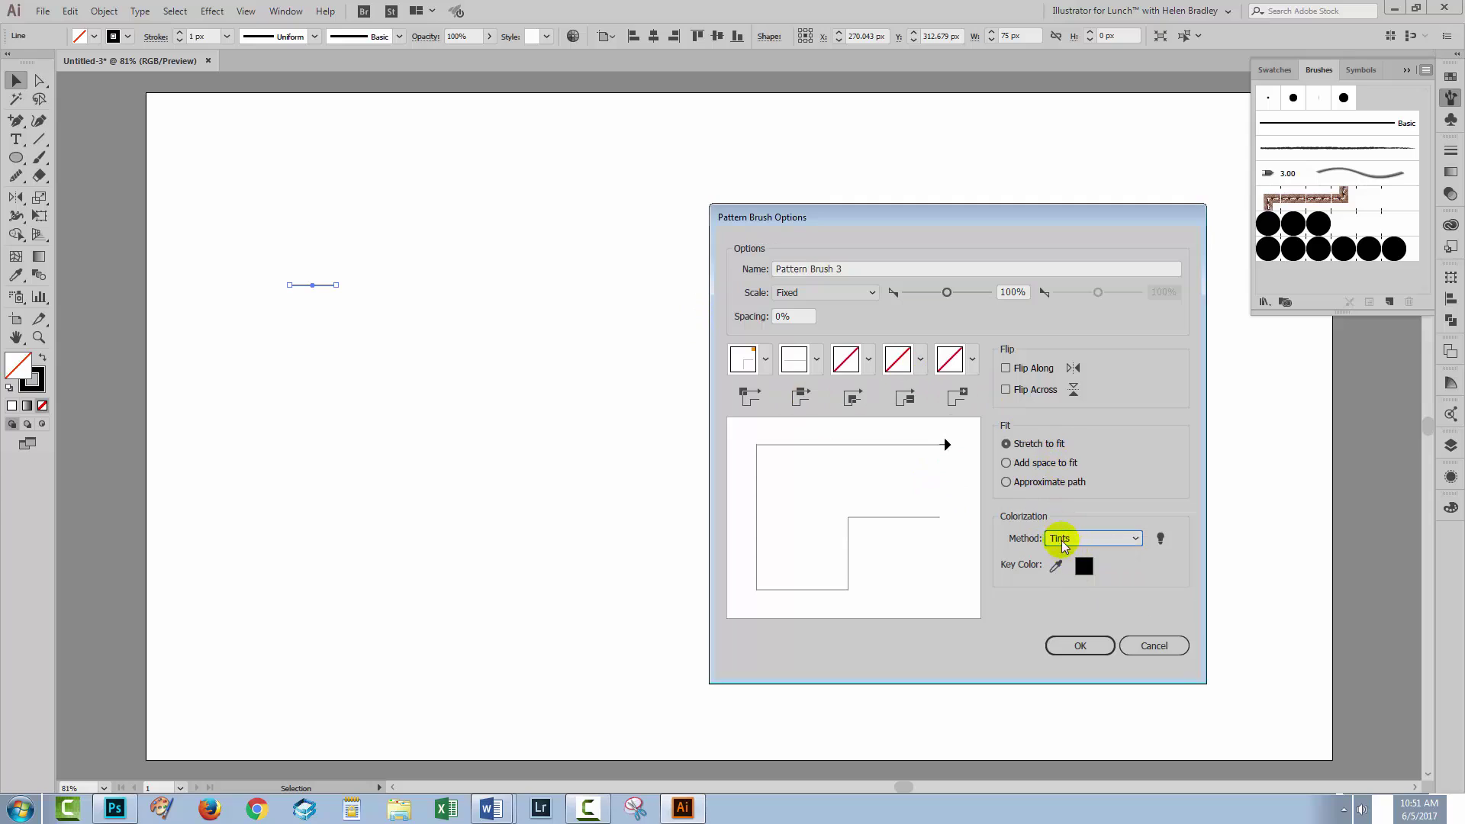
pyautogui.click(1007, 463)
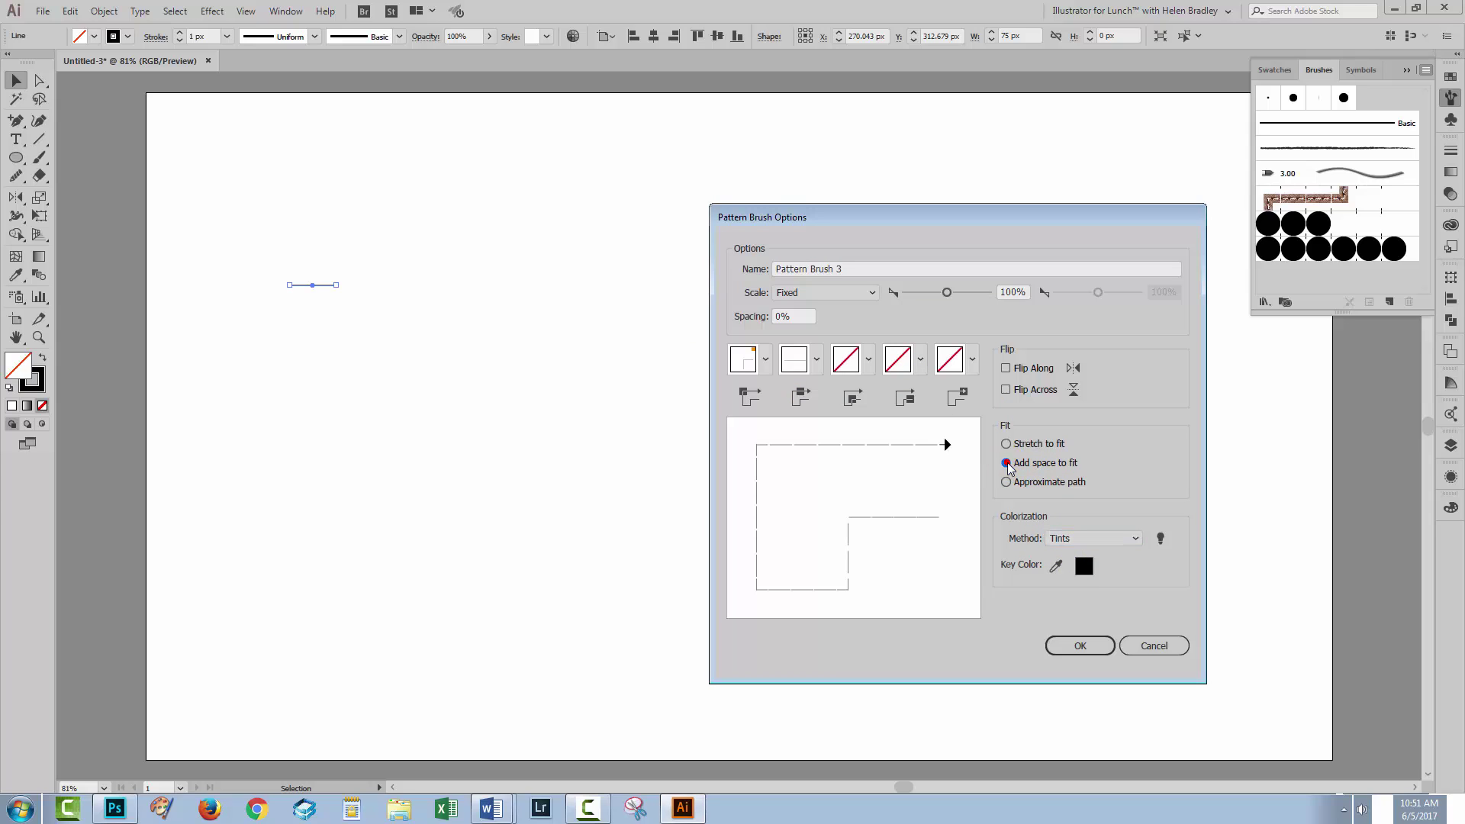
pyautogui.click(1079, 647)
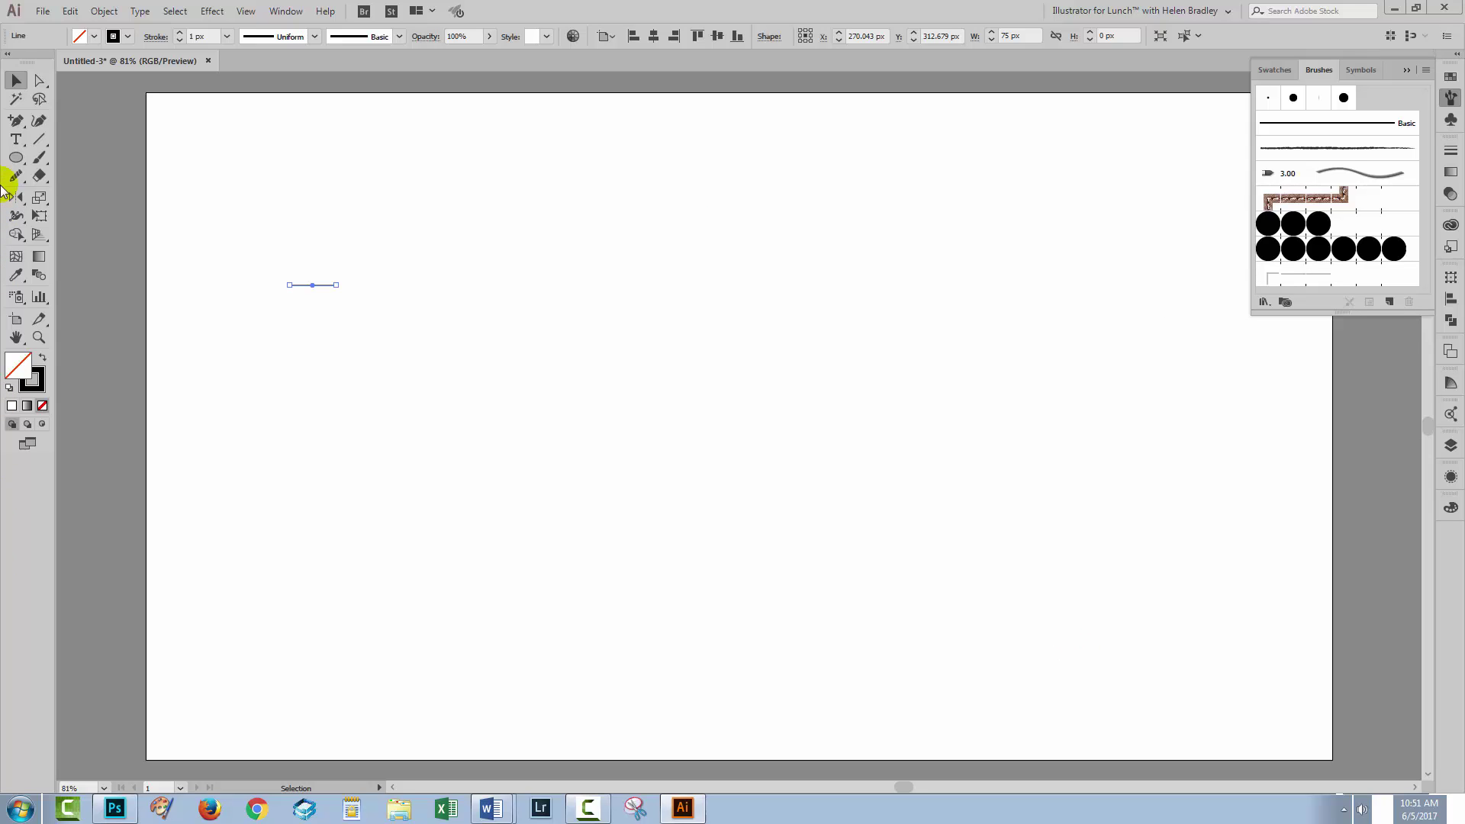
# Paint a long wavy swirl across the artboard with the new dash pattern brush
pyautogui.click(40, 158)
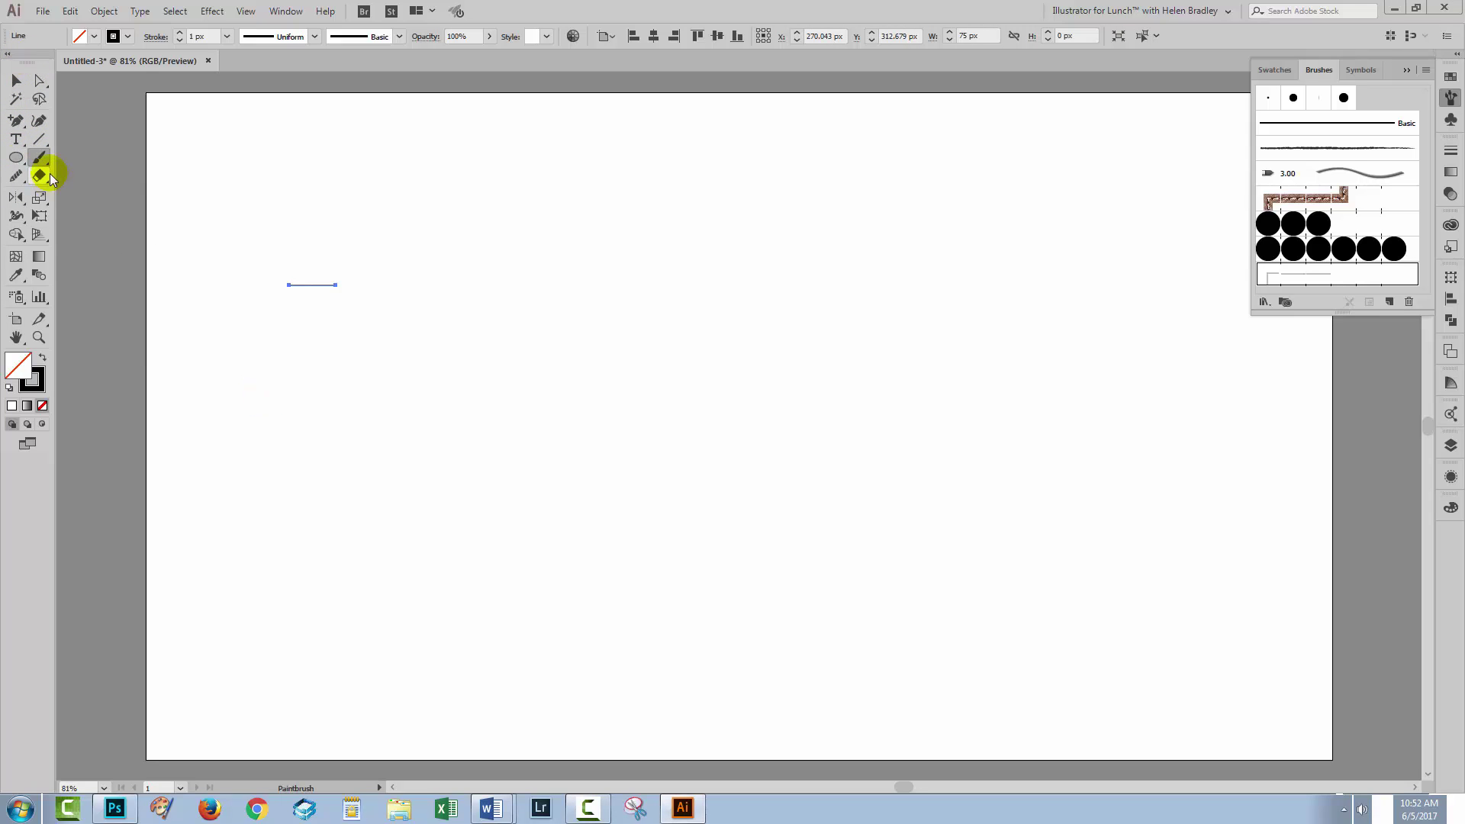
pyautogui.click(16, 81)
pyautogui.click(251, 331)
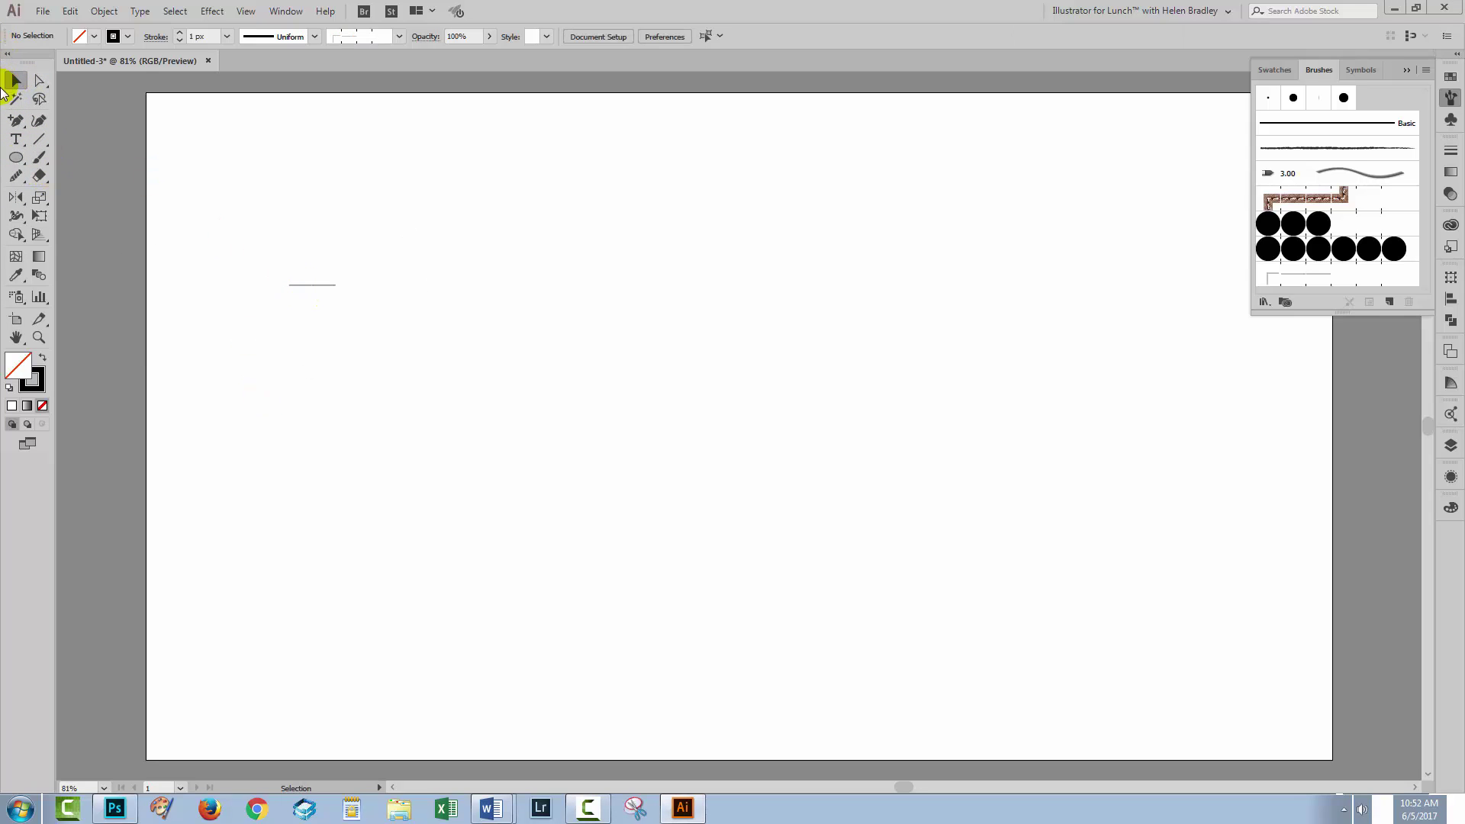
pyautogui.click(39, 158)
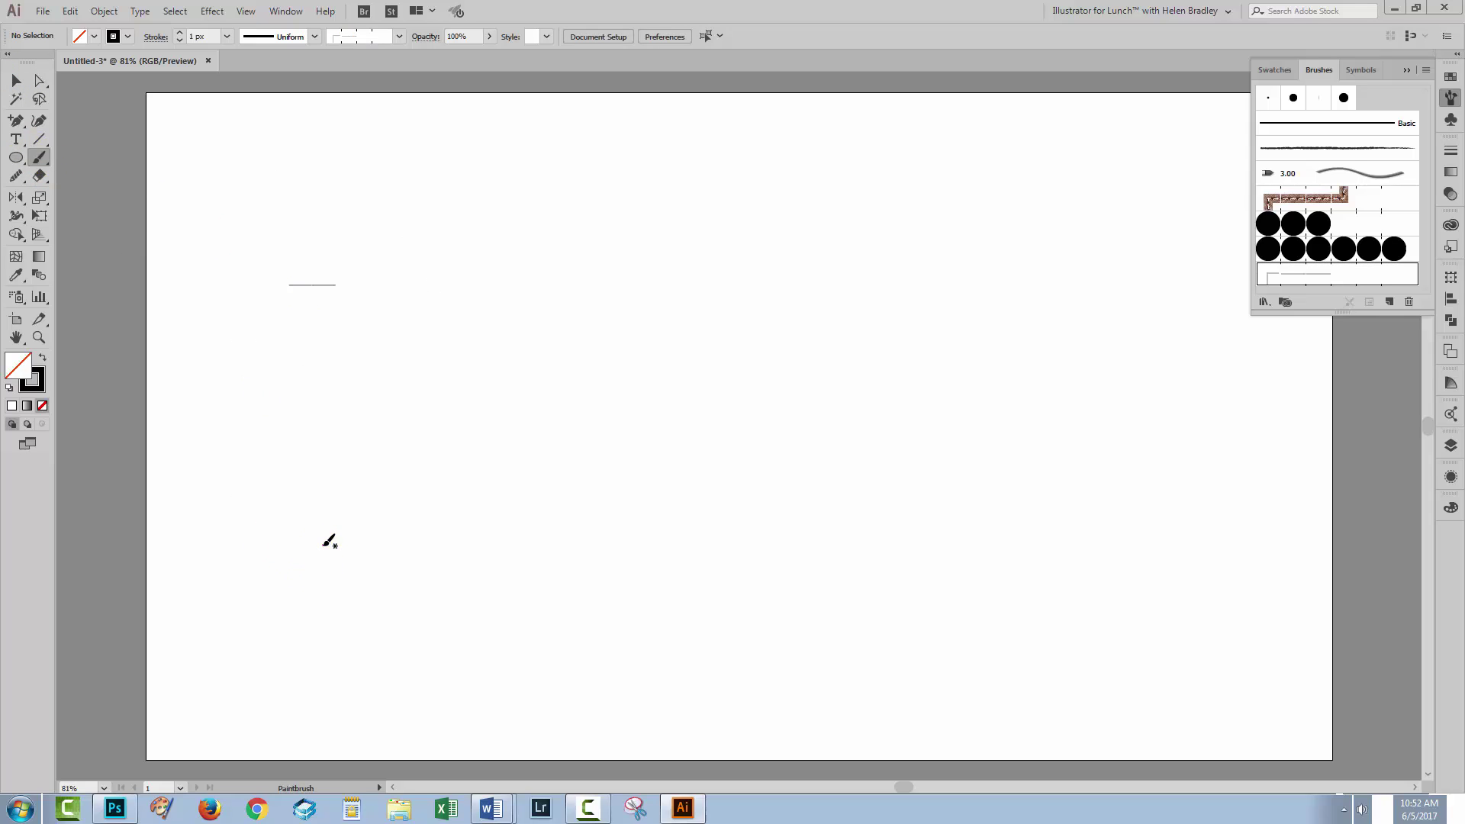
pyautogui.moveTo(324, 544)
pyautogui.mouseDown()
pyautogui.moveTo(263, 585)
pyautogui.moveTo(306, 476)
pyautogui.moveTo(458, 442)
pyautogui.moveTo(660, 474)
pyautogui.moveTo(894, 456)
pyautogui.moveTo(968, 278)
pyautogui.moveTo(798, 229)
pyautogui.moveTo(886, 284)
pyautogui.moveTo(865, 252)
pyautogui.mouseUp()
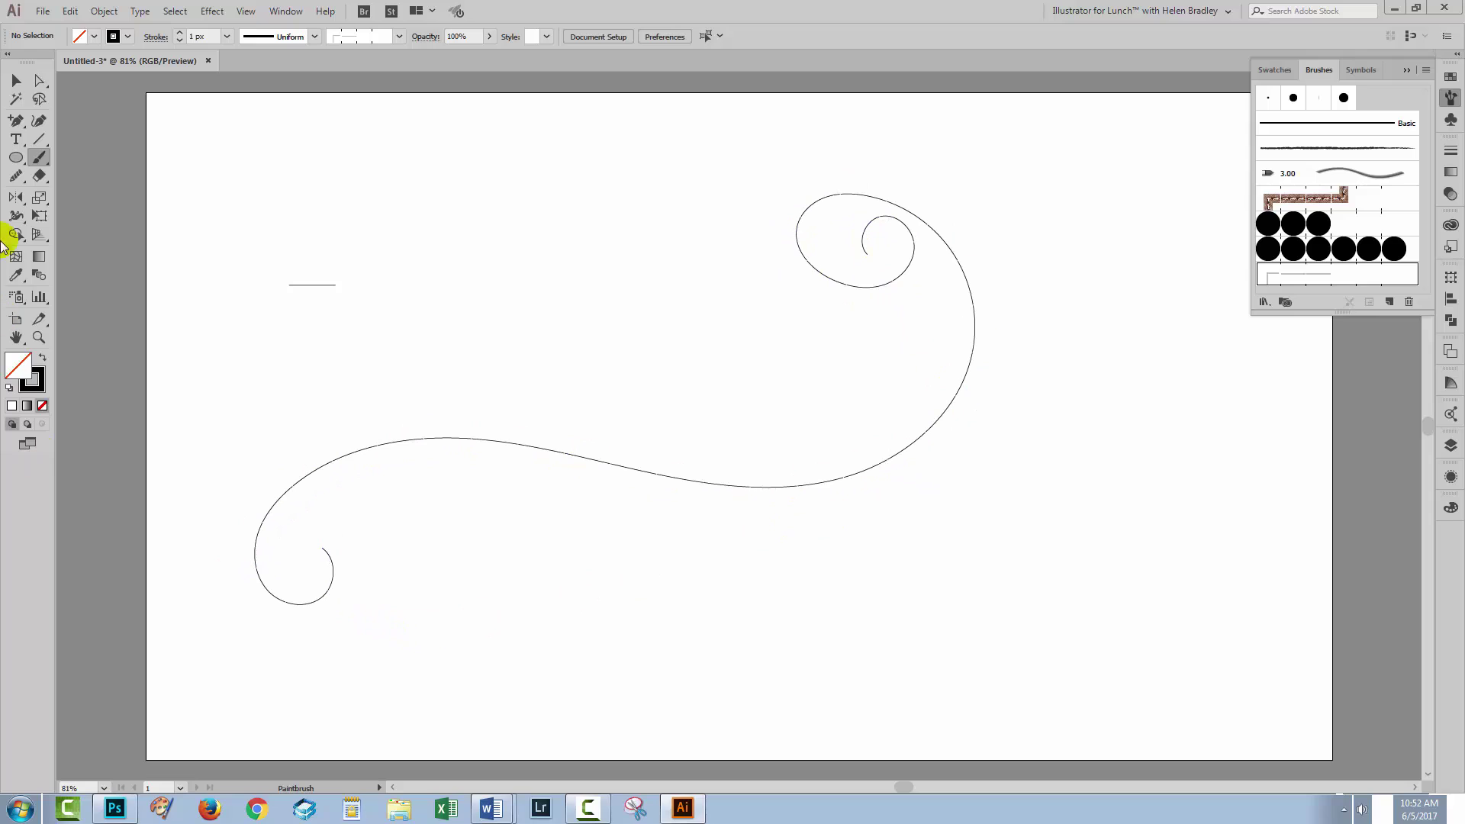
# Select the swirl path and bring up its brush Stroke Options
pyautogui.click(15, 82)
pyautogui.moveTo(373, 390); pyautogui.dragTo(577, 560)
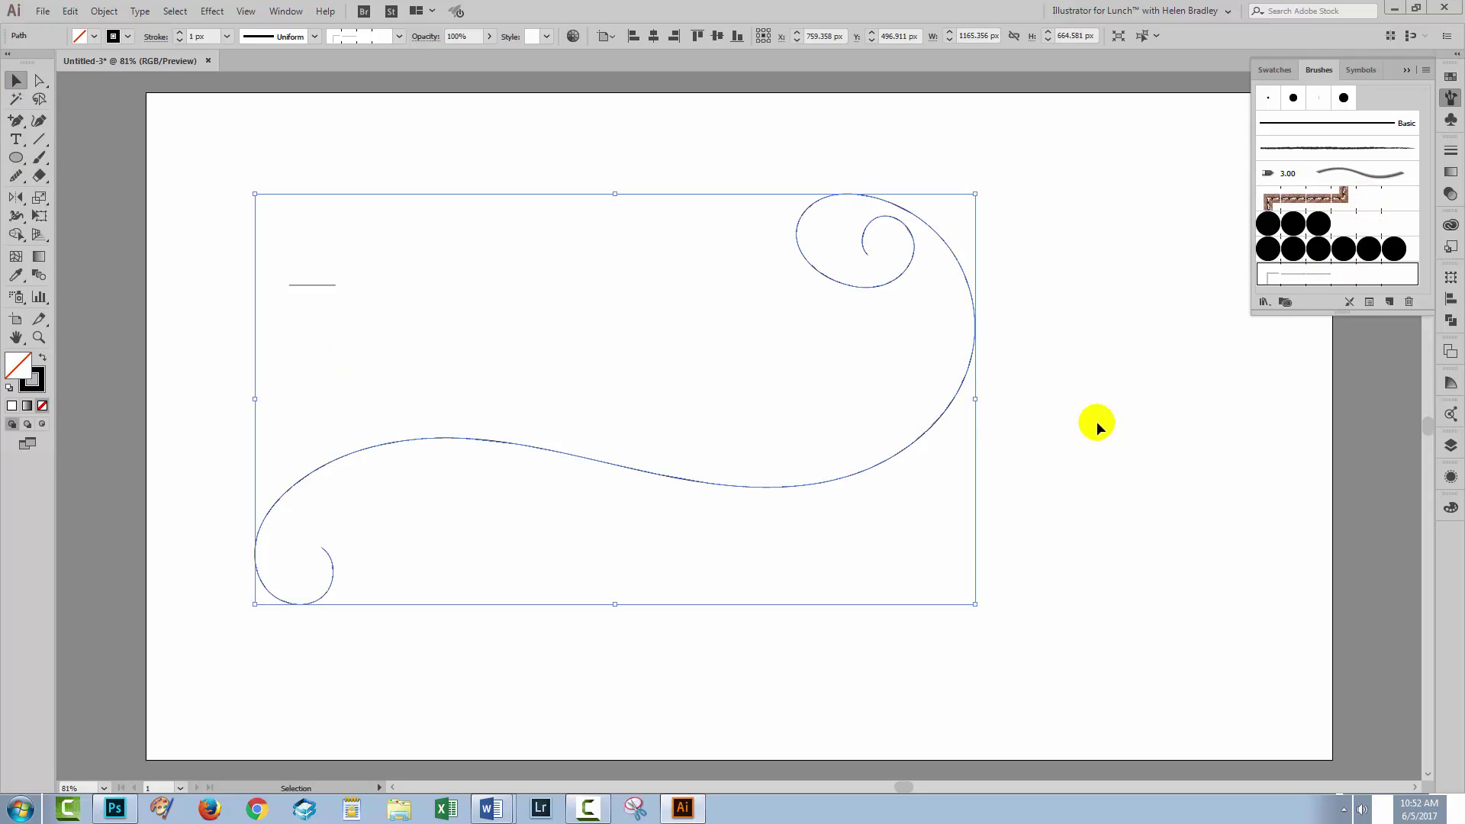
pyautogui.click(1370, 304)
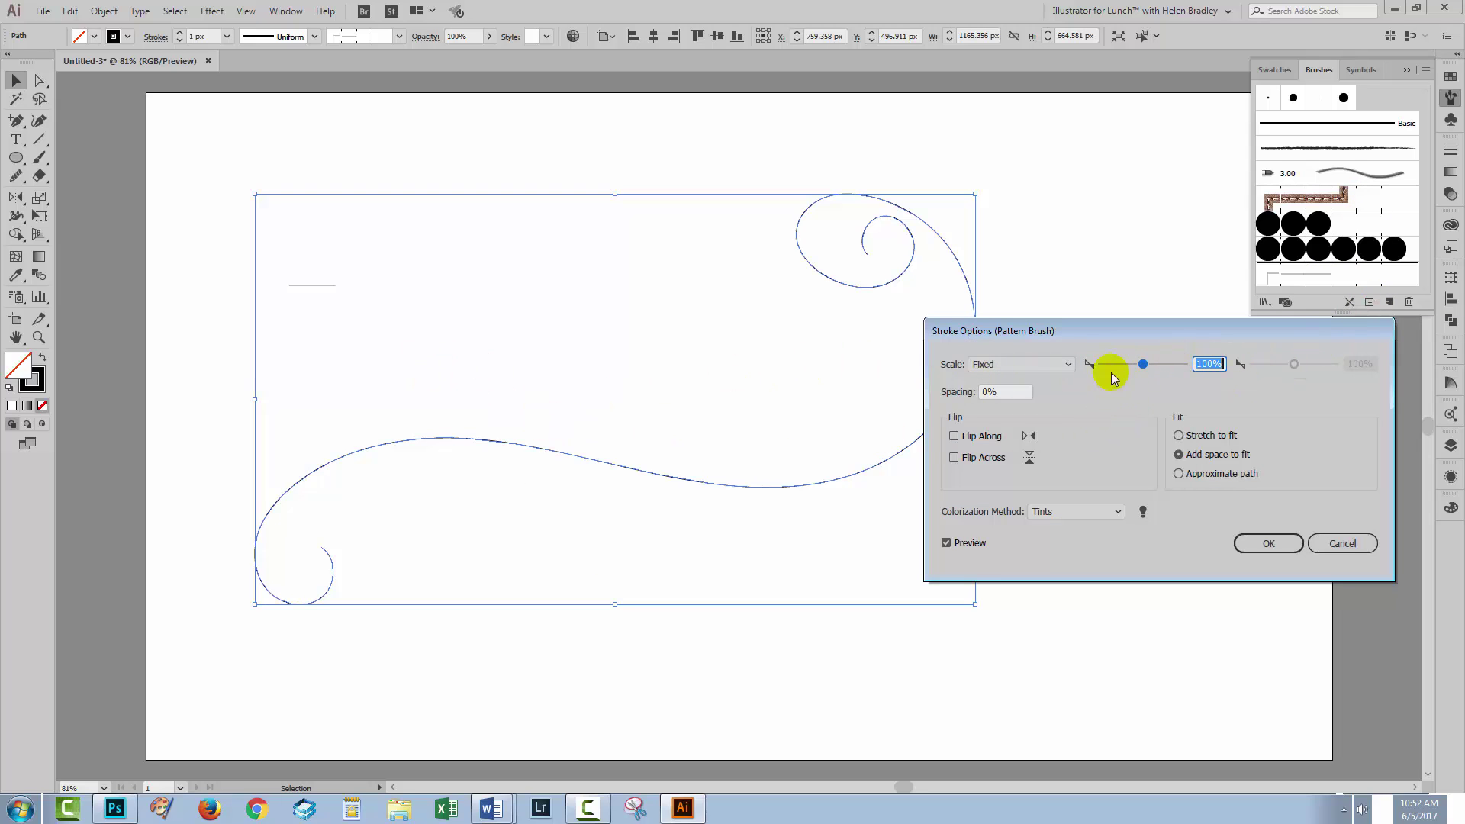
# Set pattern Spacing to 50%, confirm, and deselect the swirl to inspect the dashes
pyautogui.click(992, 390)
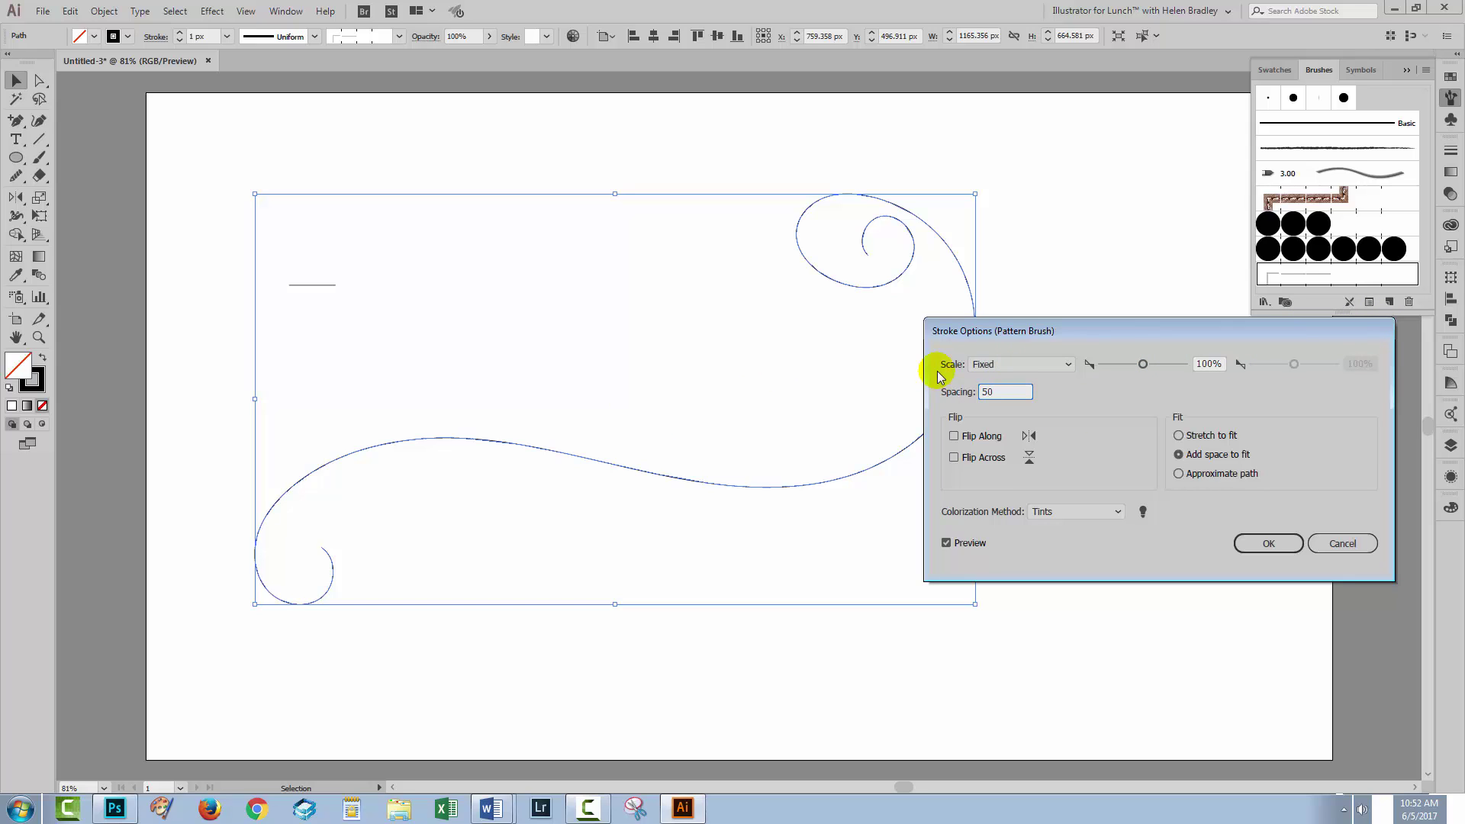
pyautogui.write('50')
pyautogui.press('Tab')
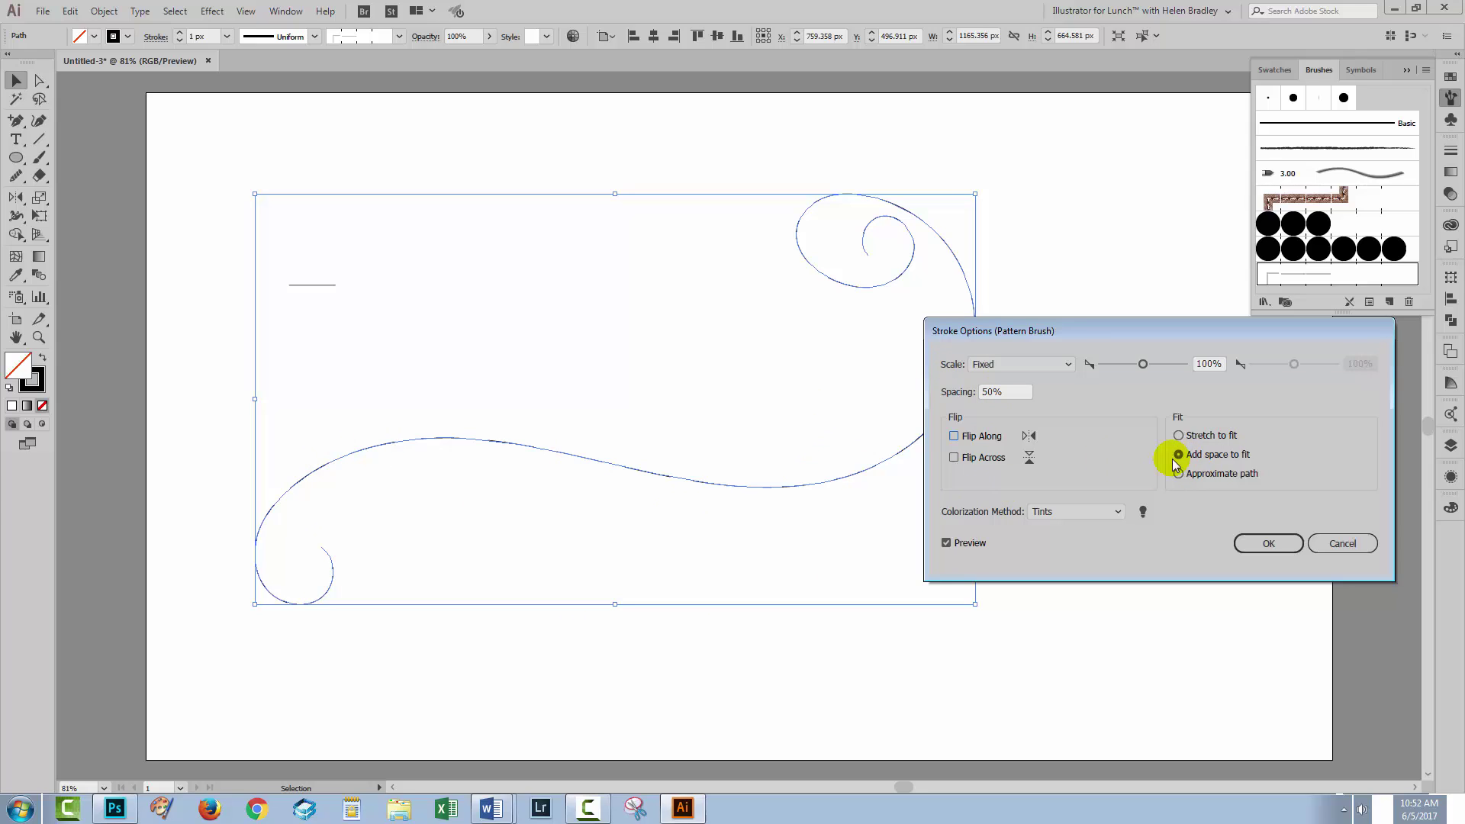
pyautogui.click(1269, 543)
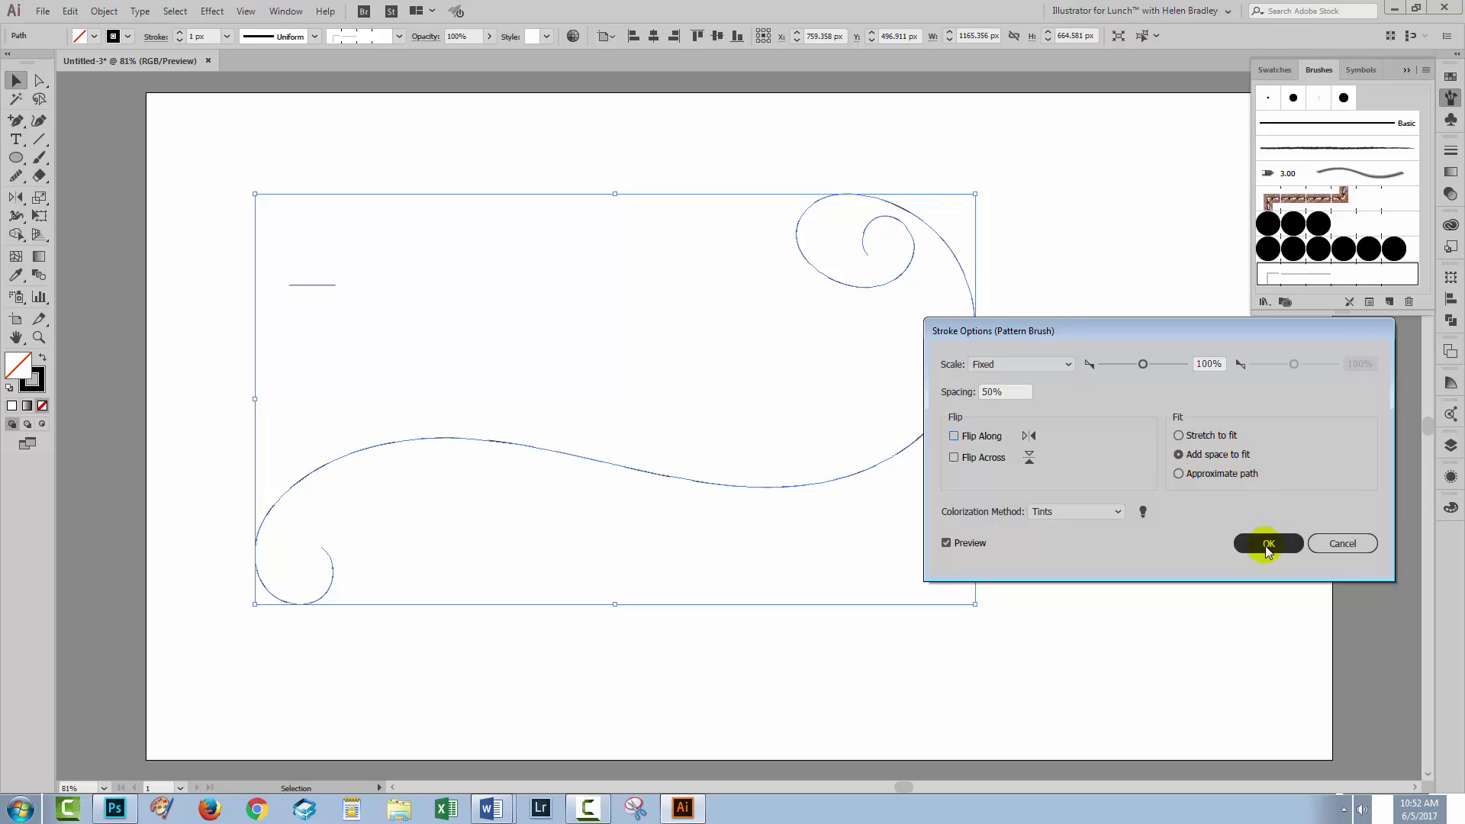
pyautogui.click(415, 583)
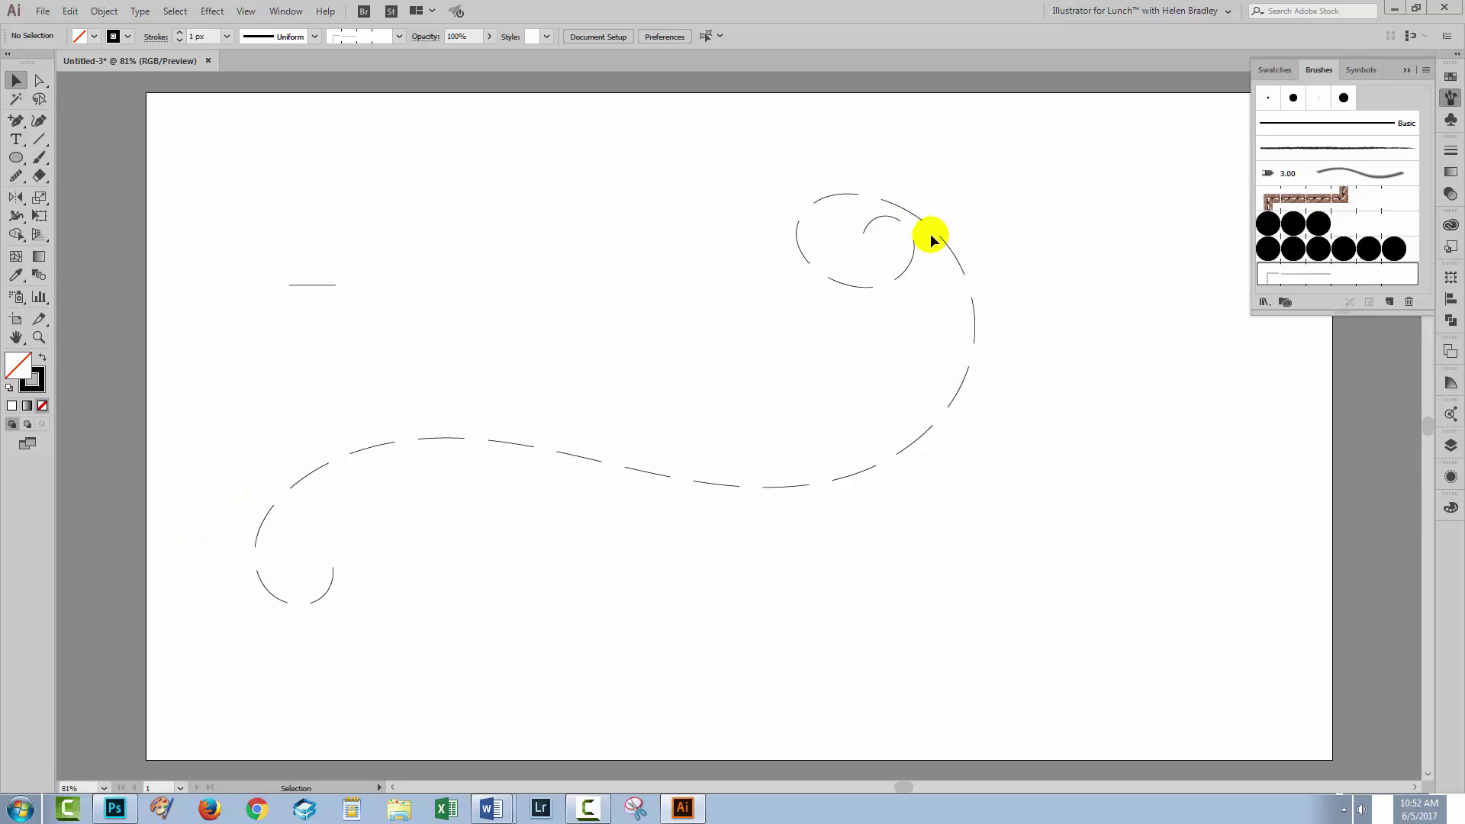
# Expand the dashed swirl's brush appearance into real dash shapes and ungroup them
pyautogui.moveTo(275, 440); pyautogui.dragTo(593, 601)
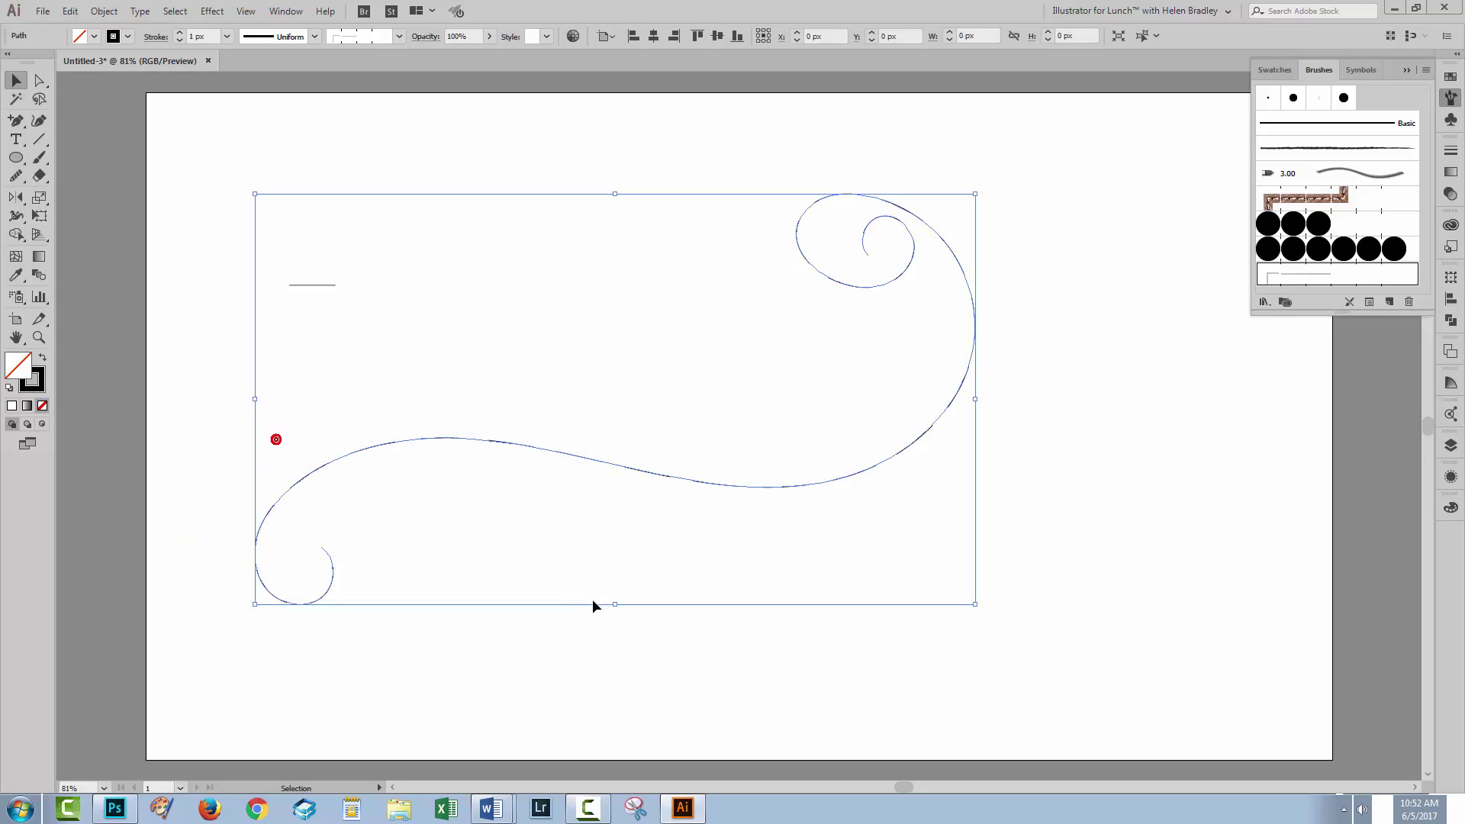
pyautogui.click(104, 11)
pyautogui.click(151, 191)
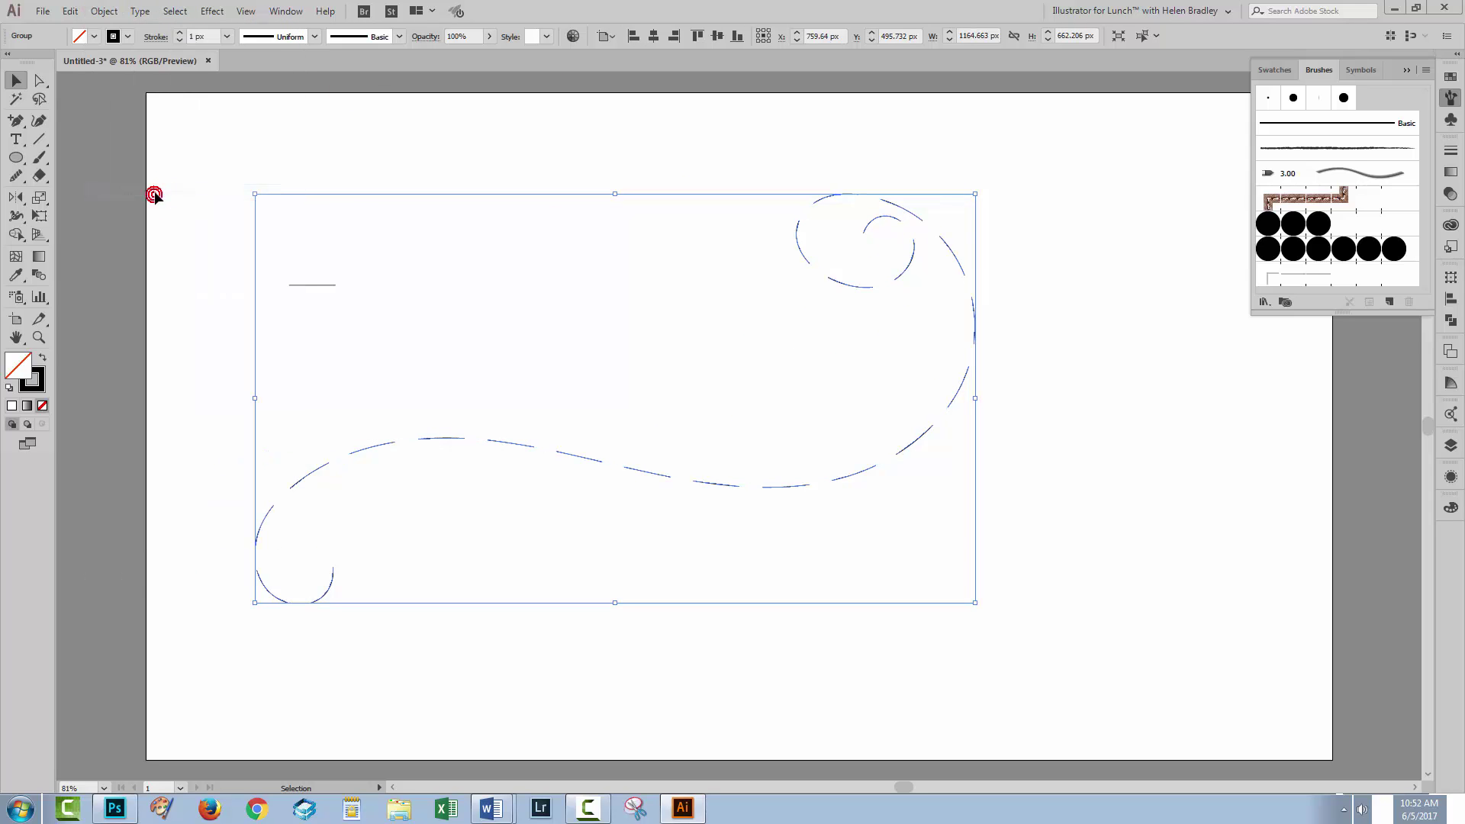
pyautogui.click(113, 14)
pyautogui.click(130, 86)
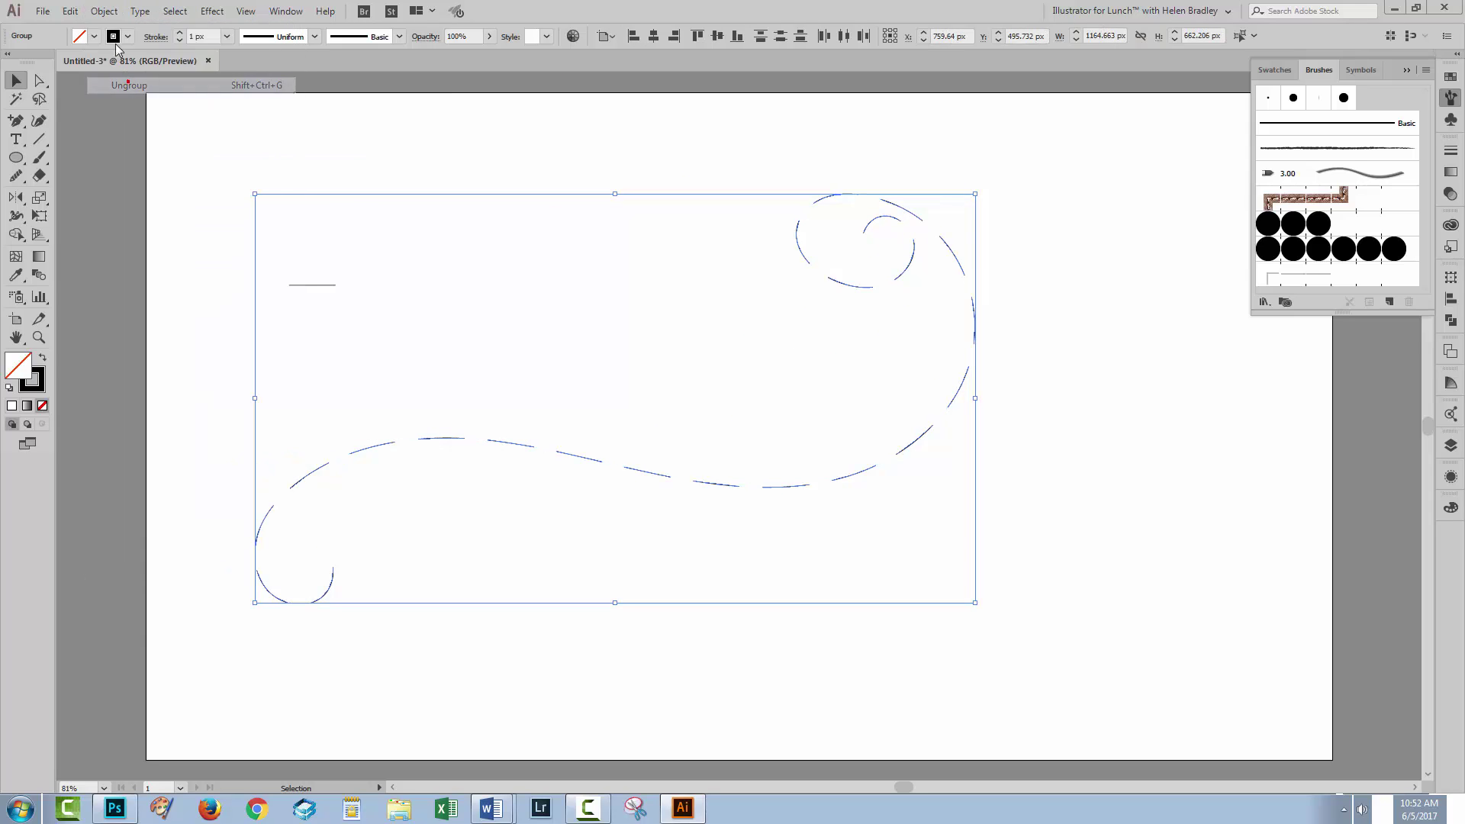
# Ungroup the dash pieces further, then reselect the whole dashed swirl
pyautogui.click(107, 12)
pyautogui.click(114, 86)
pyautogui.click(102, 11)
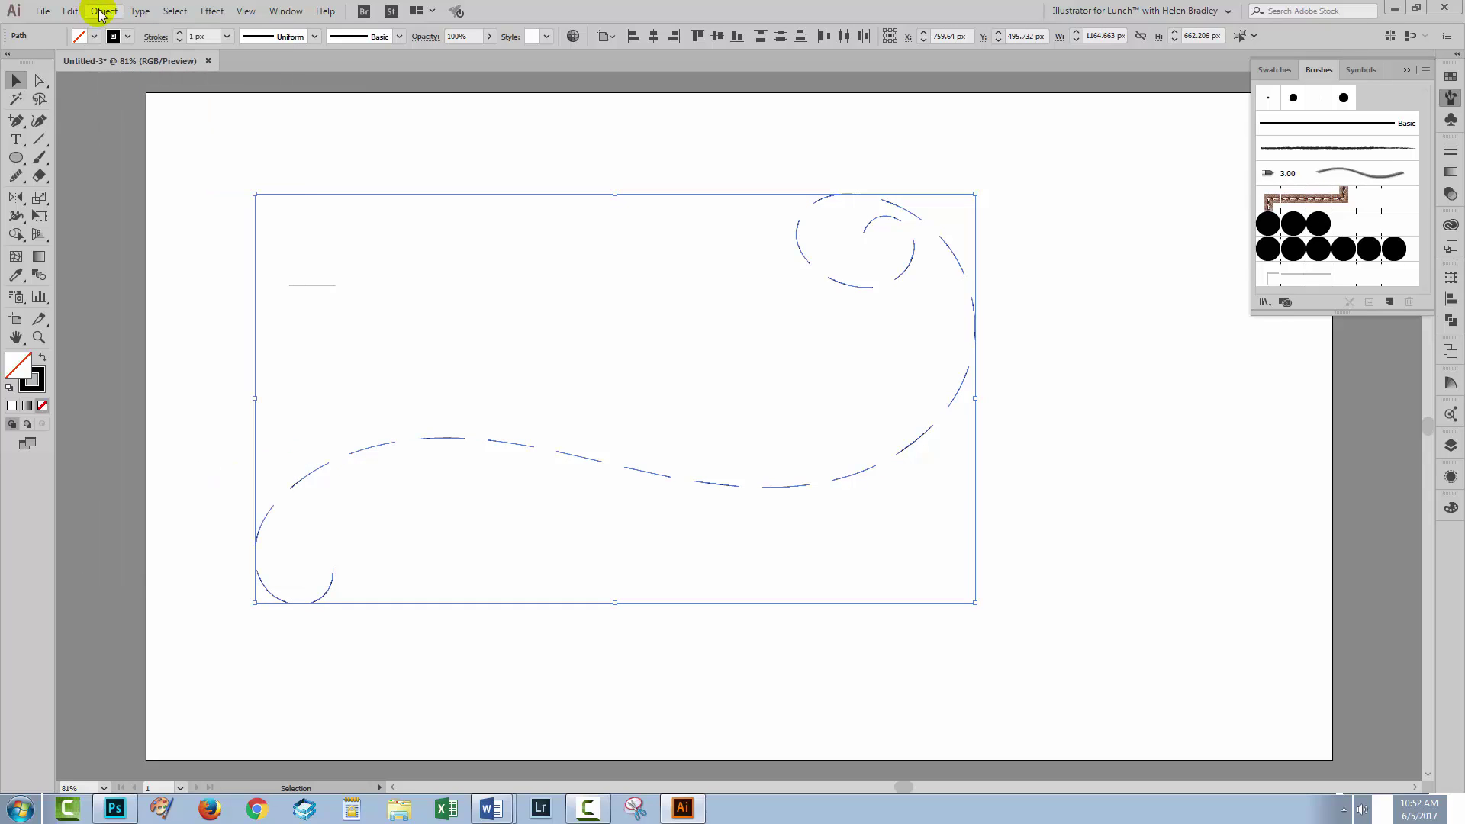
pyautogui.click(428, 251)
pyautogui.click(303, 253)
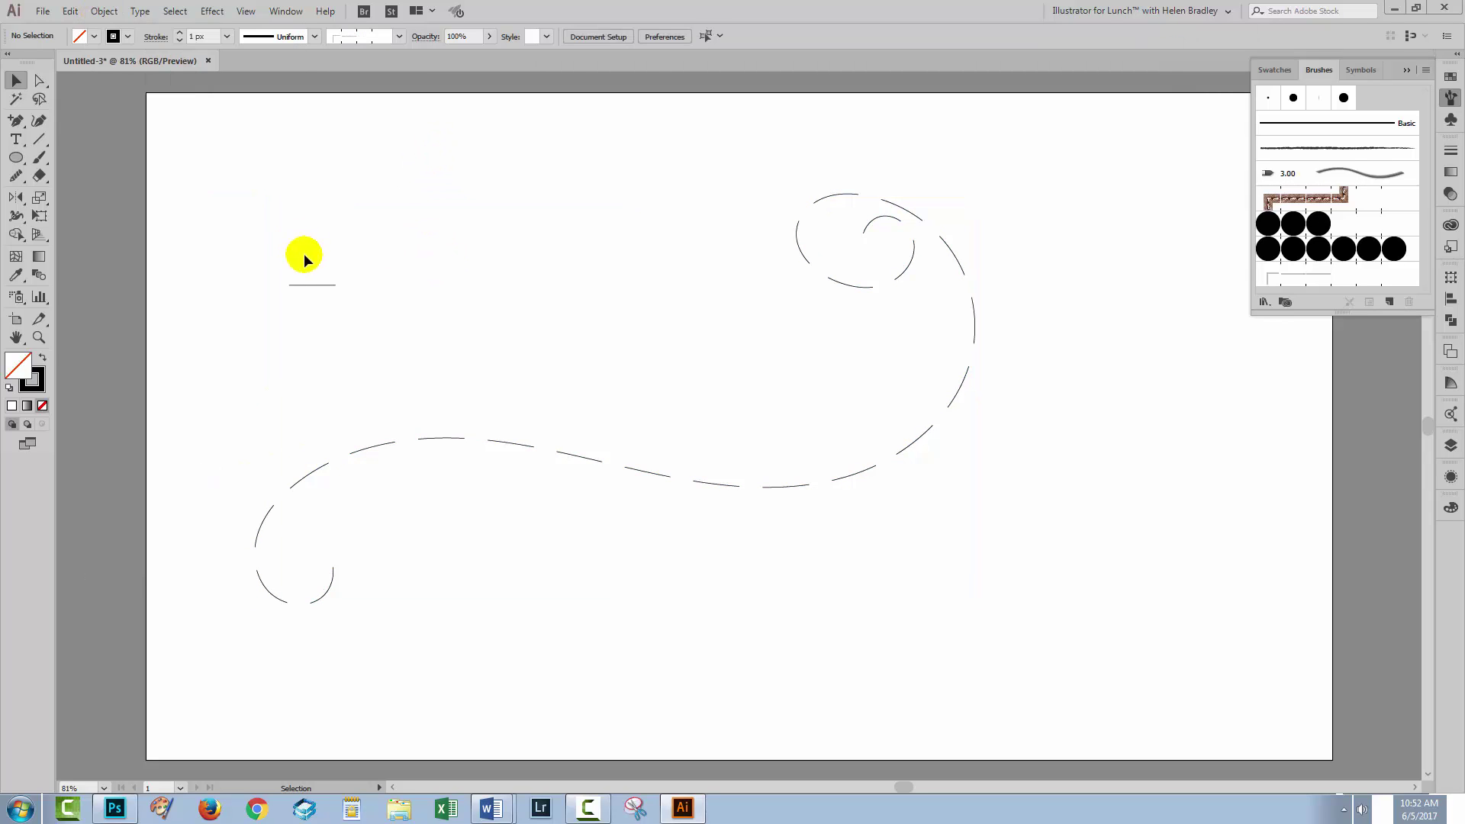
pyautogui.click(319, 287)
pyautogui.click(446, 295)
pyautogui.moveTo(251, 218); pyautogui.dragTo(1007, 741)
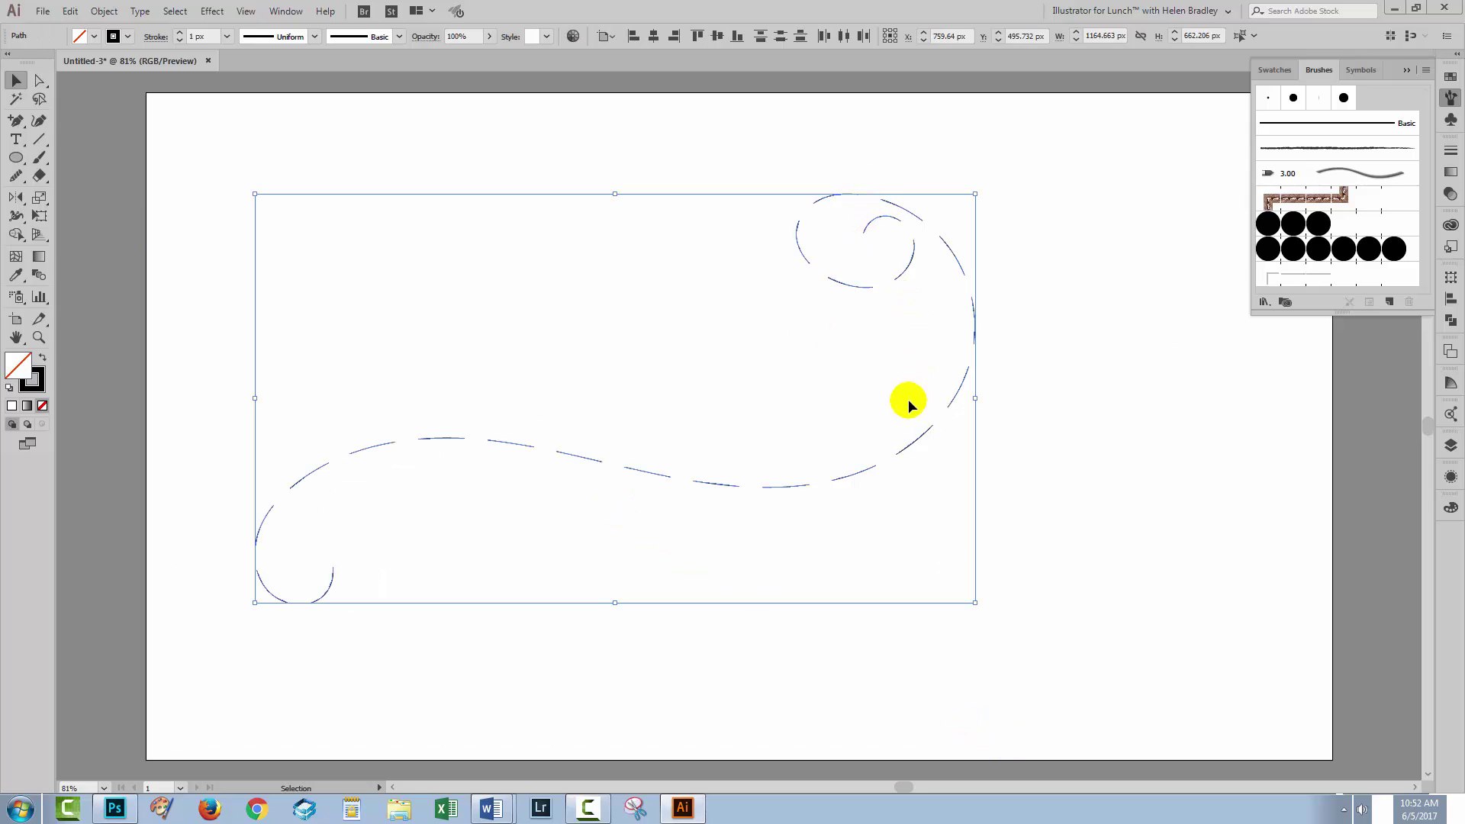
# Simplify the dashed swirl using Straight Lines with a 180° angle threshold
pyautogui.click(106, 11)
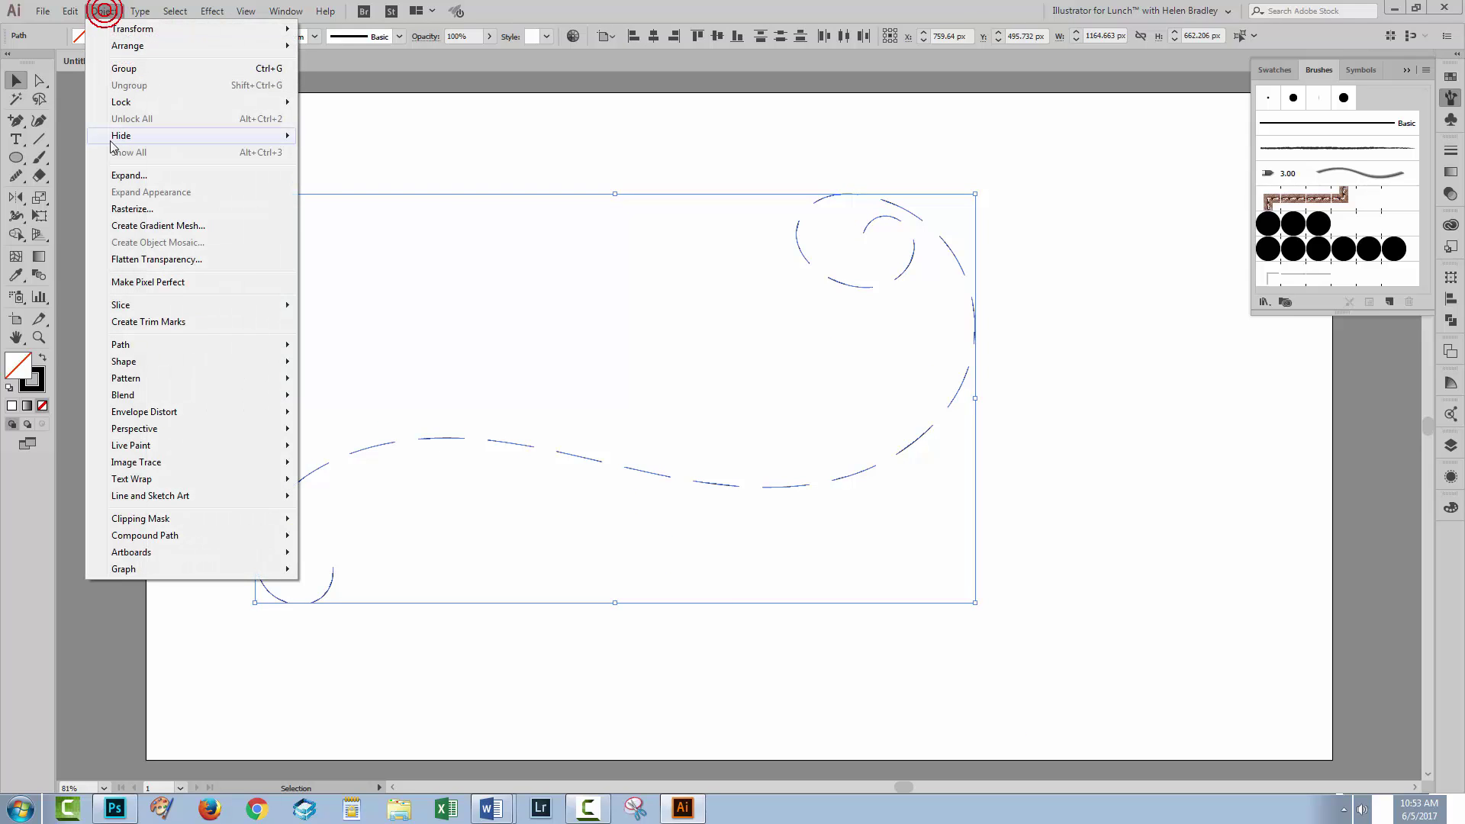
pyautogui.moveTo(143, 348)
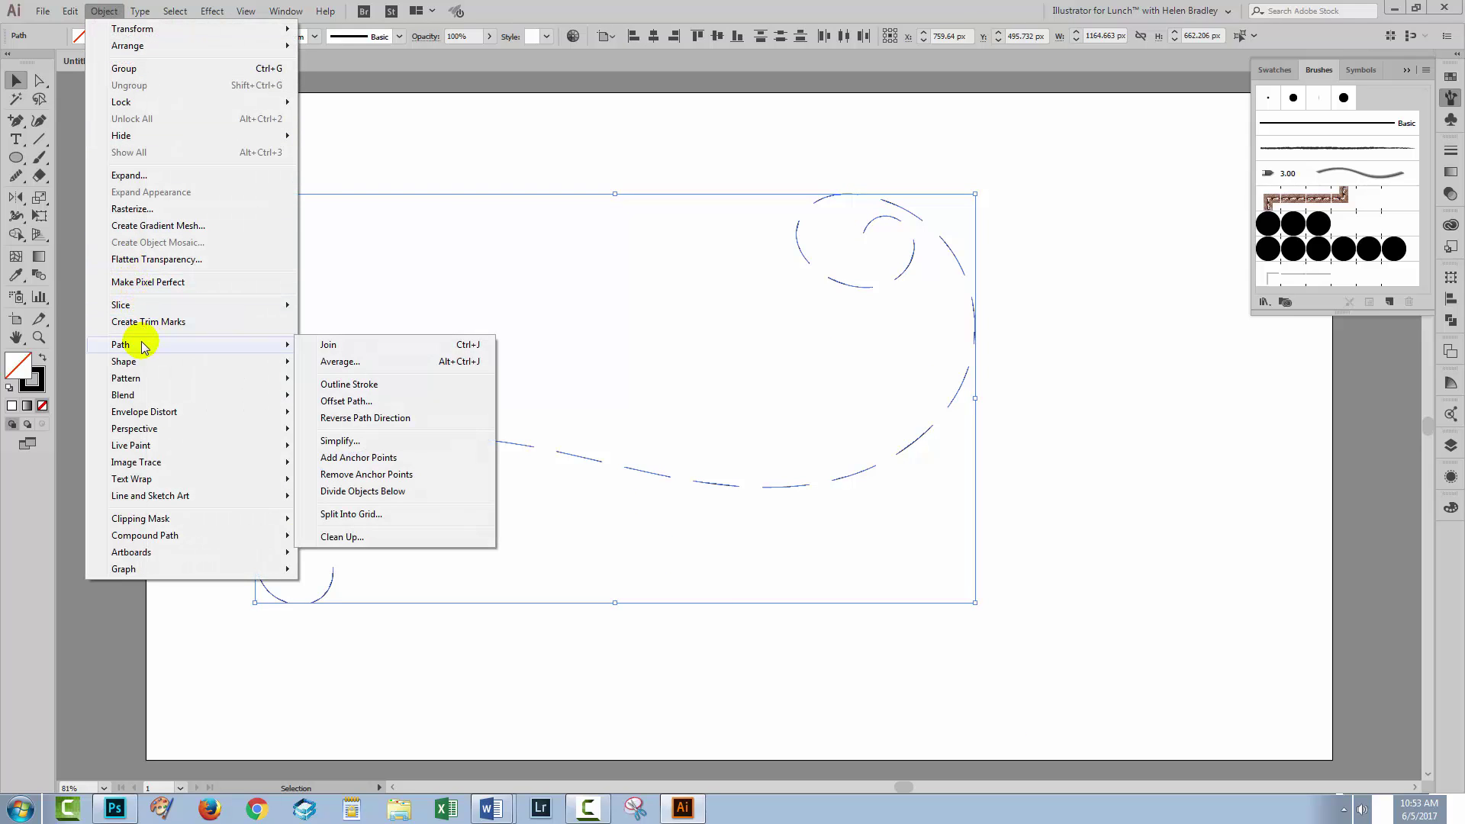
pyautogui.click(347, 431)
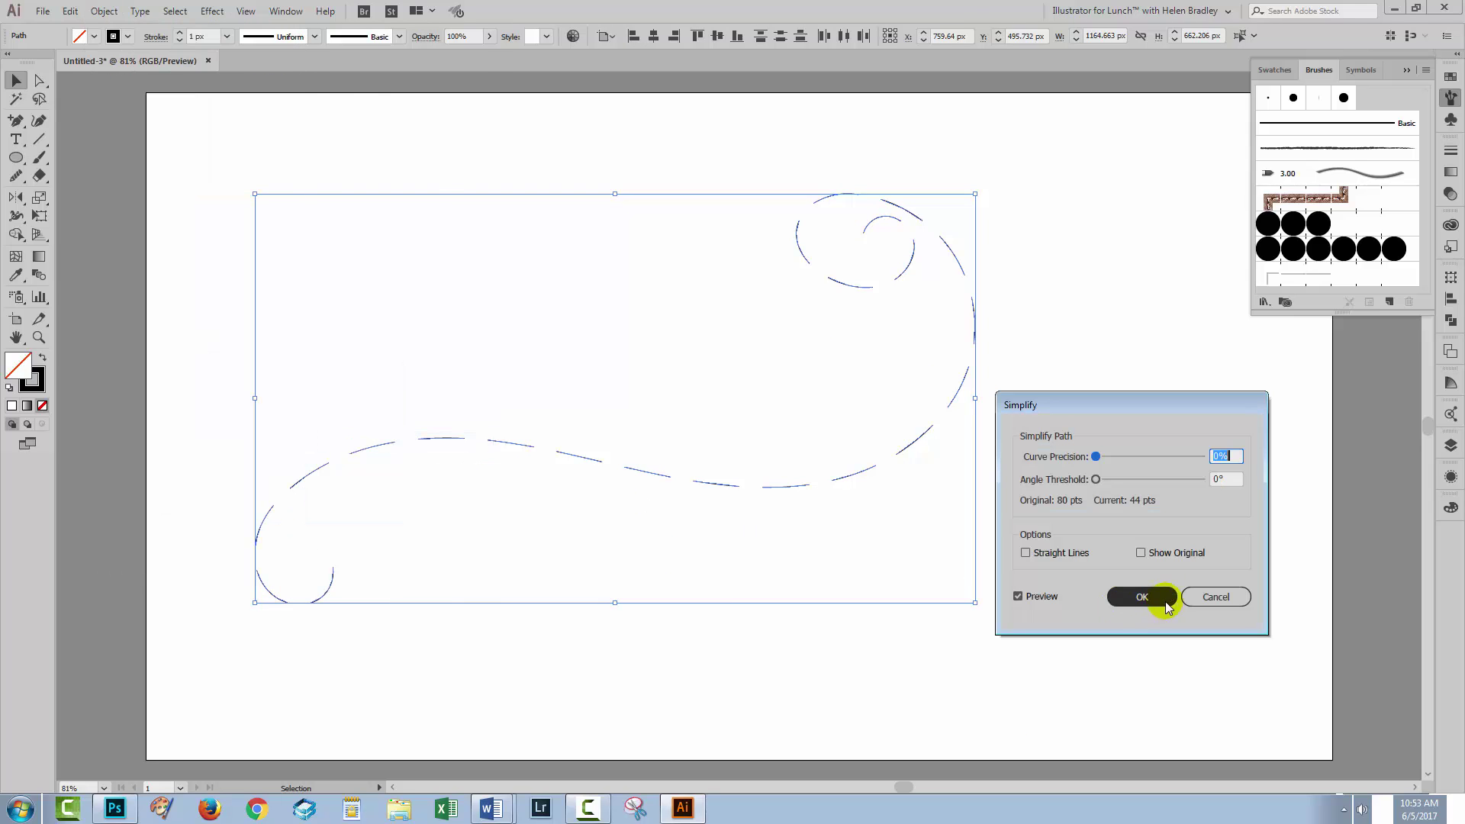
pyautogui.click(1027, 557)
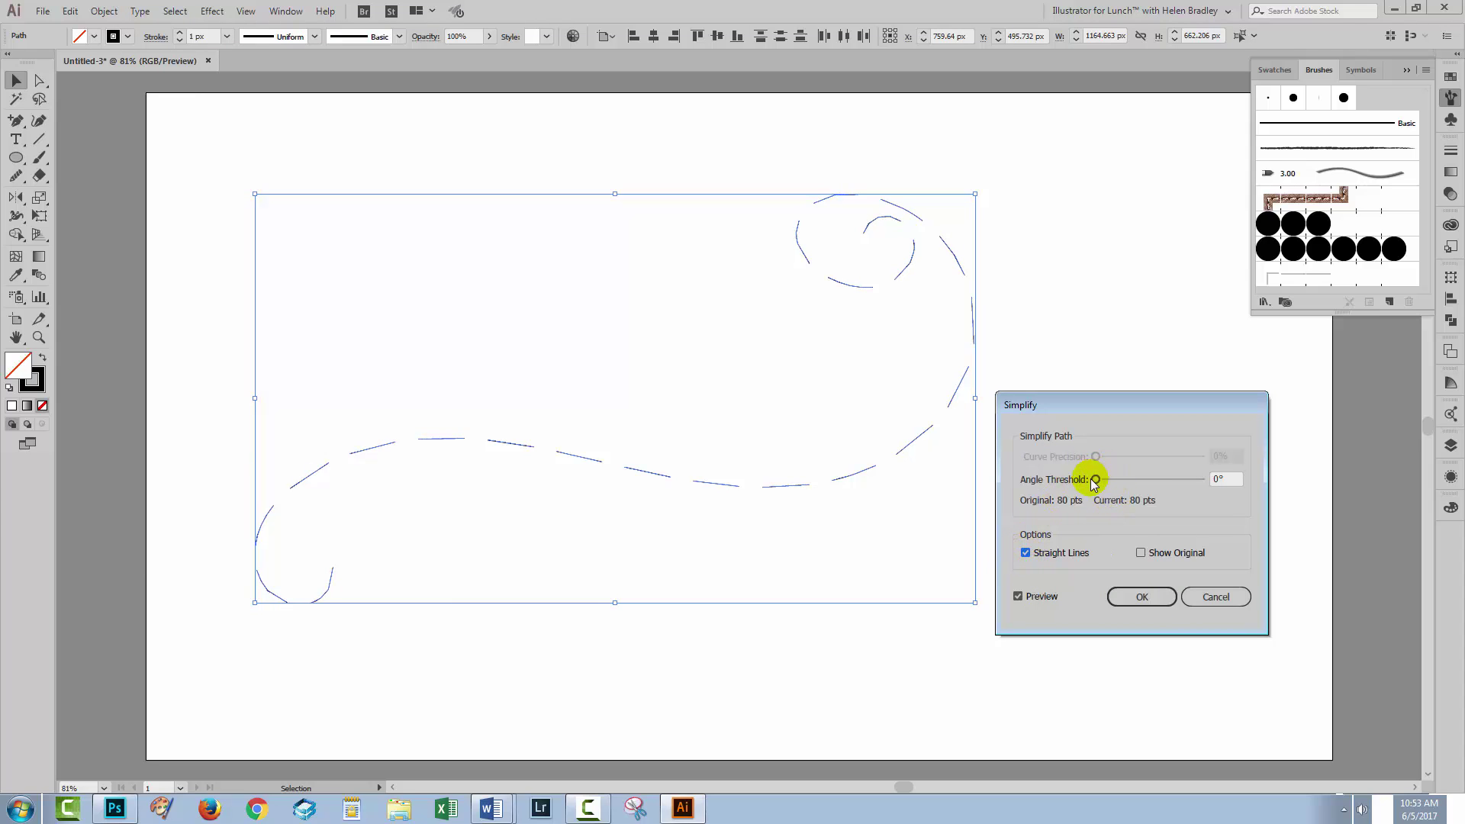
pyautogui.moveTo(1096, 479); pyautogui.dragTo(1217, 482)
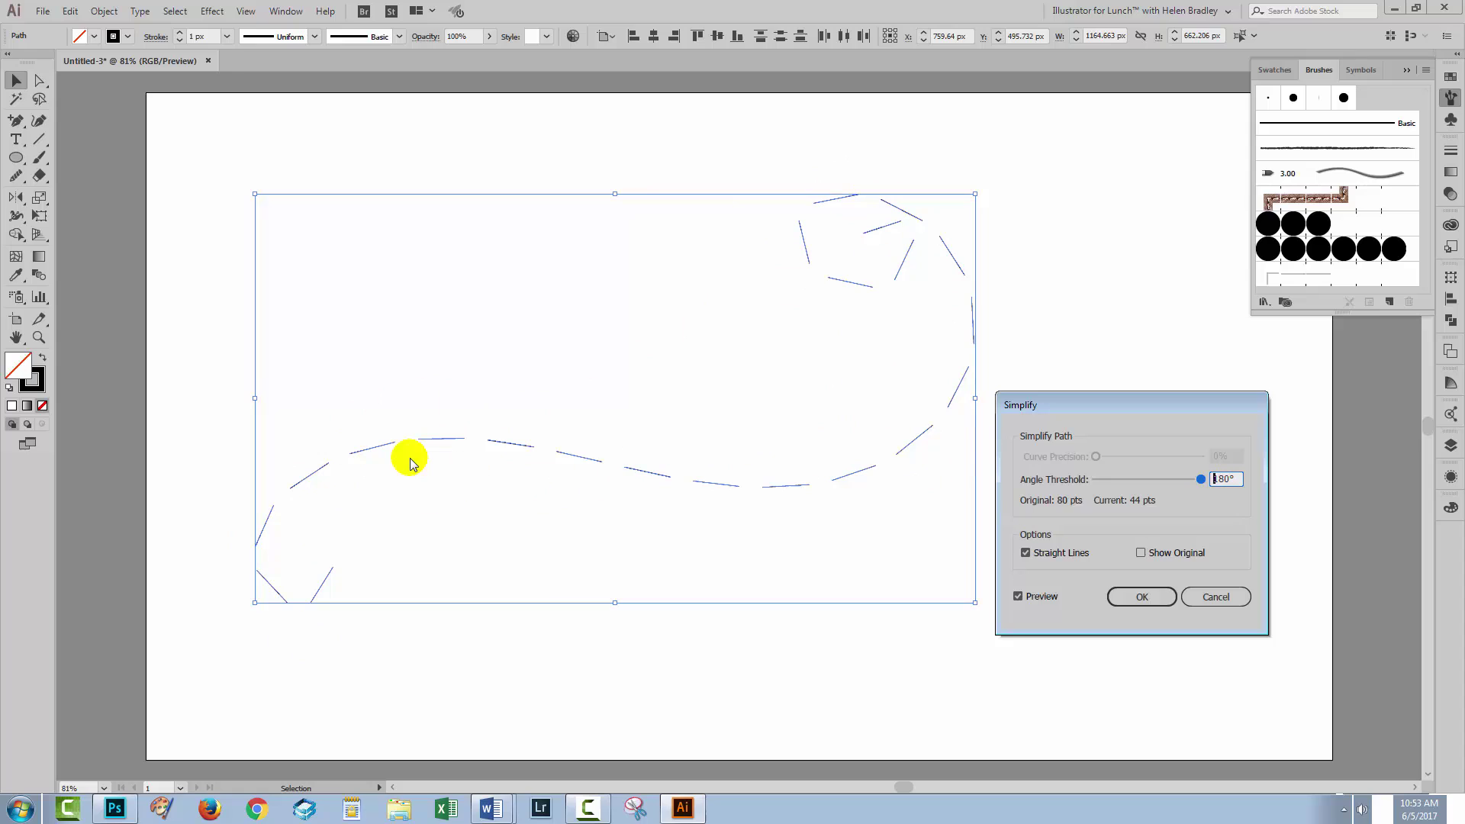
pyautogui.click(1154, 599)
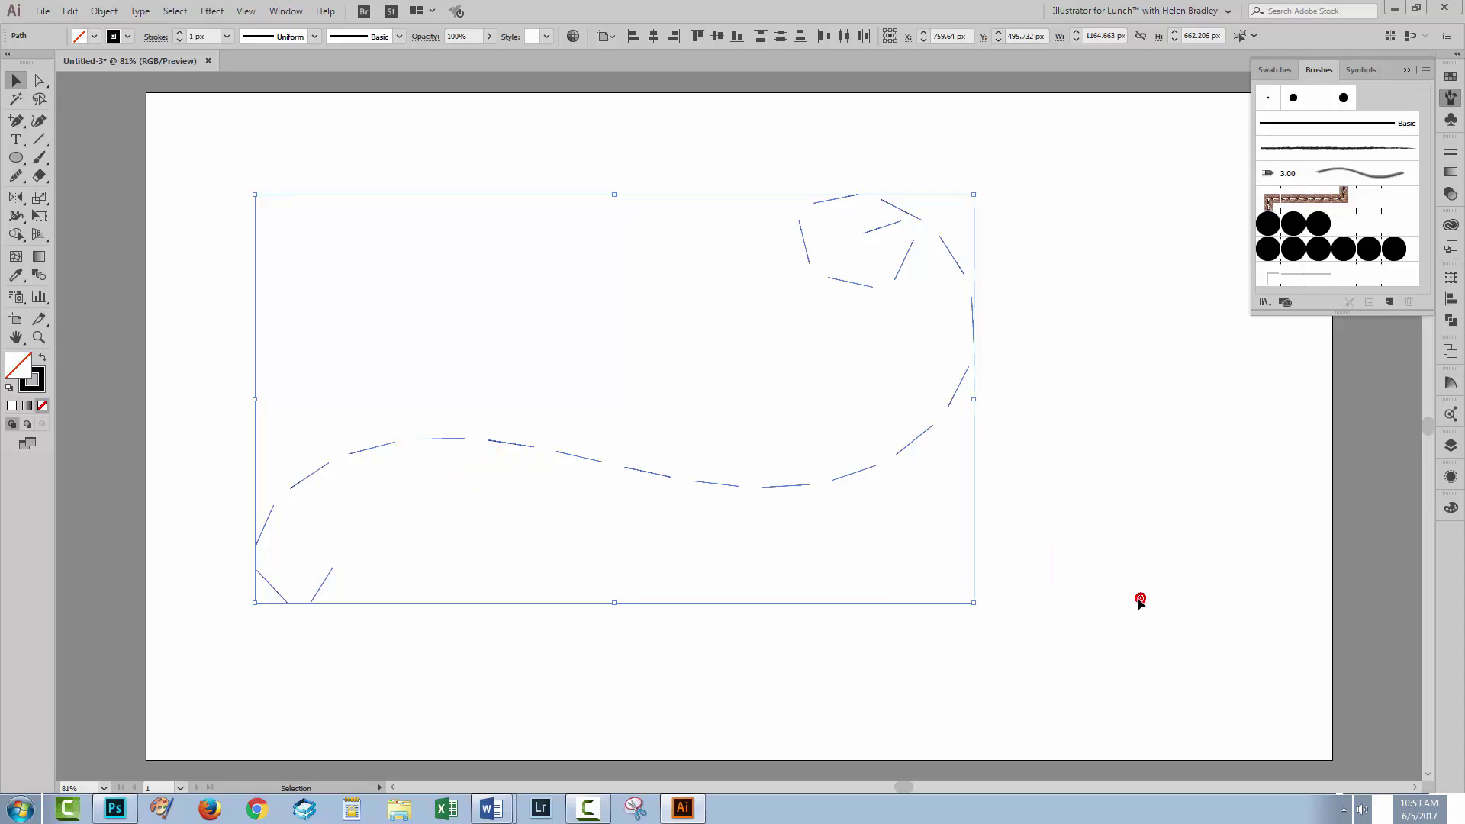
# Draw a small solid black circle with no outline to the right of the swirl
pyautogui.click(1009, 655)
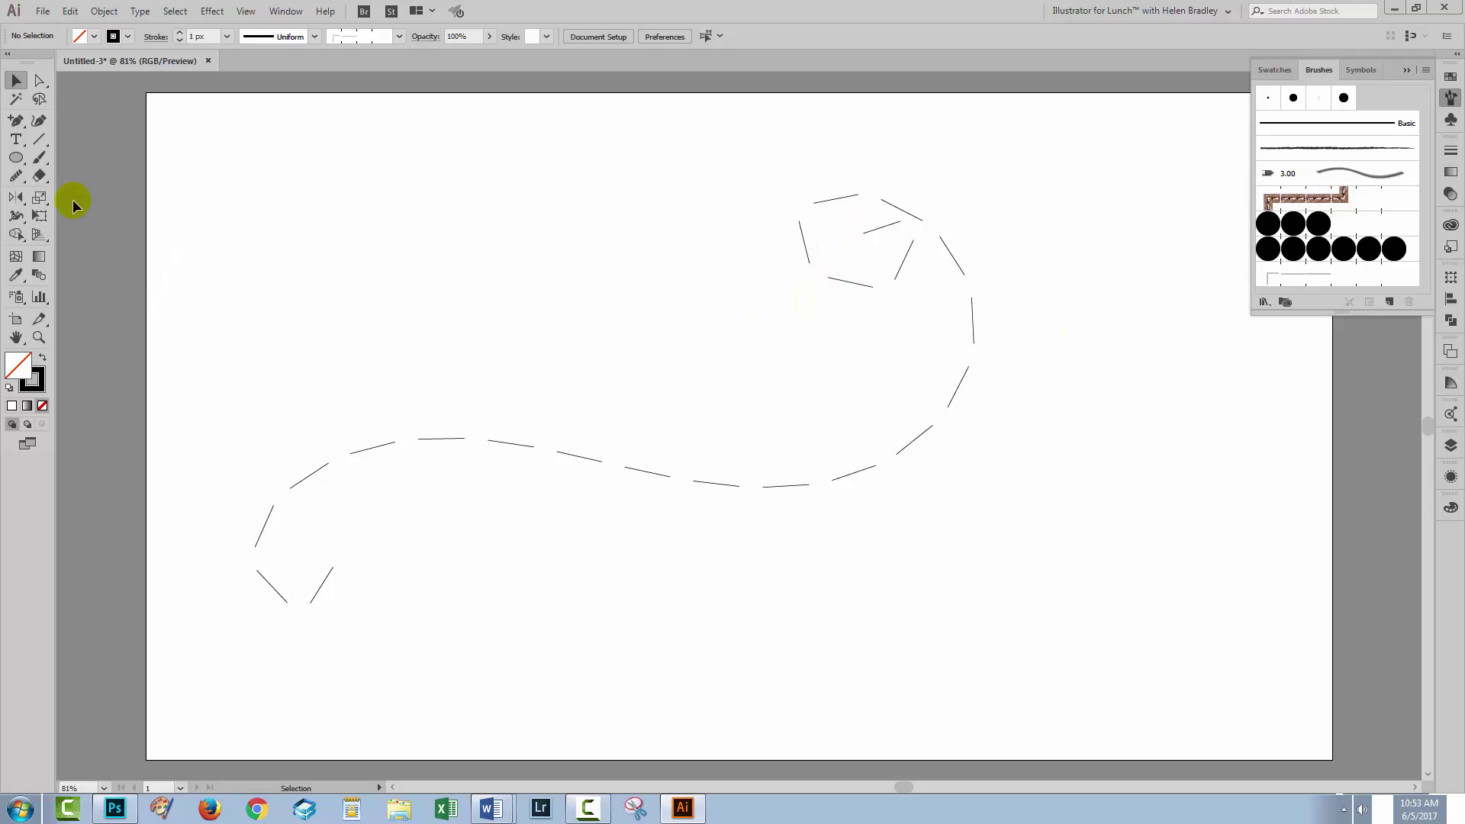
pyautogui.click(16, 157)
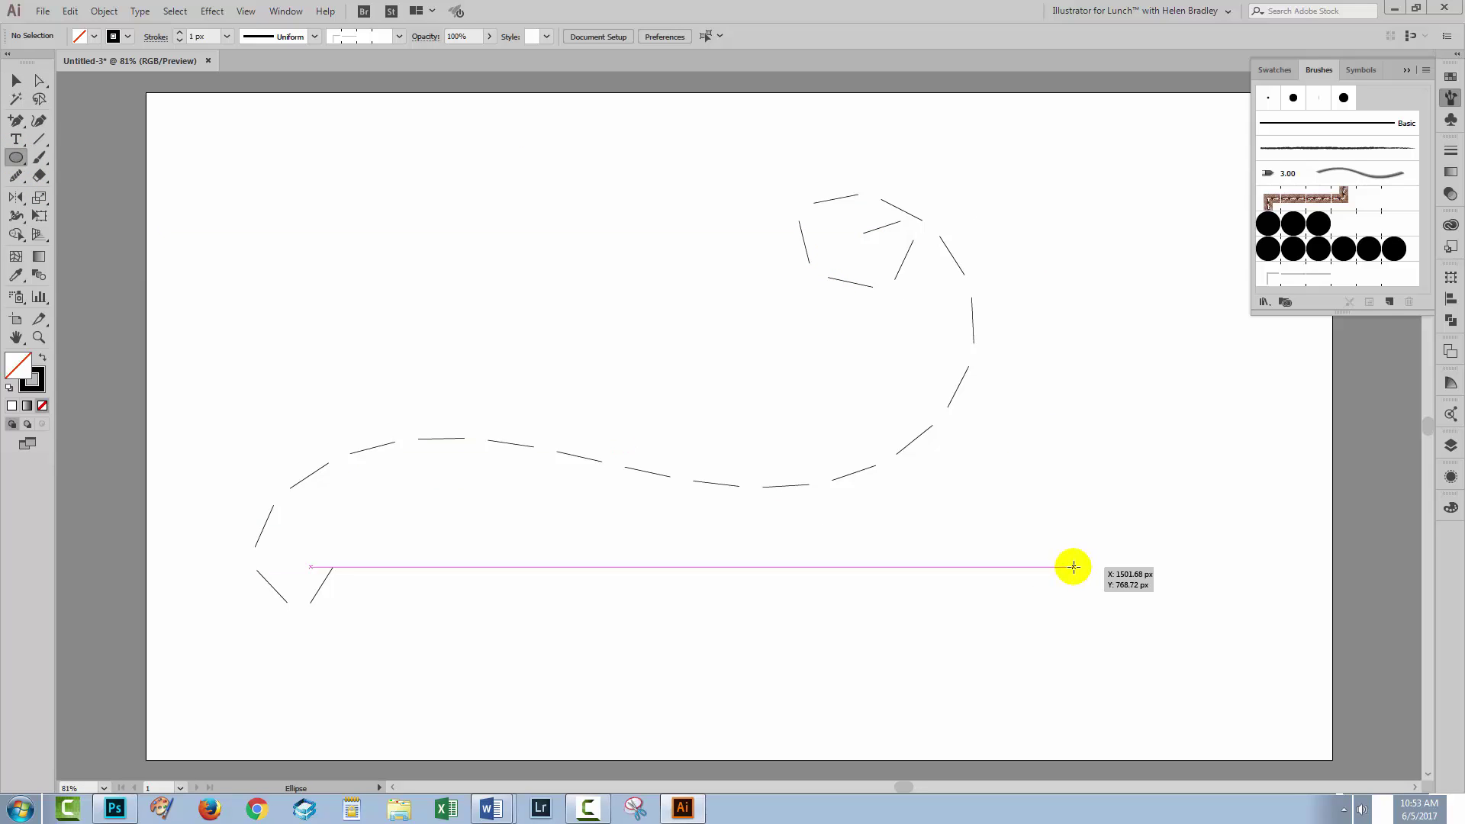
pyautogui.moveTo(1074, 567); pyautogui.dragTo(1128, 621)
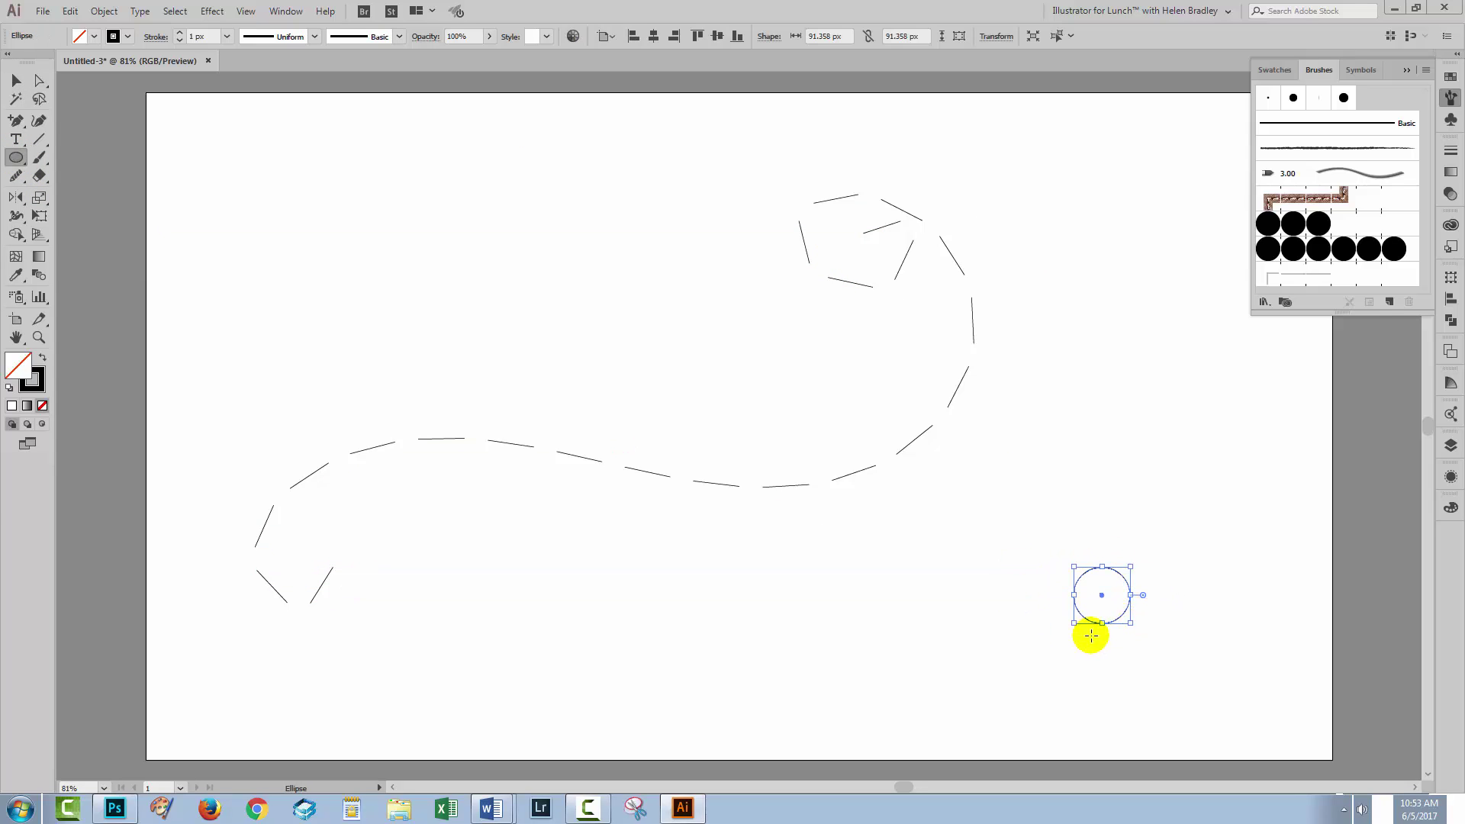
pyautogui.hotkey('shift', 'x')
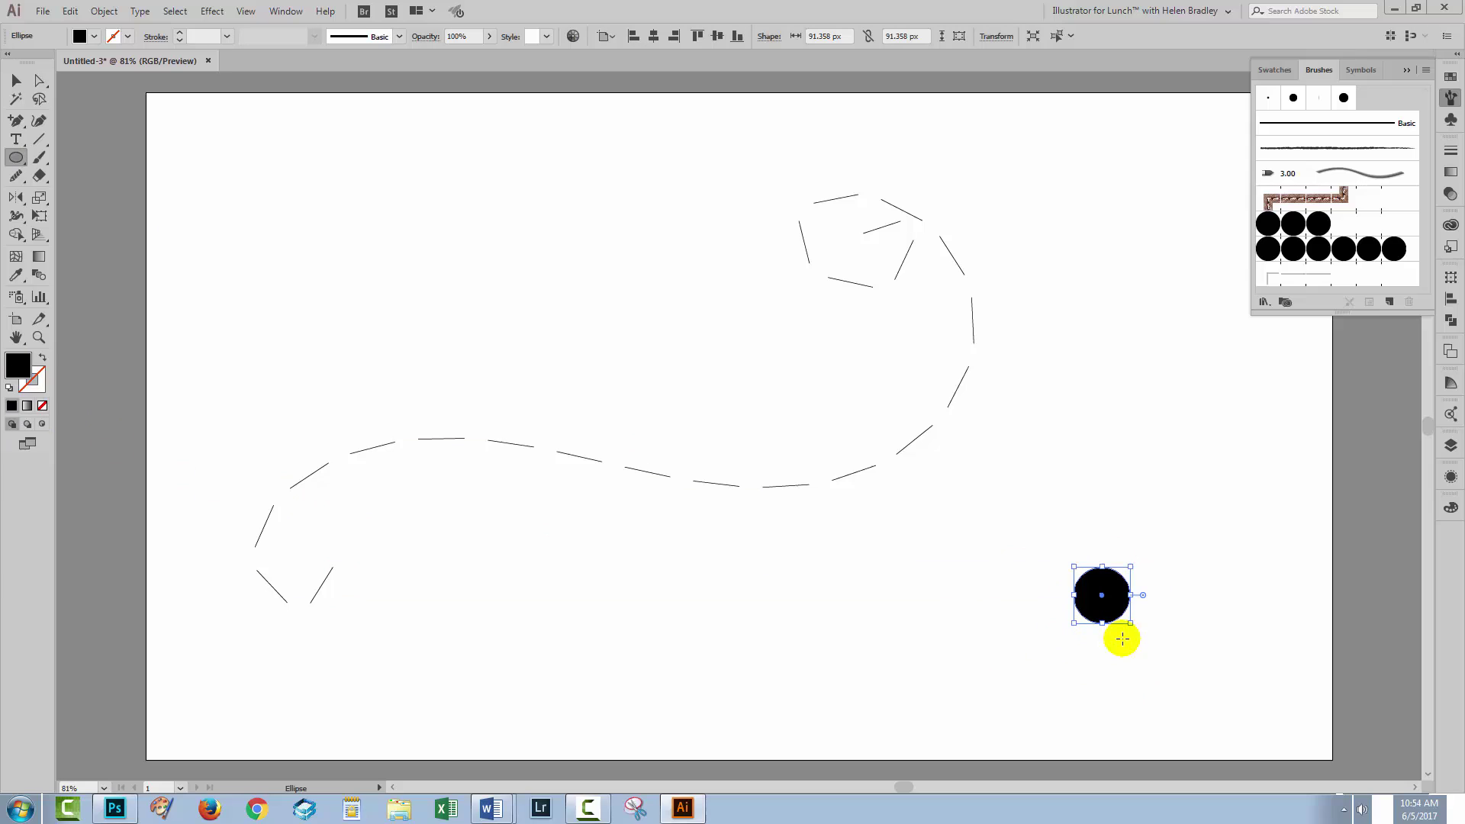
pyautogui.click(16, 80)
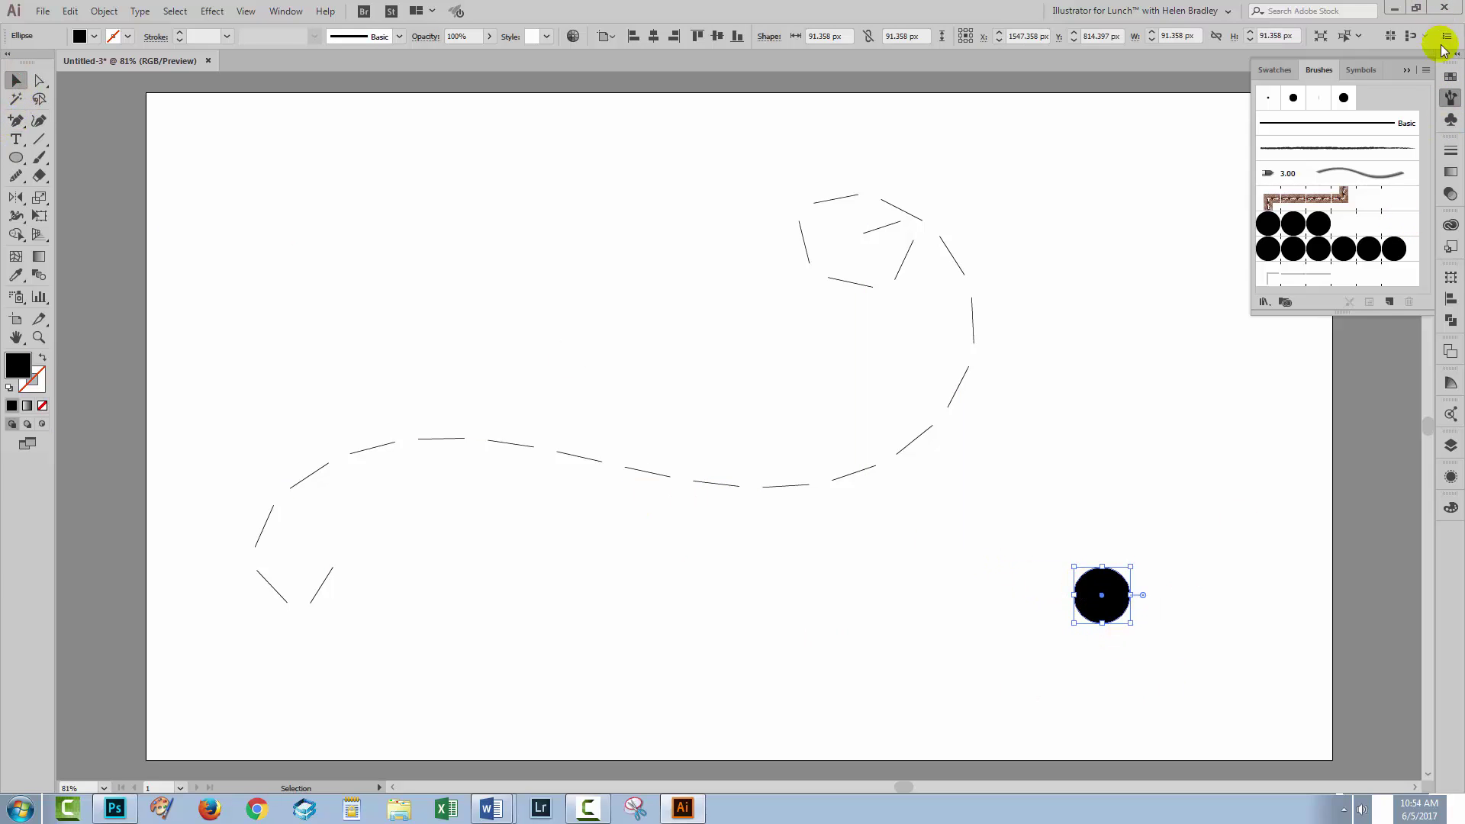
# Make a pattern brush from the circle with Tints colorization and Add space to fit, then delete the circle
pyautogui.click(1425, 70)
pyautogui.click(1301, 74)
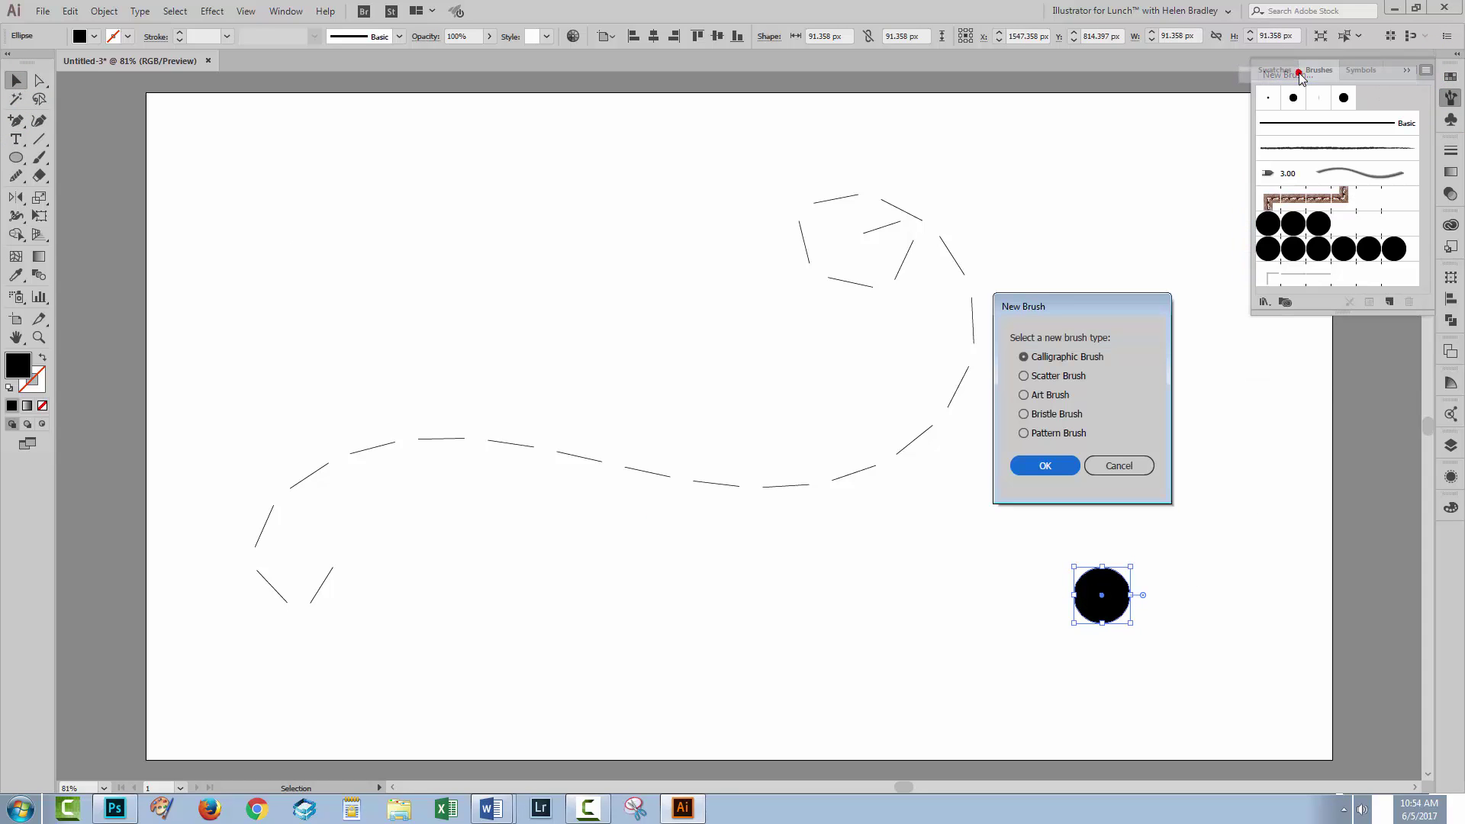
pyautogui.click(1024, 433)
pyautogui.click(1038, 466)
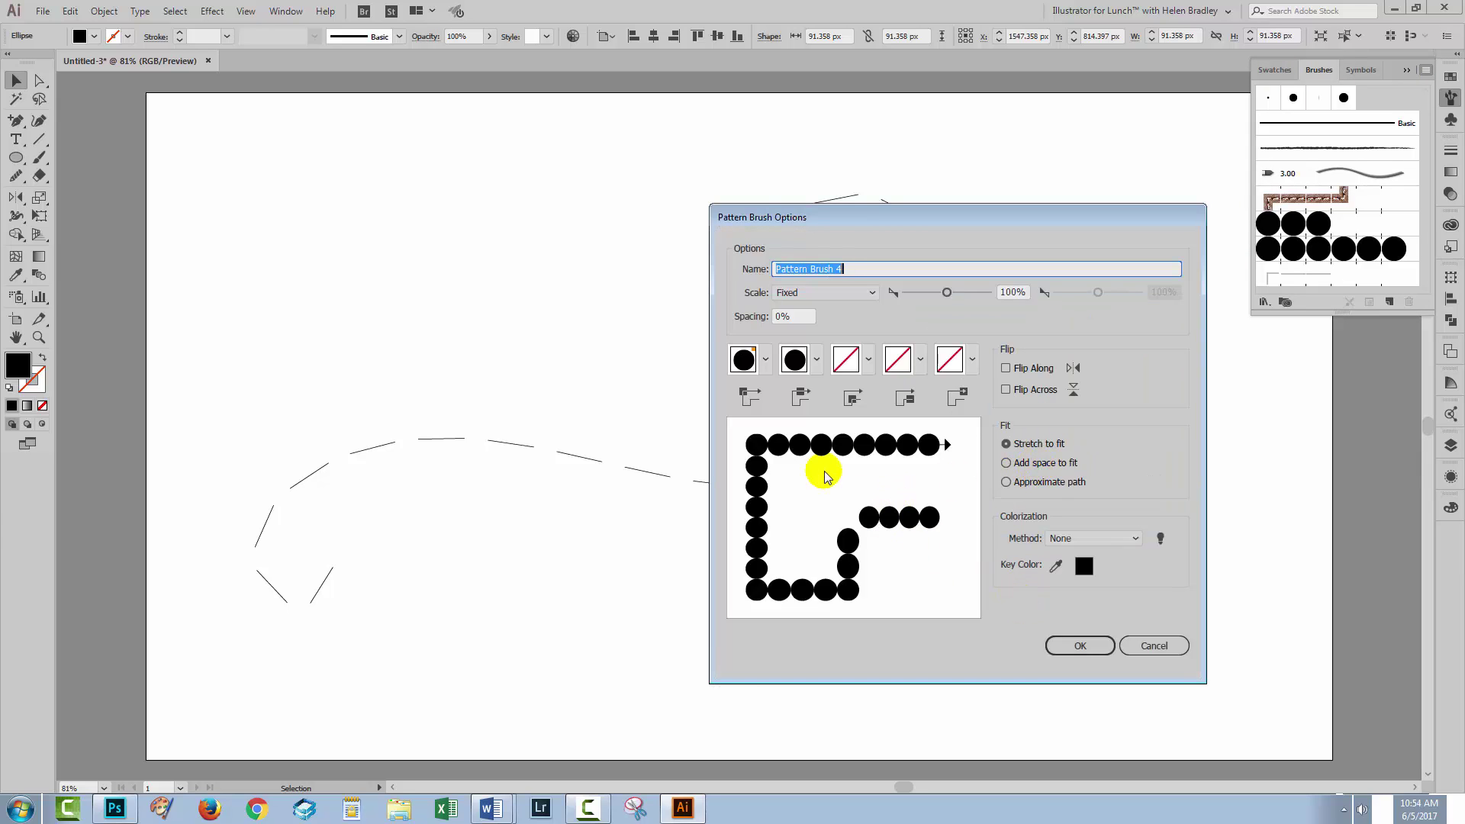
pyautogui.click(1066, 537)
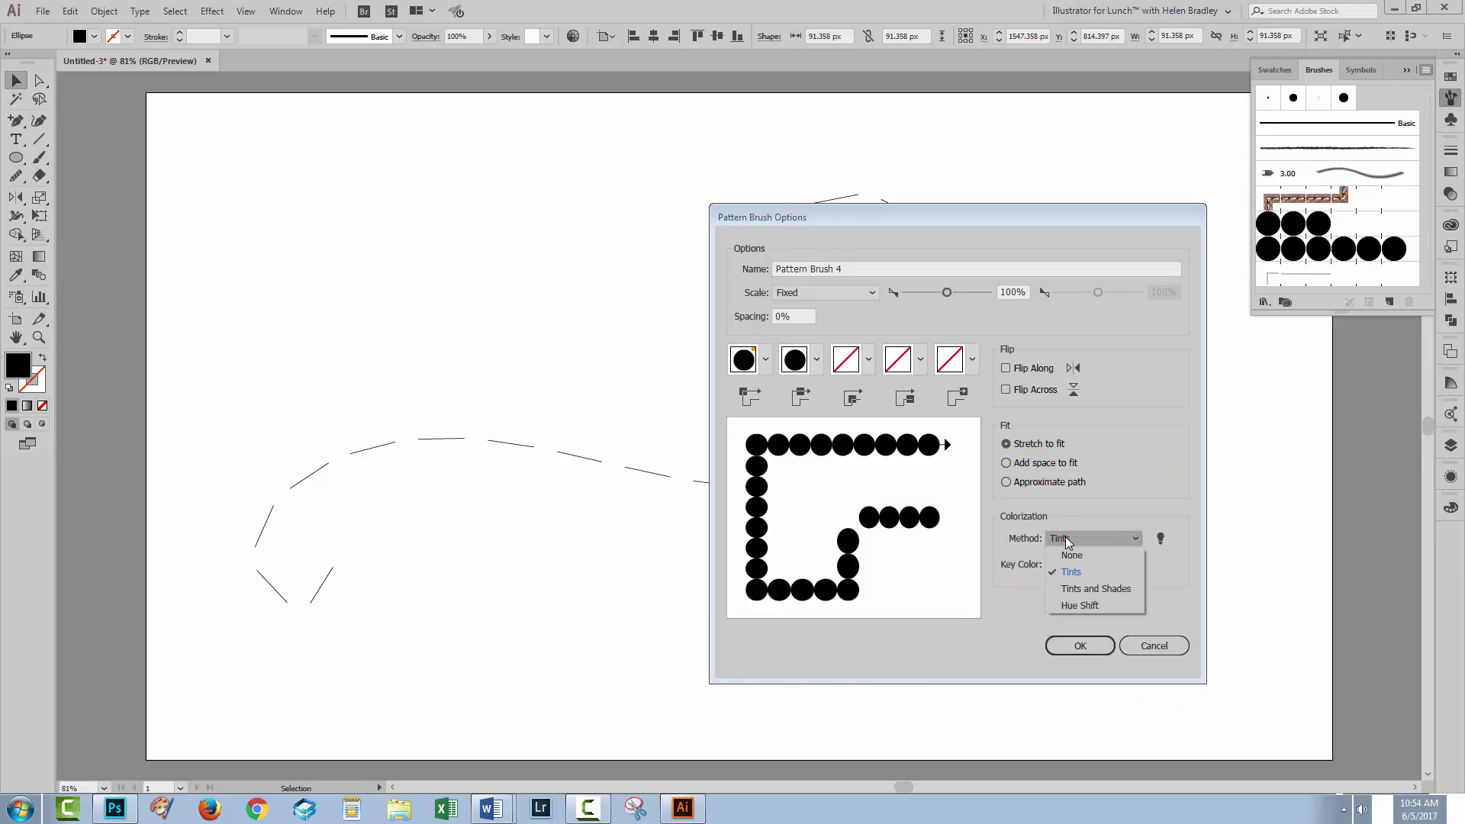
pyautogui.click(1075, 565)
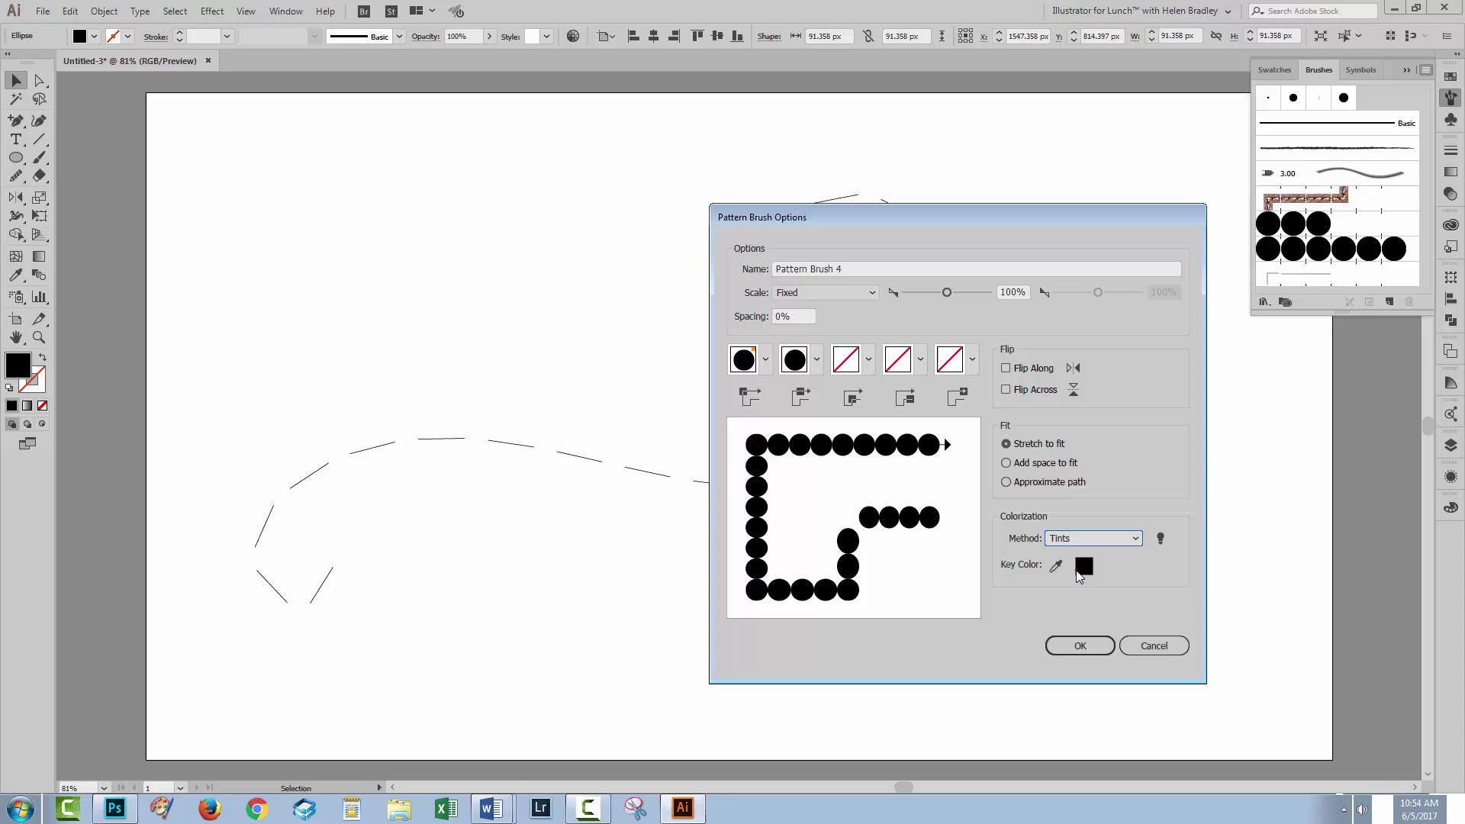
pyautogui.click(1007, 463)
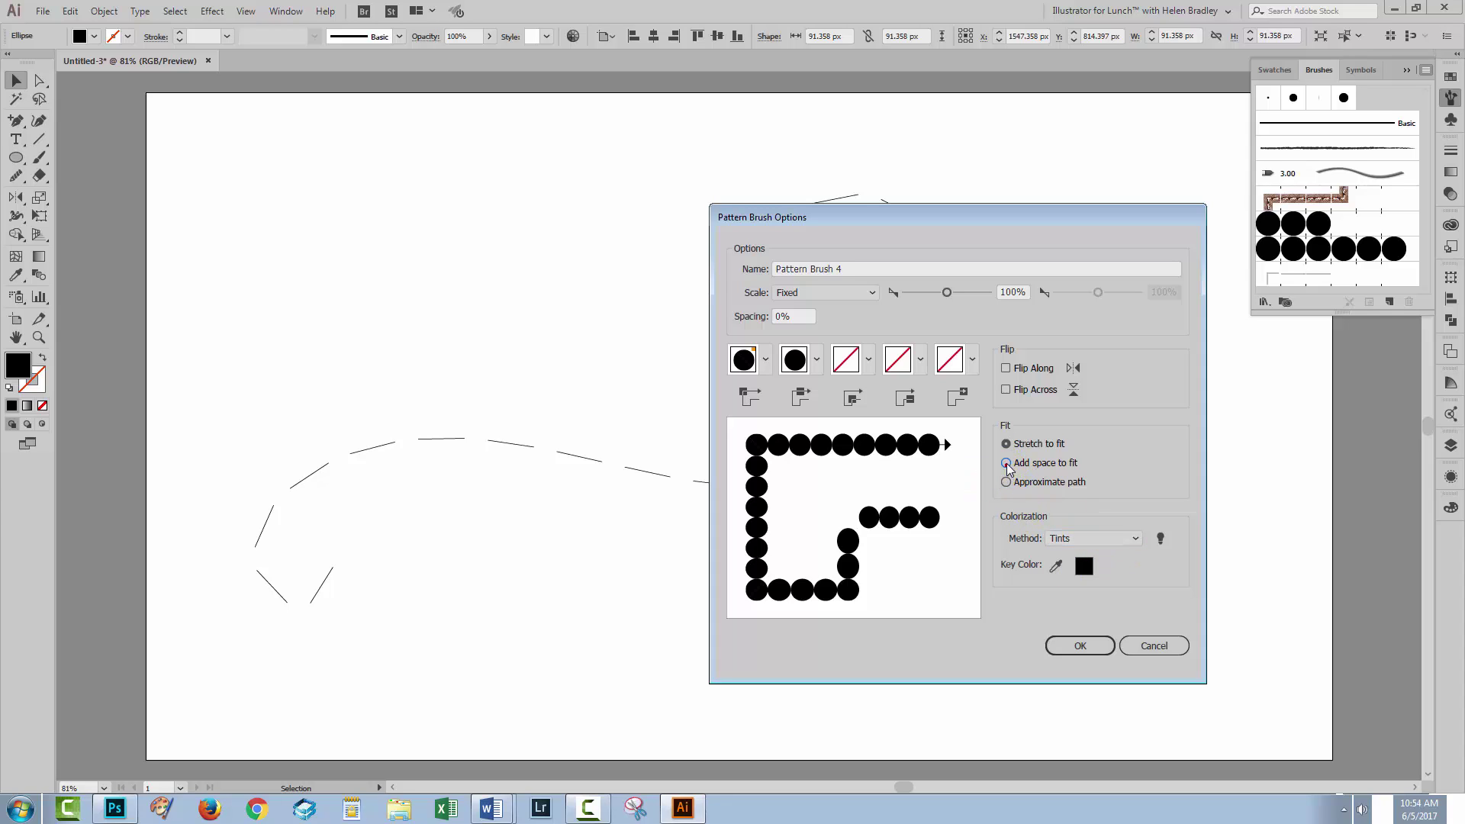
pyautogui.click(1082, 643)
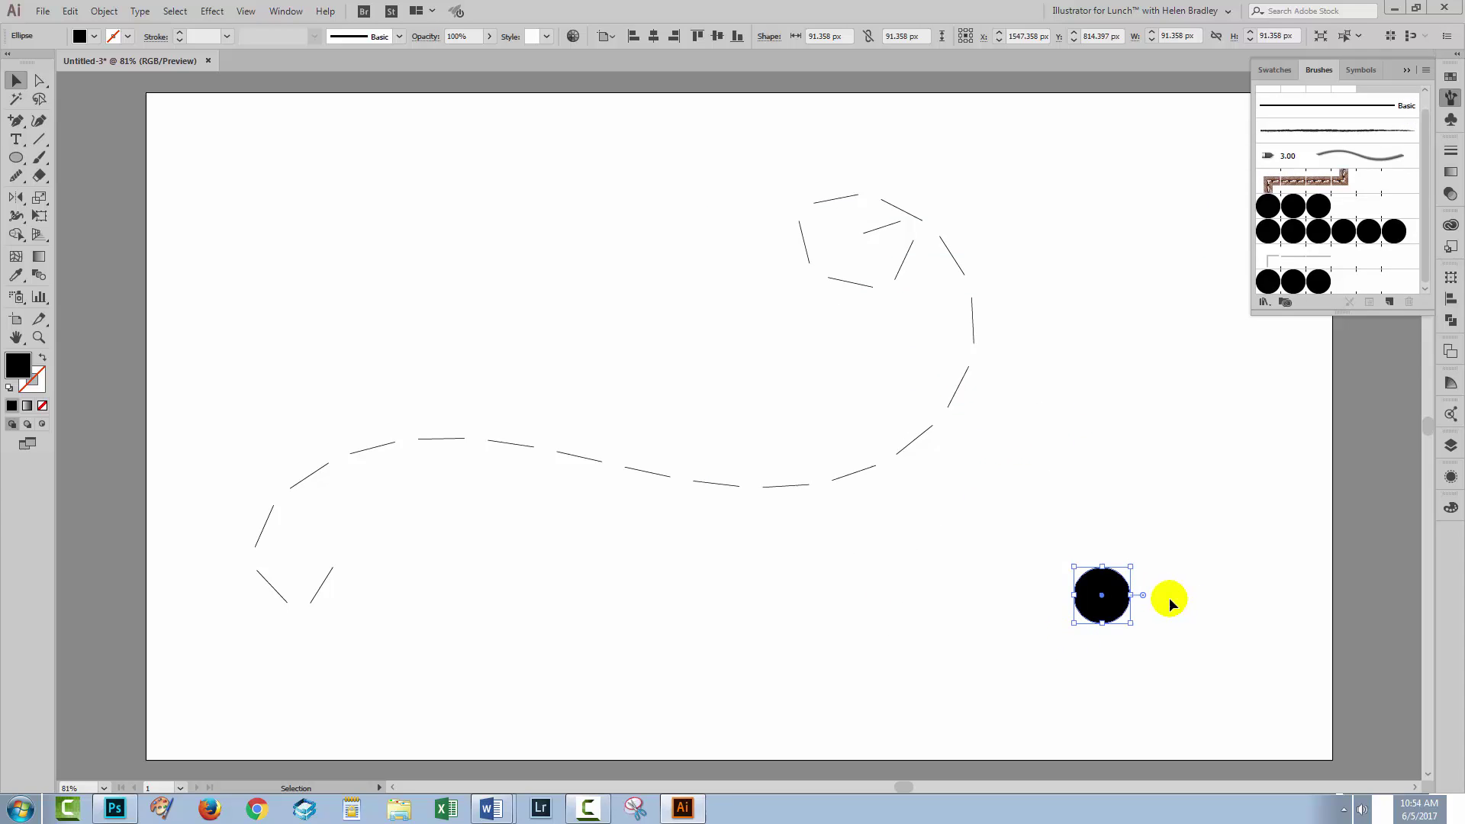
pyautogui.moveTo(1118, 601); pyautogui.dragTo(1285, 578)
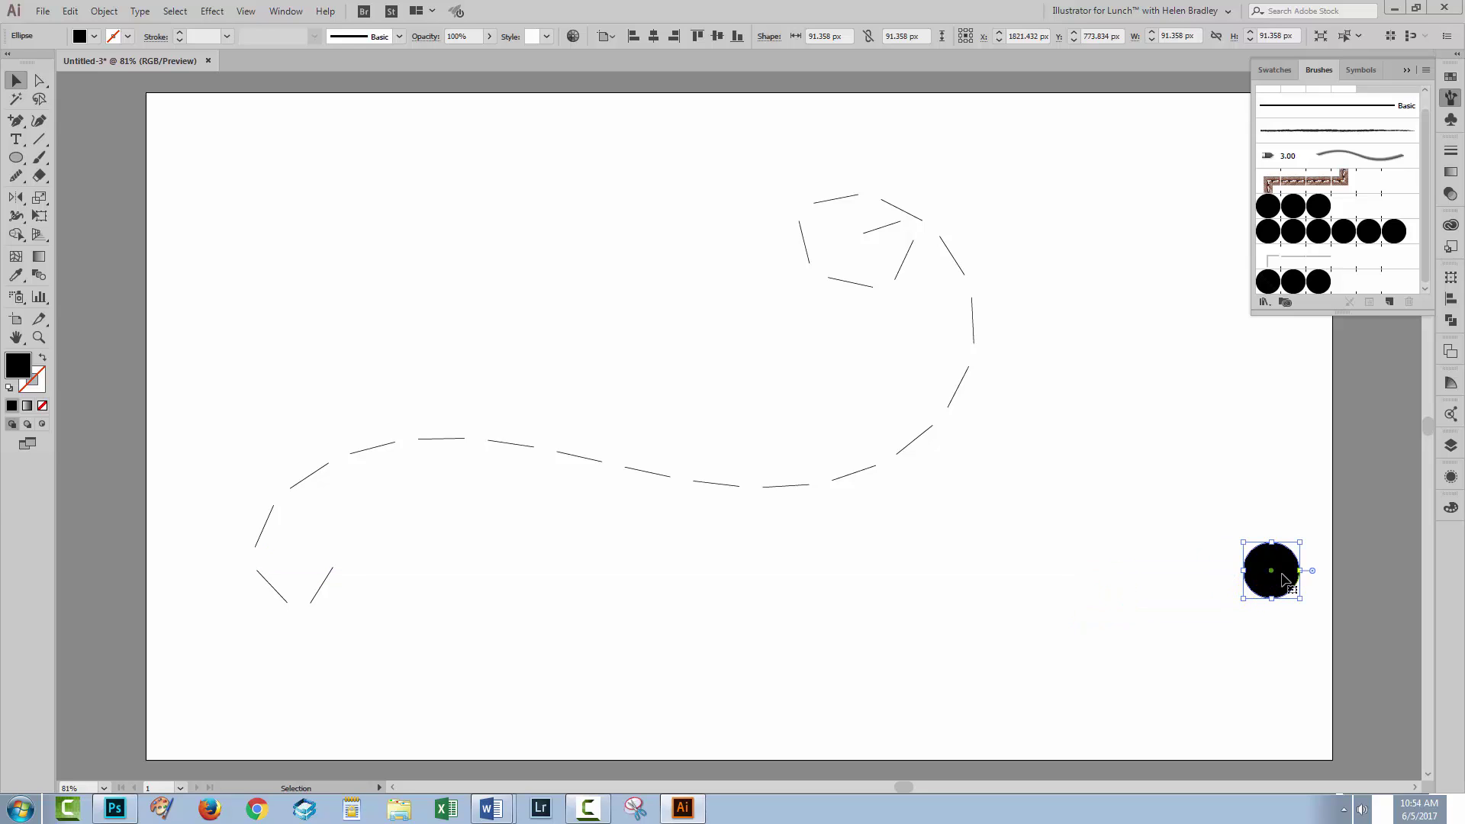
pyautogui.press('Delete')
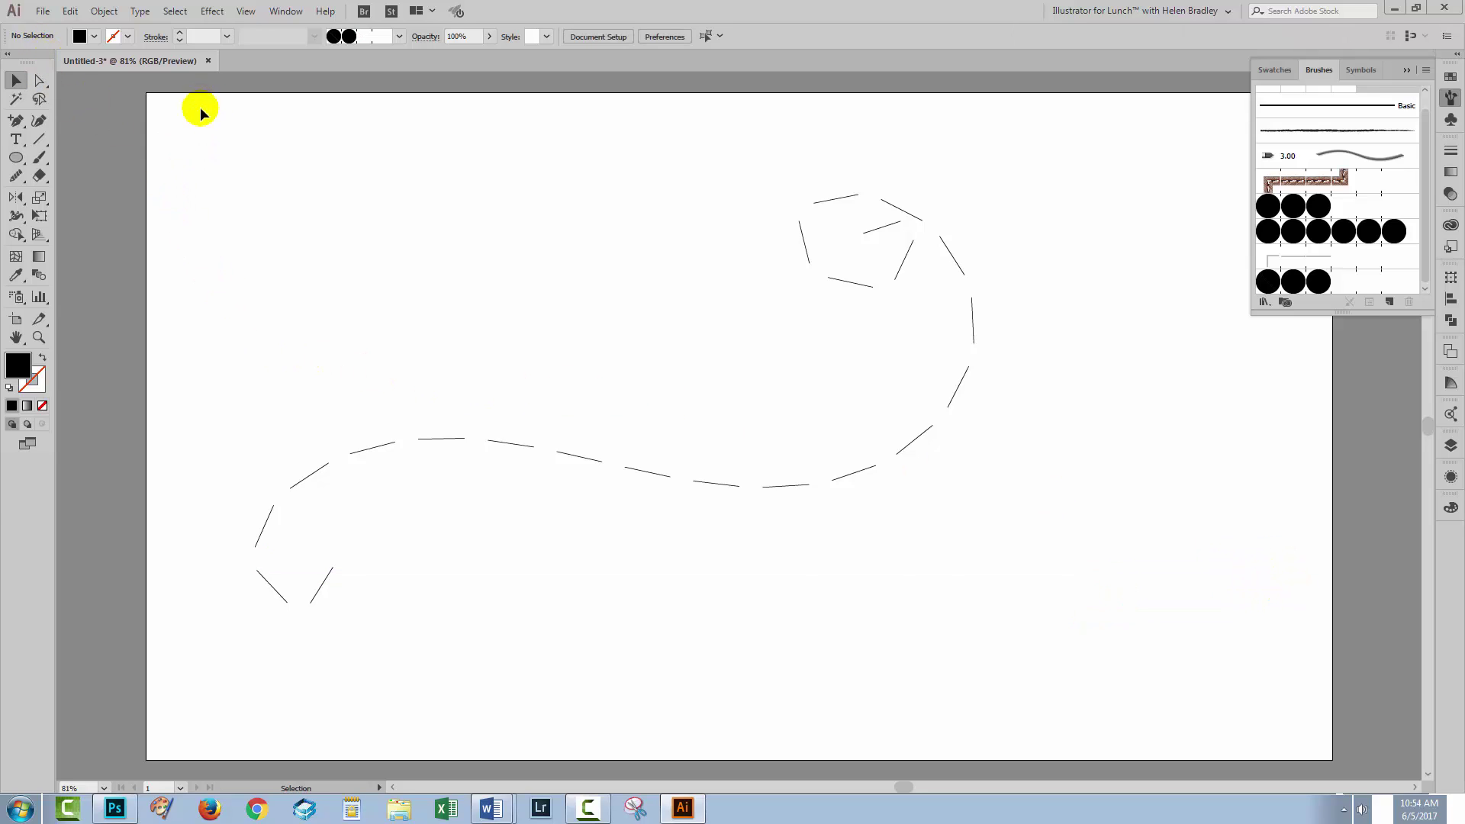
# Give the dashed swirl Pattern Brush 4 and scale its black circles to 58% in Stroke Options
pyautogui.moveTo(201, 113); pyautogui.dragTo(1039, 687)
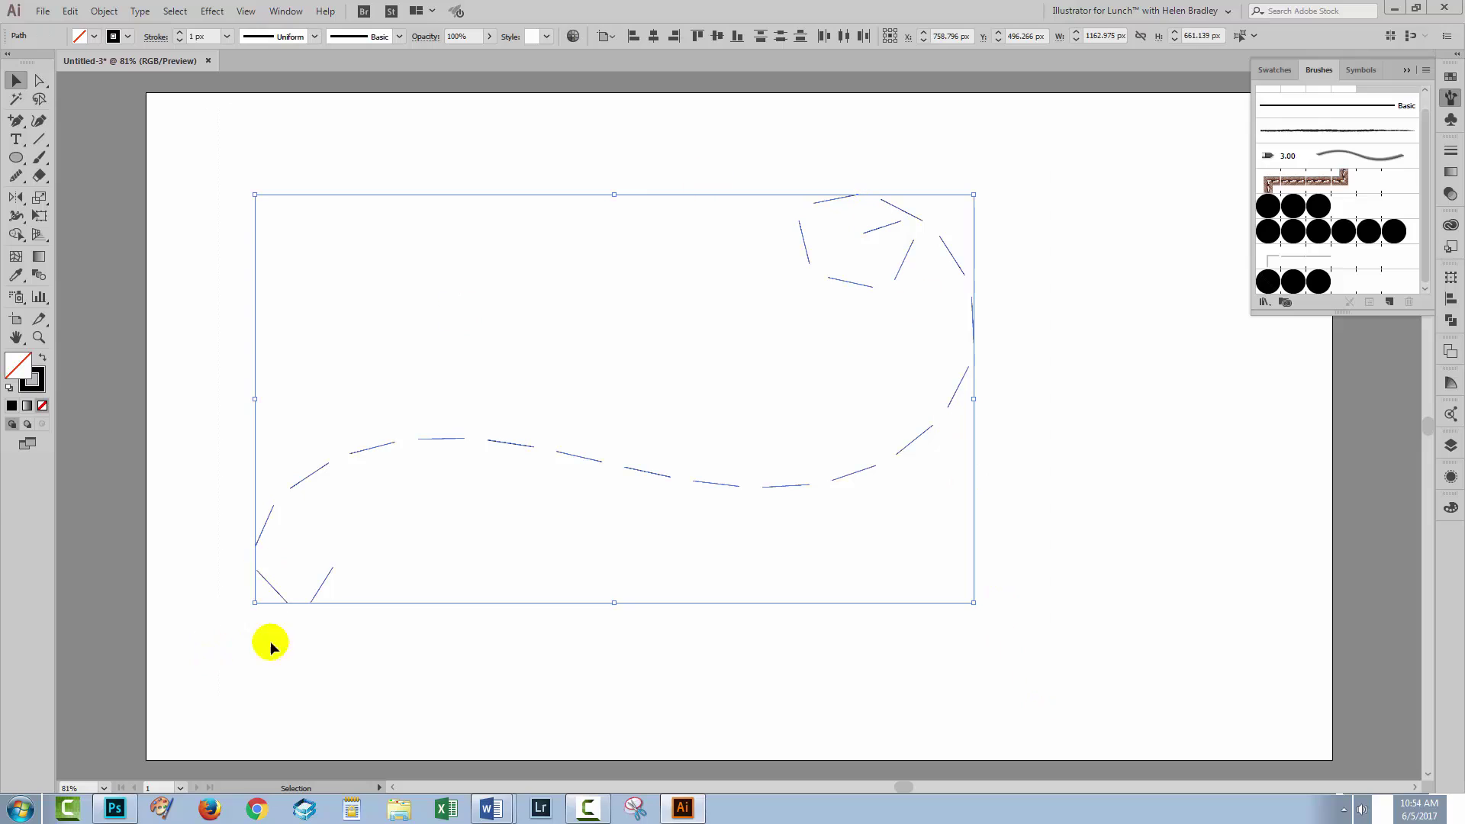
pyautogui.click(1319, 284)
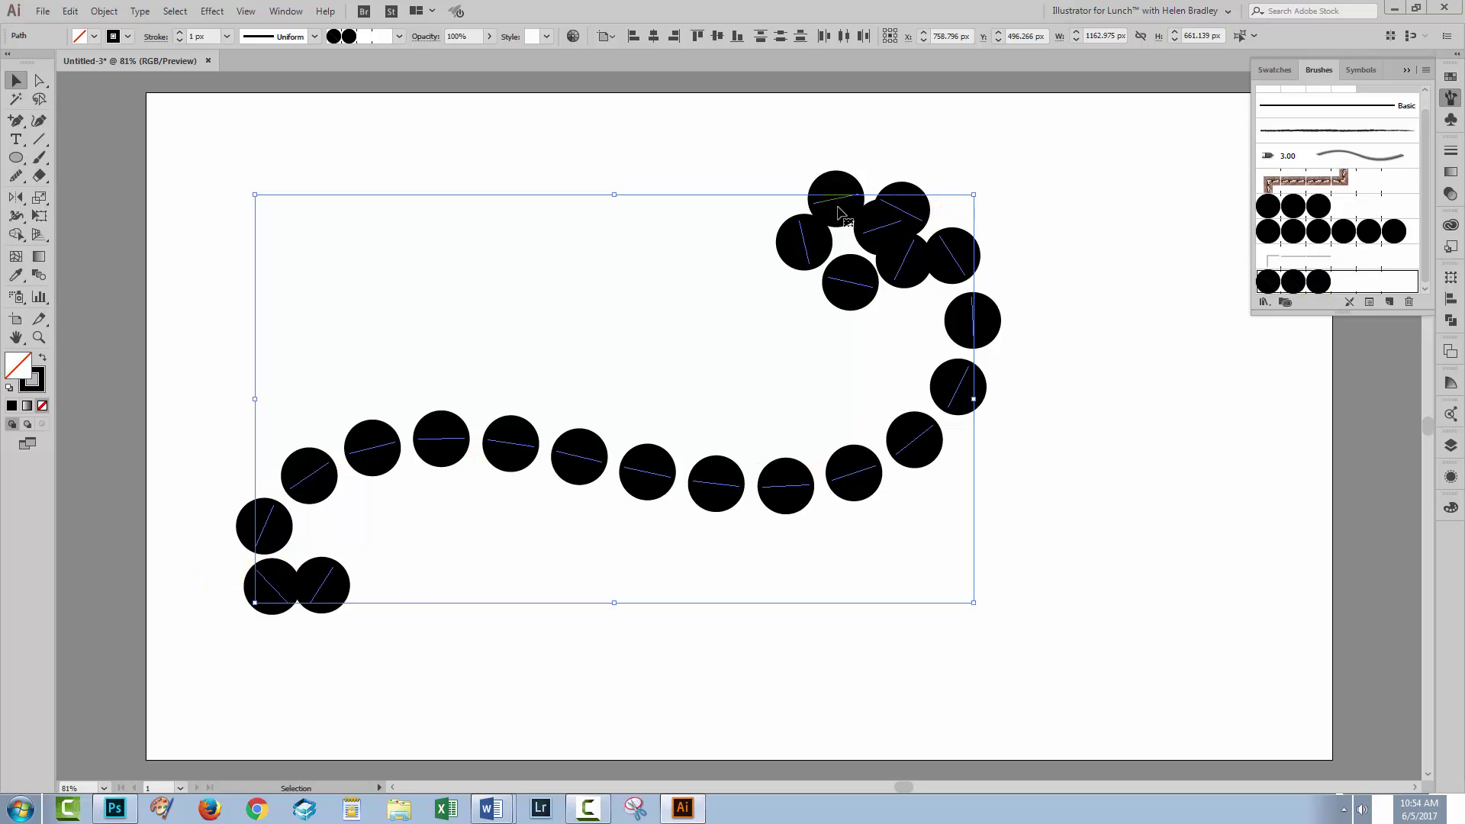
pyautogui.click(1369, 302)
pyautogui.moveTo(1142, 364); pyautogui.dragTo(1116, 372)
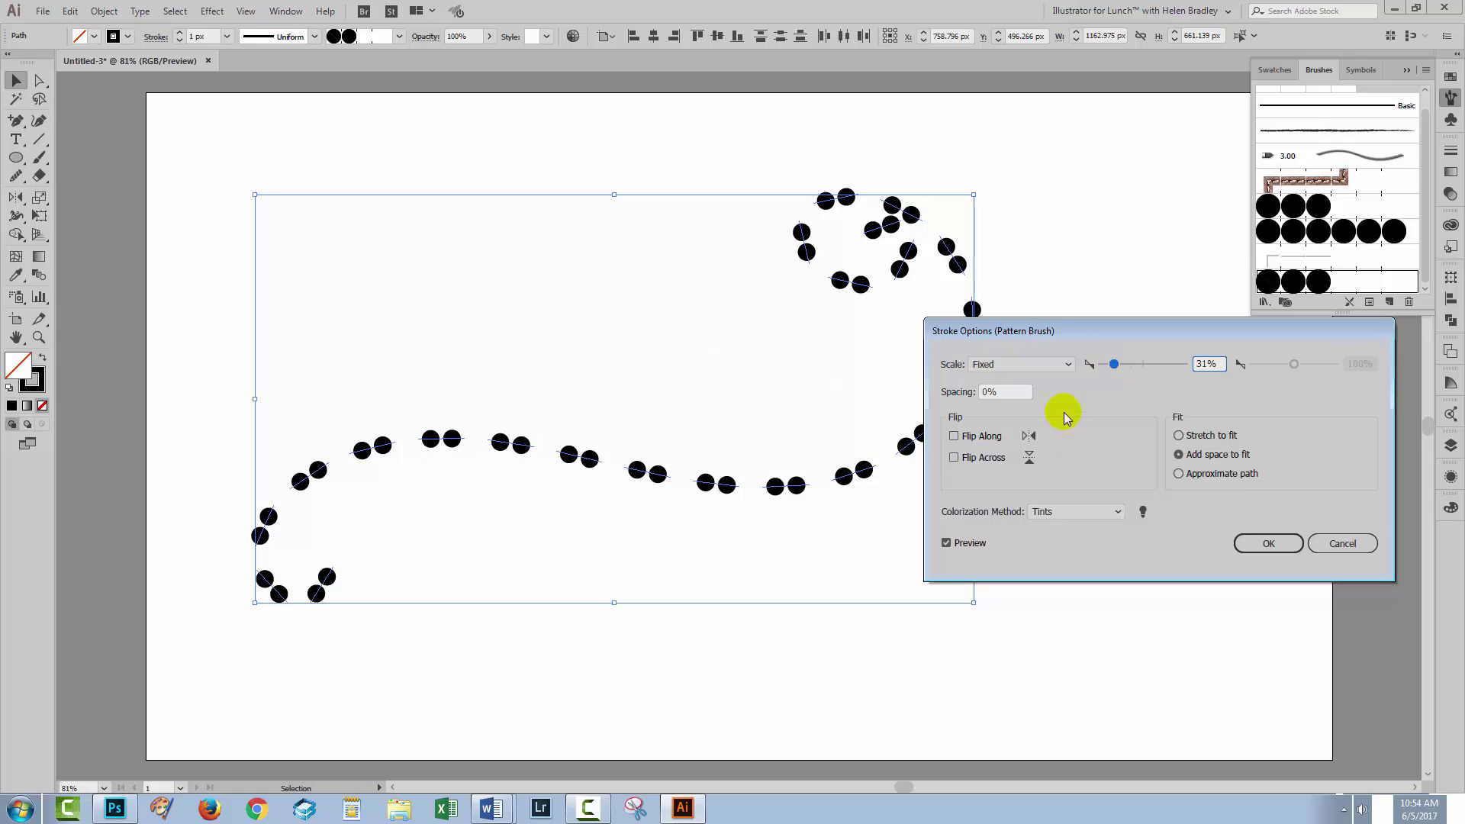
pyautogui.moveTo(1117, 370); pyautogui.dragTo(1123, 370)
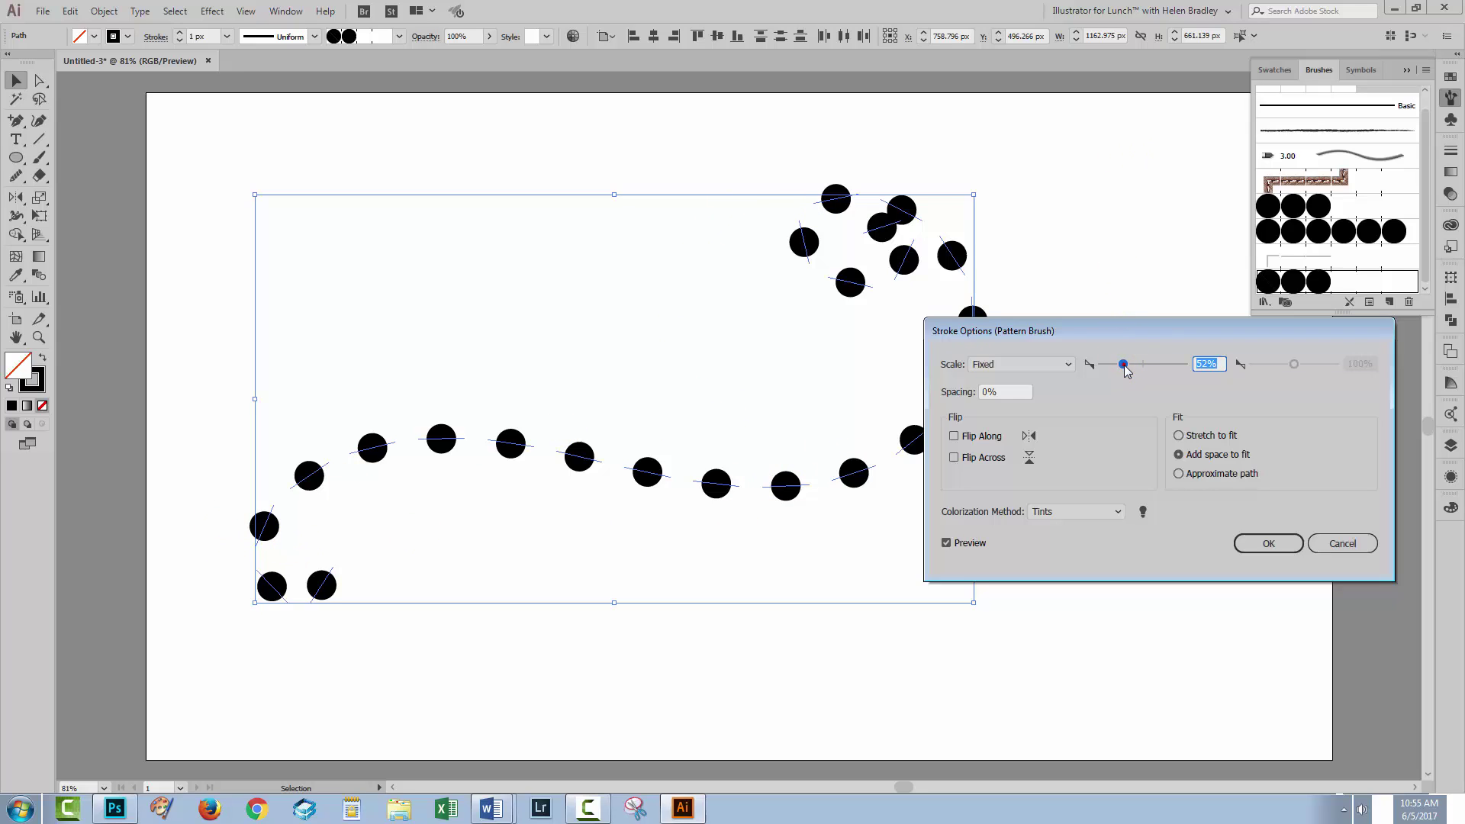
pyautogui.moveTo(1123, 364); pyautogui.dragTo(1127, 367)
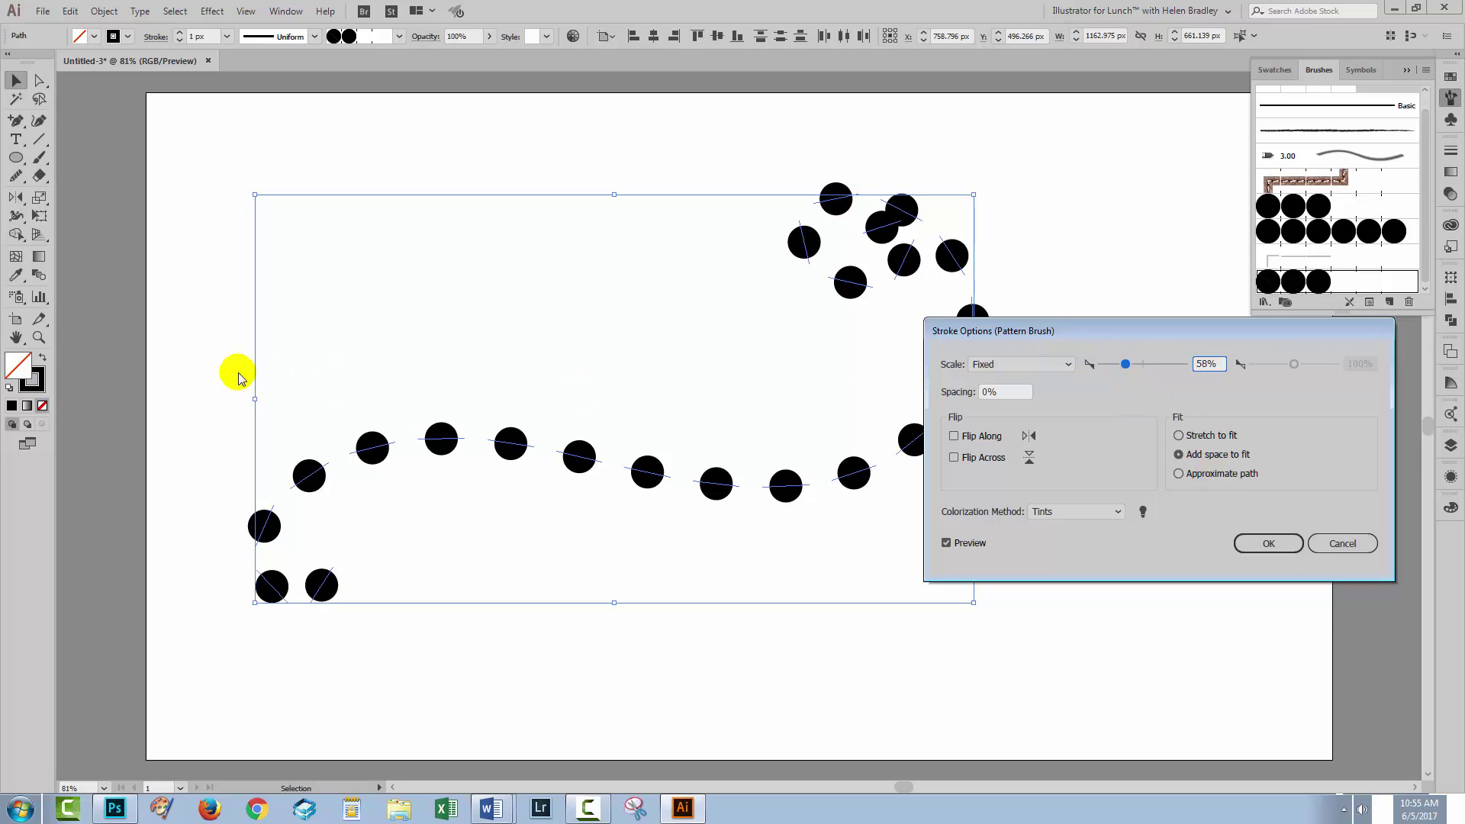
pyautogui.click(1259, 545)
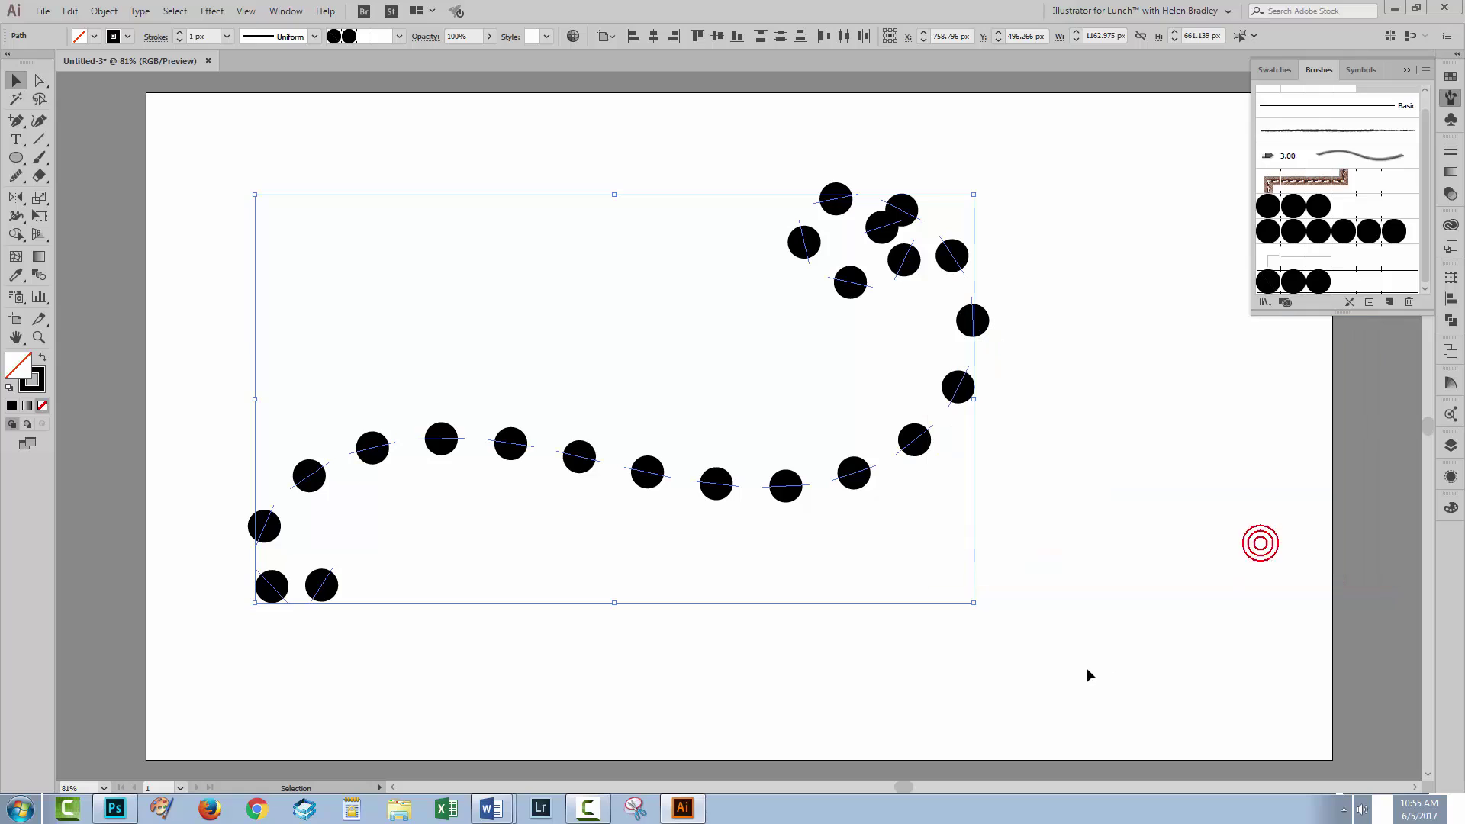
pyautogui.click(1068, 668)
pyautogui.click(367, 591)
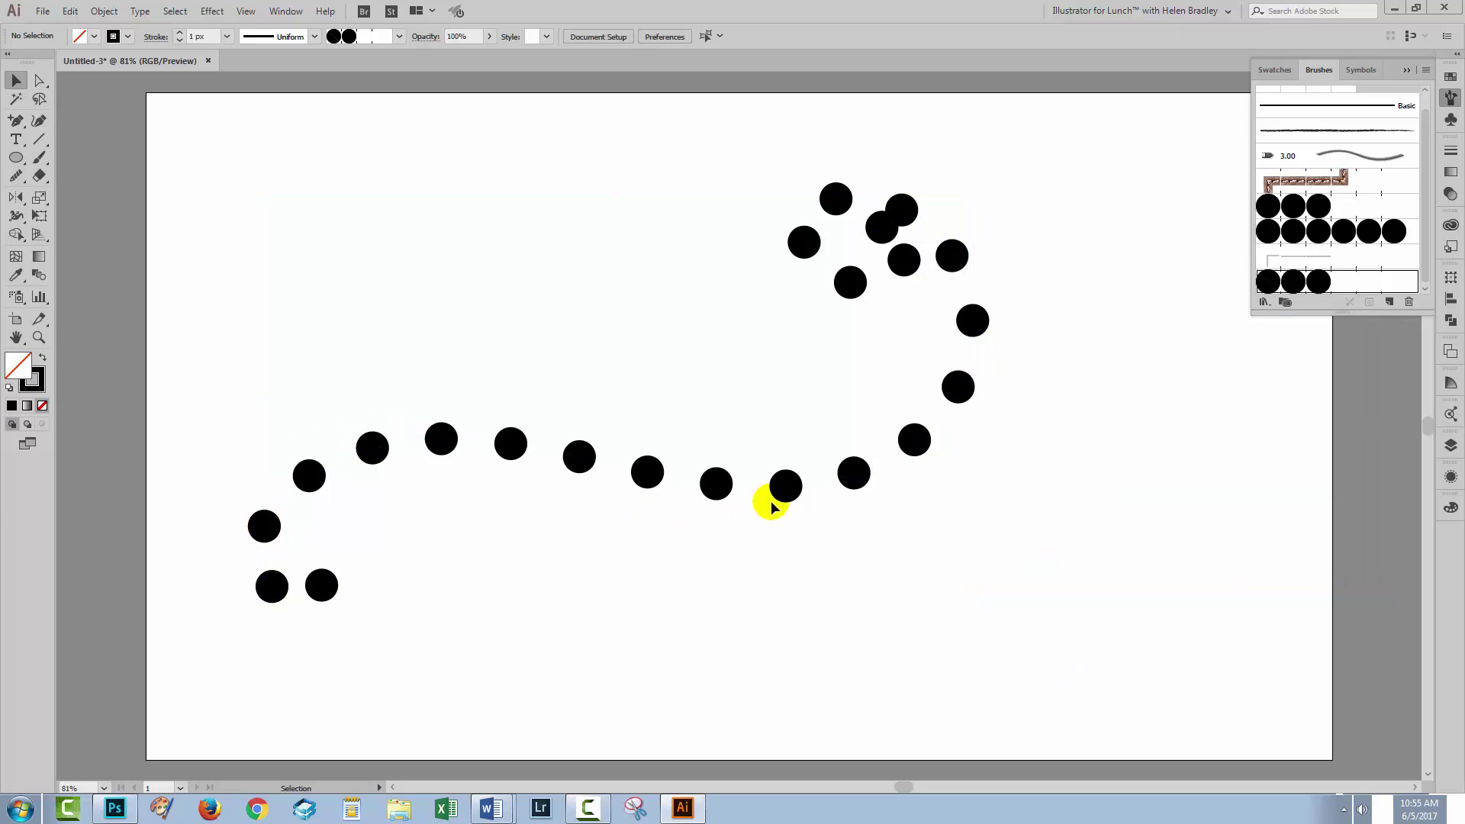